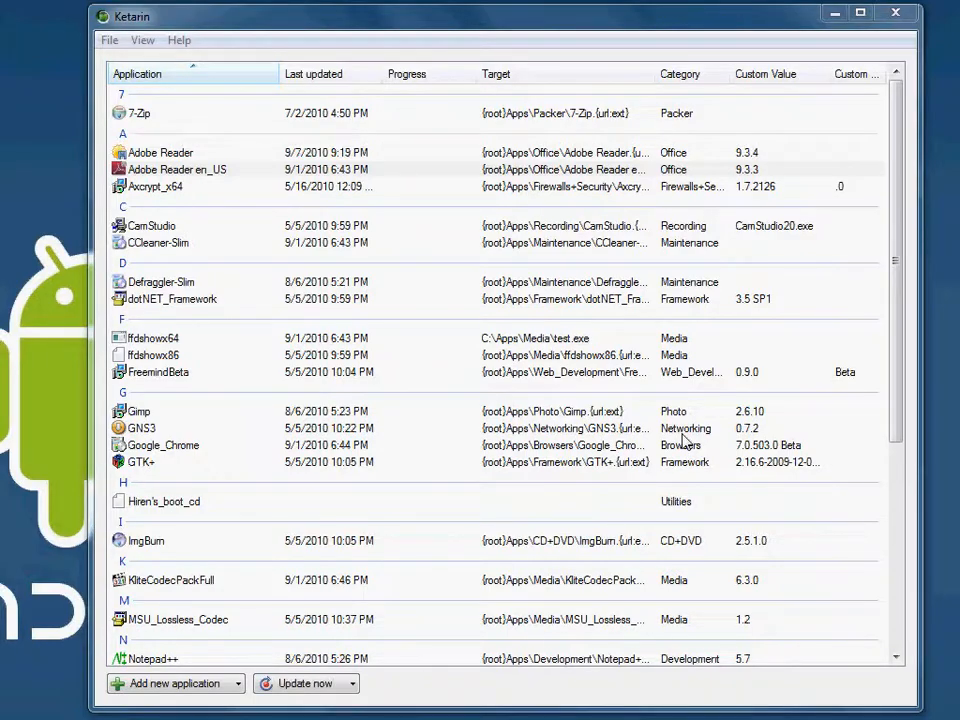
# Step: Delete the Adobe Reader en_US entry from the application list together with its downloaded file
pyautogui.click(200, 170)
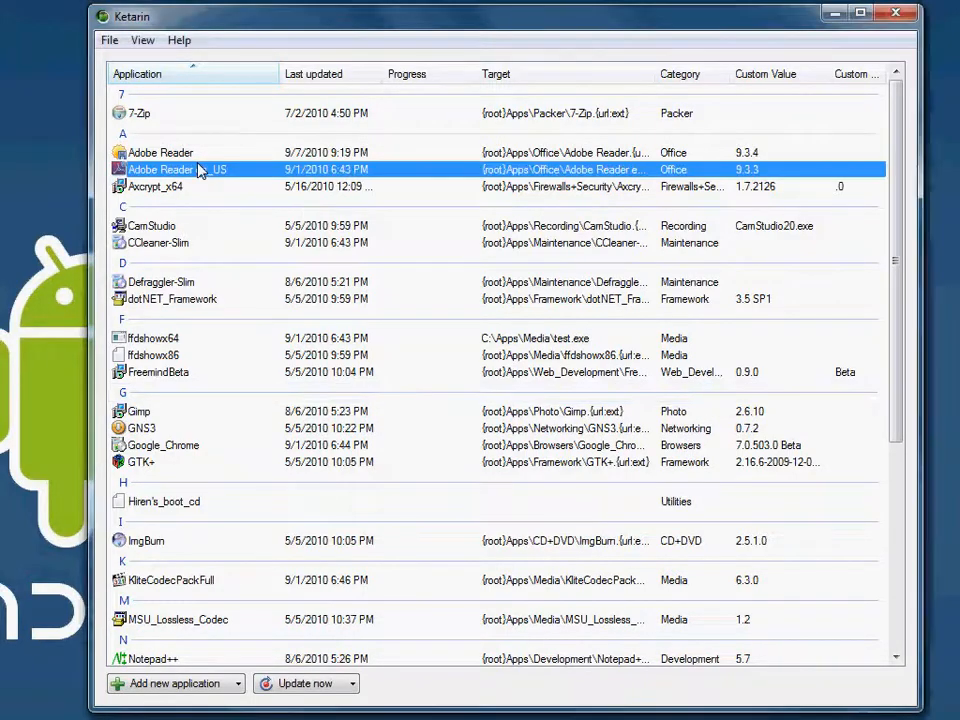
pyautogui.rightClick(198, 168)
pyautogui.click(306, 336)
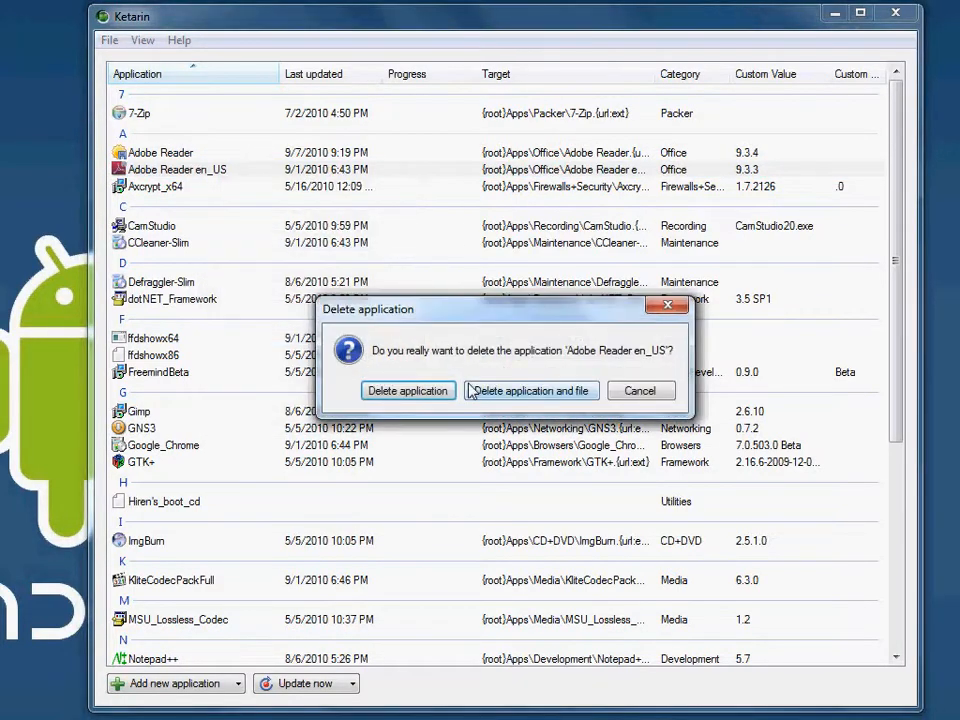
pyautogui.click(513, 397)
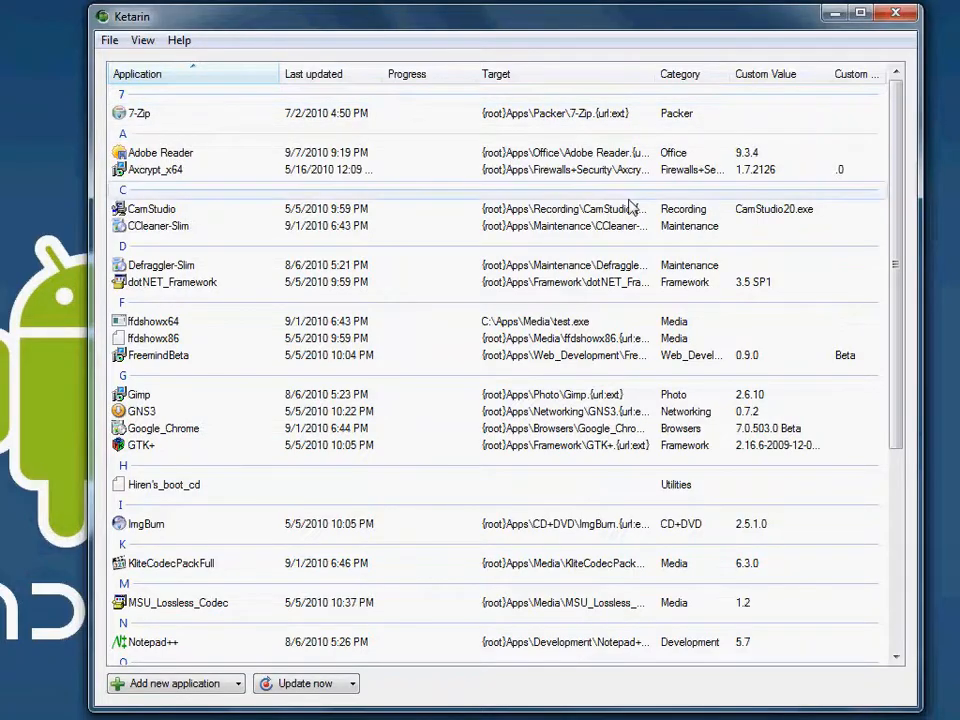
# Step: Look through the whole application list, examining the entries' update dates, target paths, categories and custom values
pyautogui.scroll(-3, 625, 213)
pyautogui.scroll(-2, 625, 213)
pyautogui.scroll(5, 627, 213)
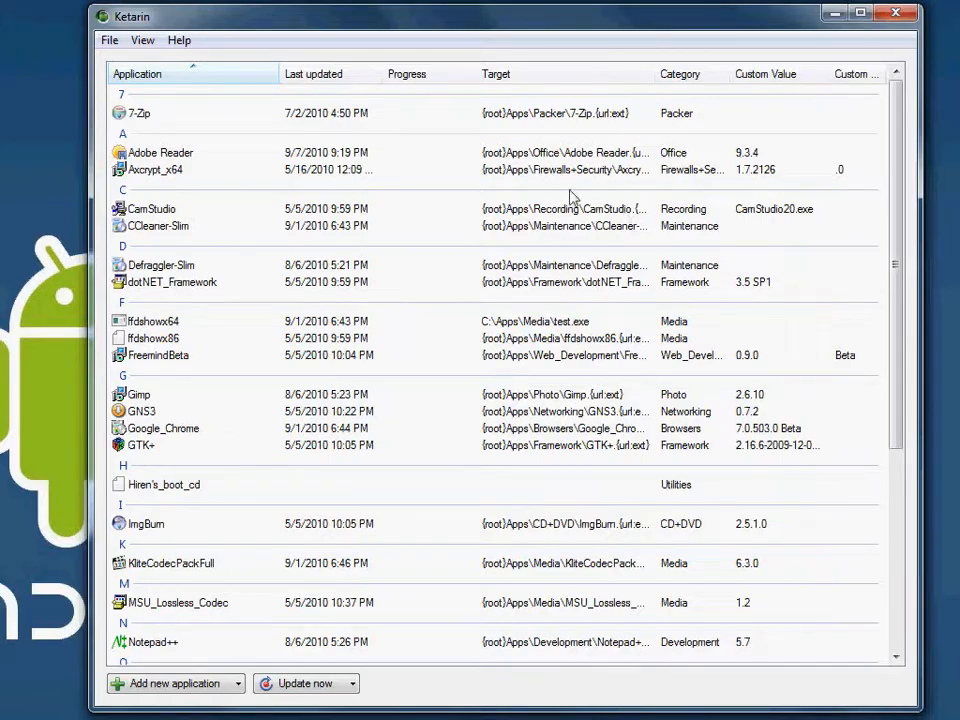
pyautogui.scroll(-6, 336, 190)
pyautogui.scroll(6, 338, 250)
pyautogui.scroll(-6, 551, 245)
pyautogui.scroll(-1, 551, 245)
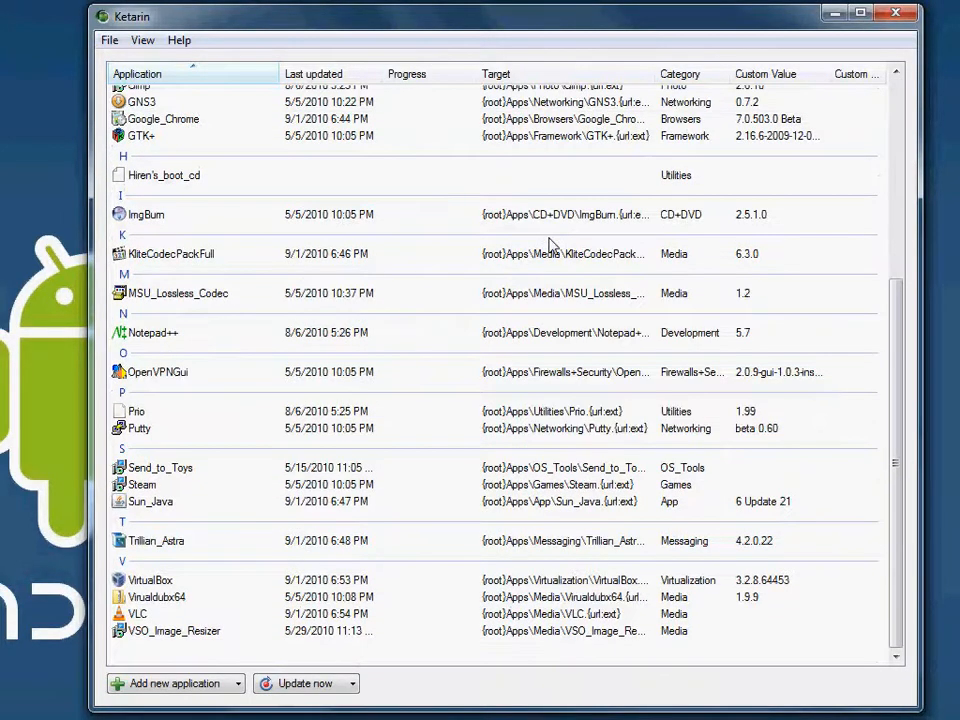
pyautogui.scroll(6, 551, 245)
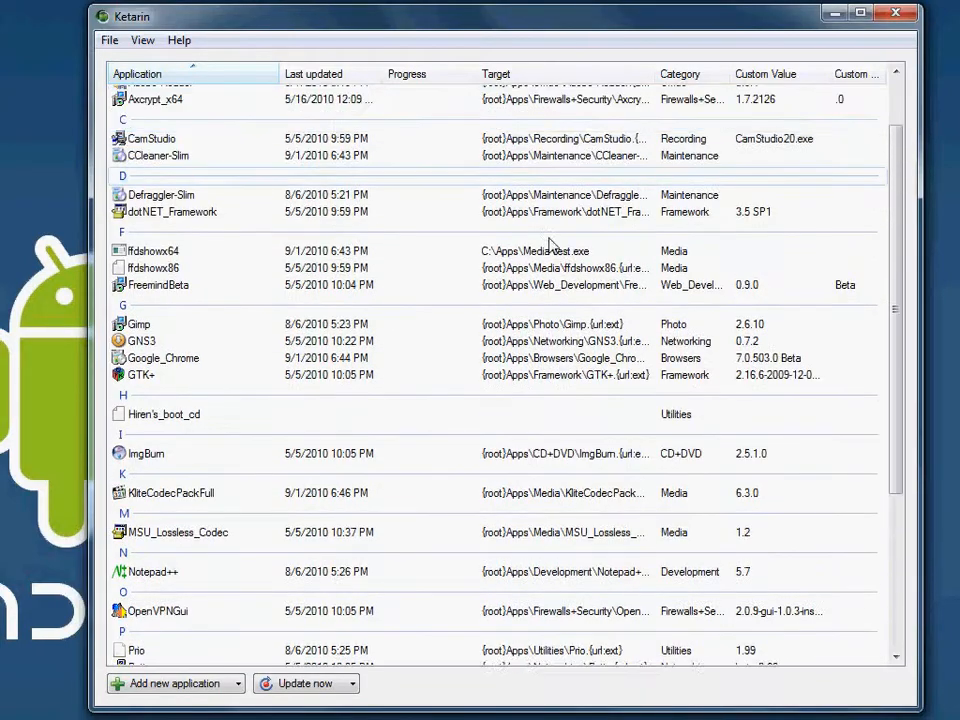
pyautogui.scroll(1, 551, 245)
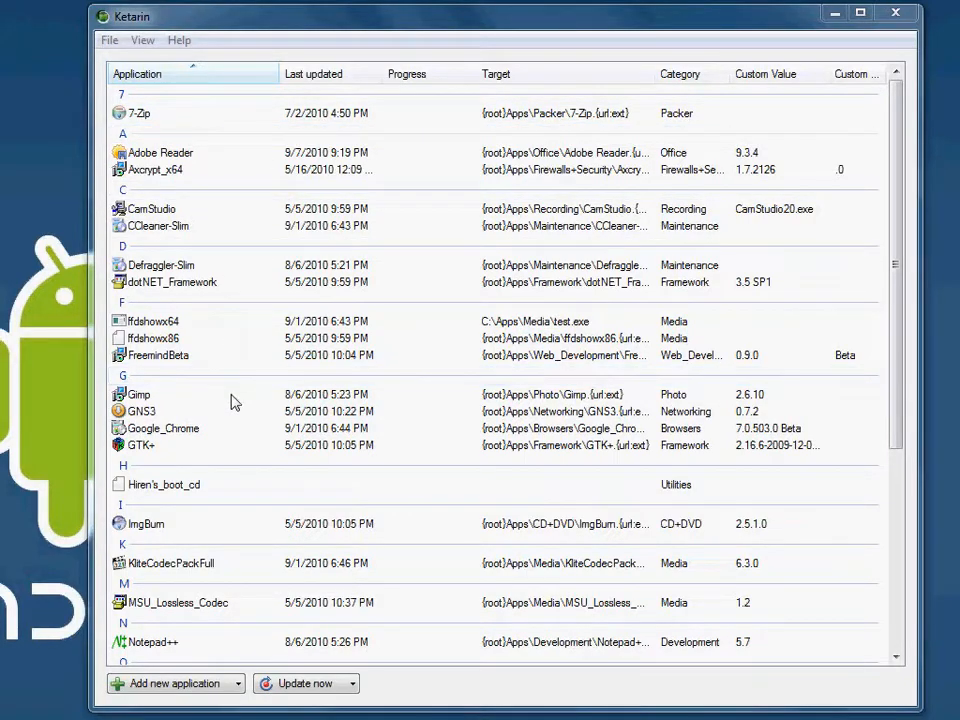
pyautogui.click(456, 355)
pyautogui.scroll(-5, 480, 368)
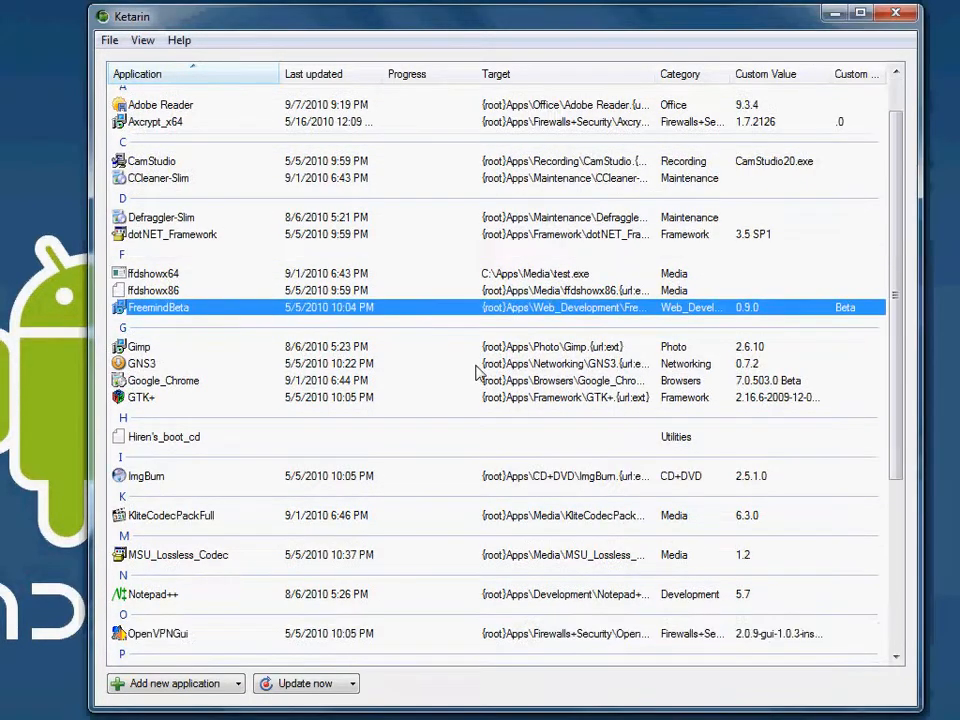
pyautogui.scroll(-1, 358, 381)
pyautogui.scroll(5, 360, 381)
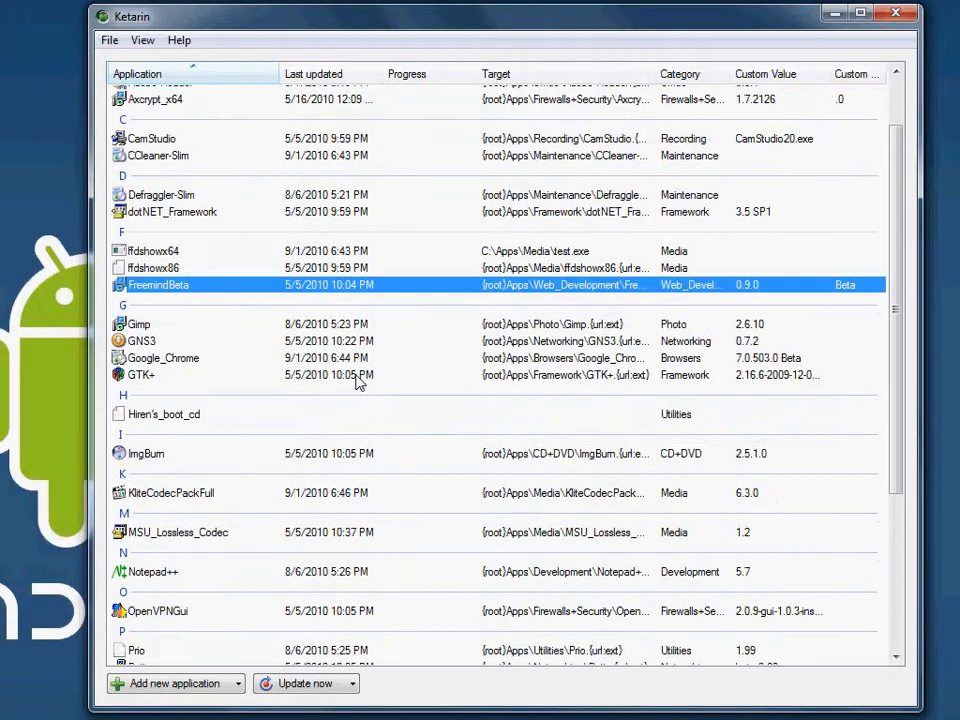
pyautogui.scroll(2, 358, 381)
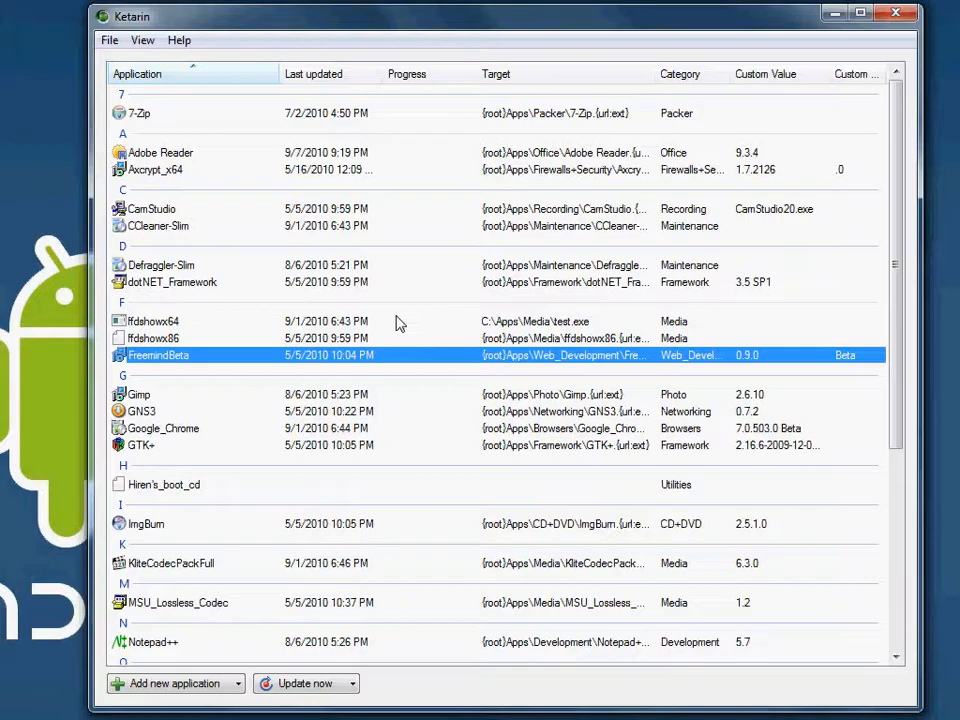
# Step: Select the CCleaner-Slim entry and widen the Ketarin window so the Target column has room for full paths
pyautogui.click(215, 225)
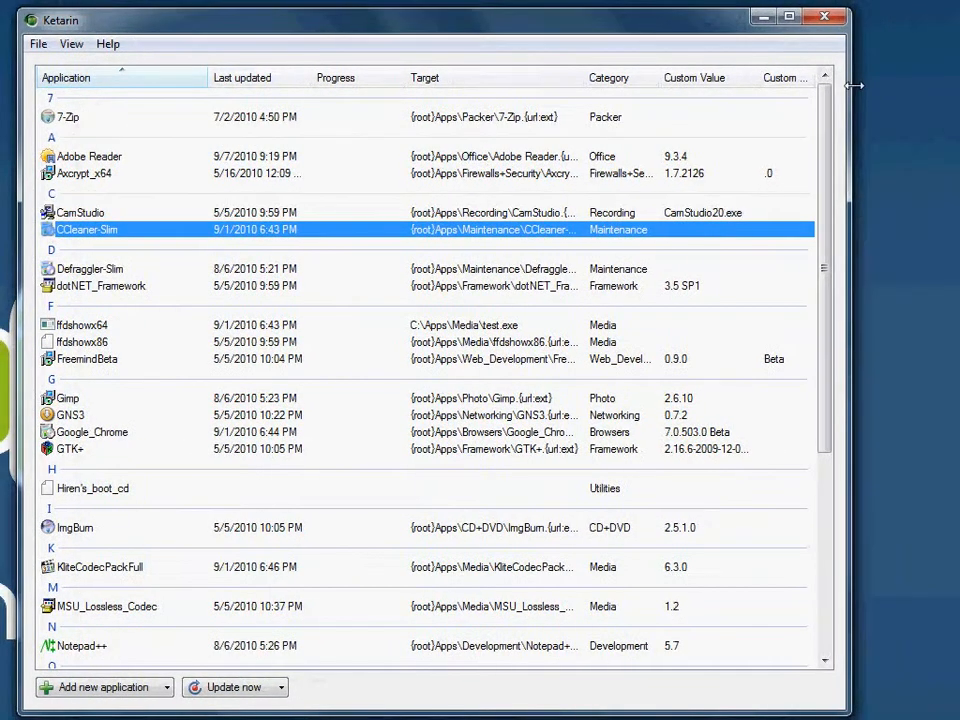
pyautogui.moveTo(853, 86); pyautogui.dragTo(924, 90)
pyautogui.moveTo(833, 83); pyautogui.dragTo(828, 84)
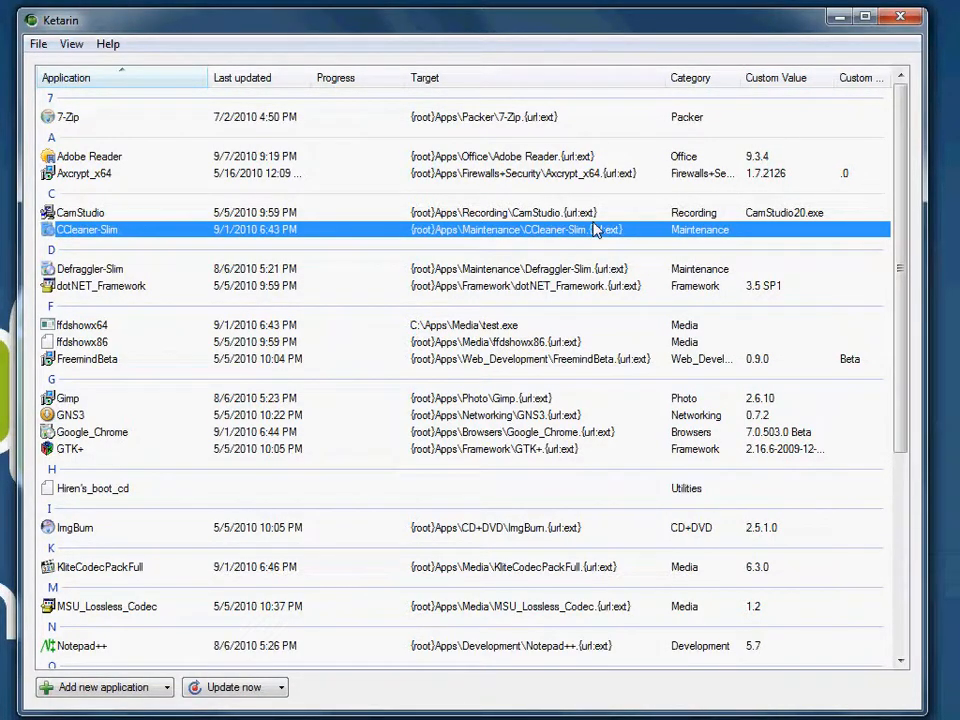
# Step: Check the 7-Zip entry for an update without downloading it
pyautogui.rightClick(72, 118)
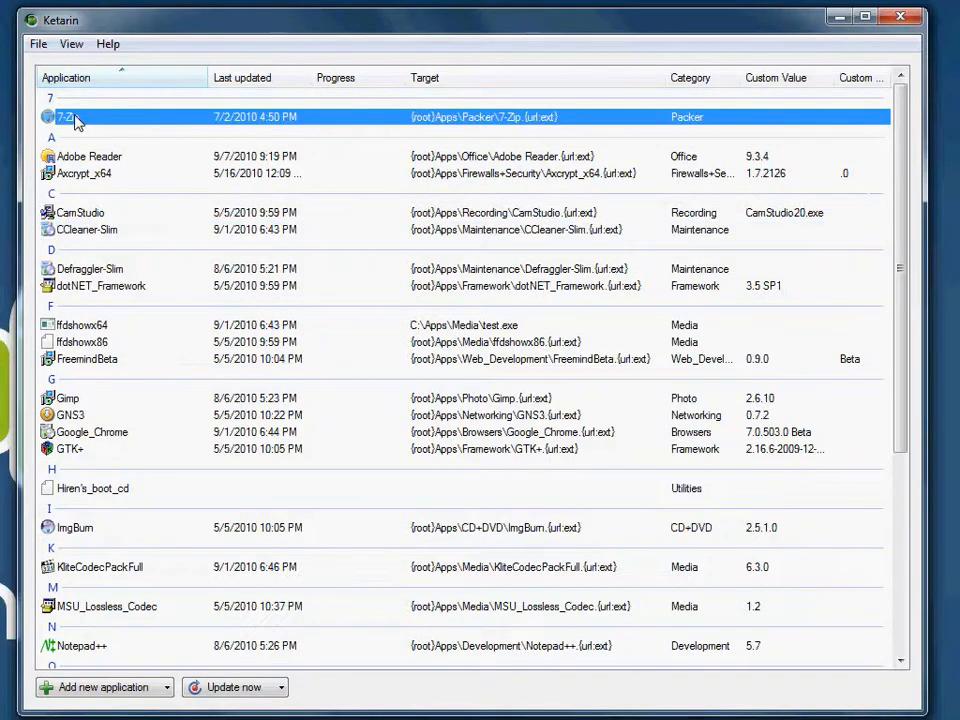
pyautogui.click(232, 148)
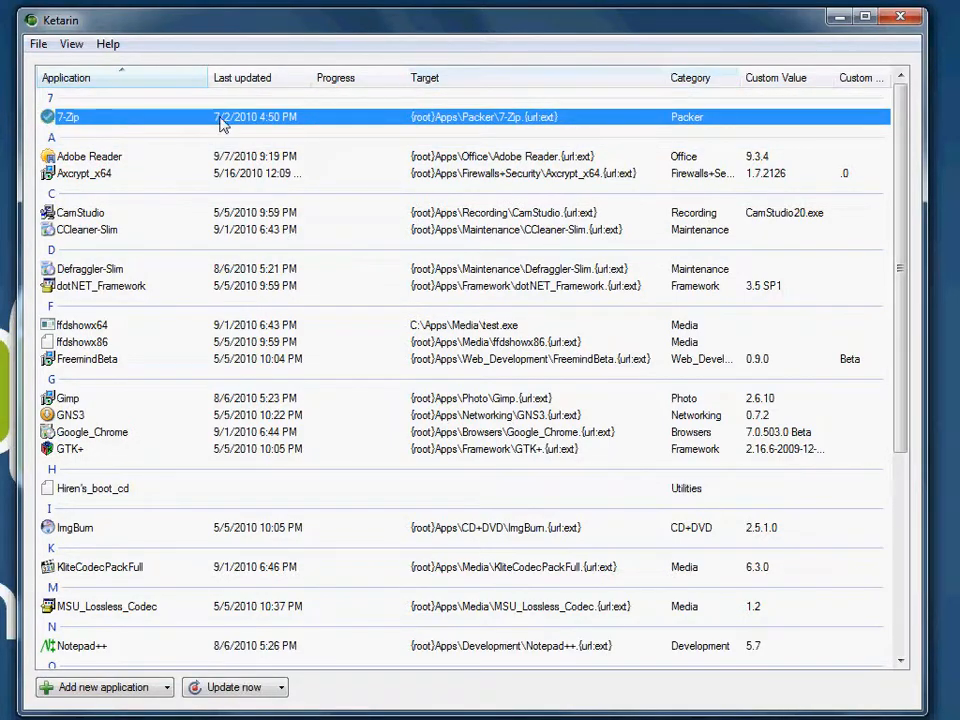
# Step: Open the 7-Zip entry for editing and examine its FileHippo ID and the variables in its save path
pyautogui.rightClick(175, 122)
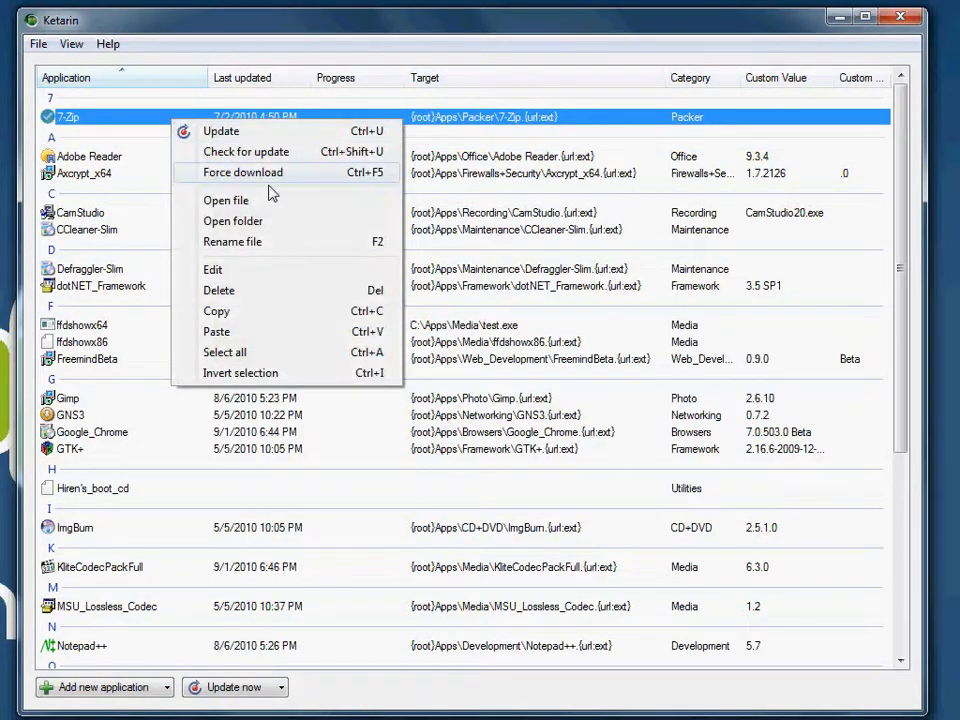
pyautogui.click(292, 271)
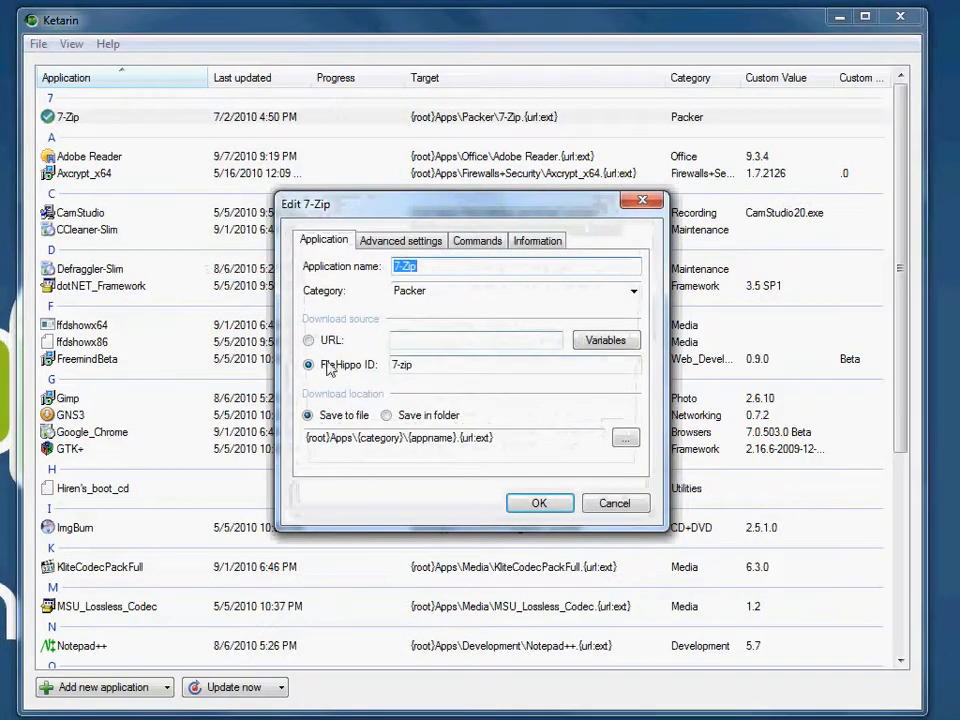
pyautogui.click(324, 368)
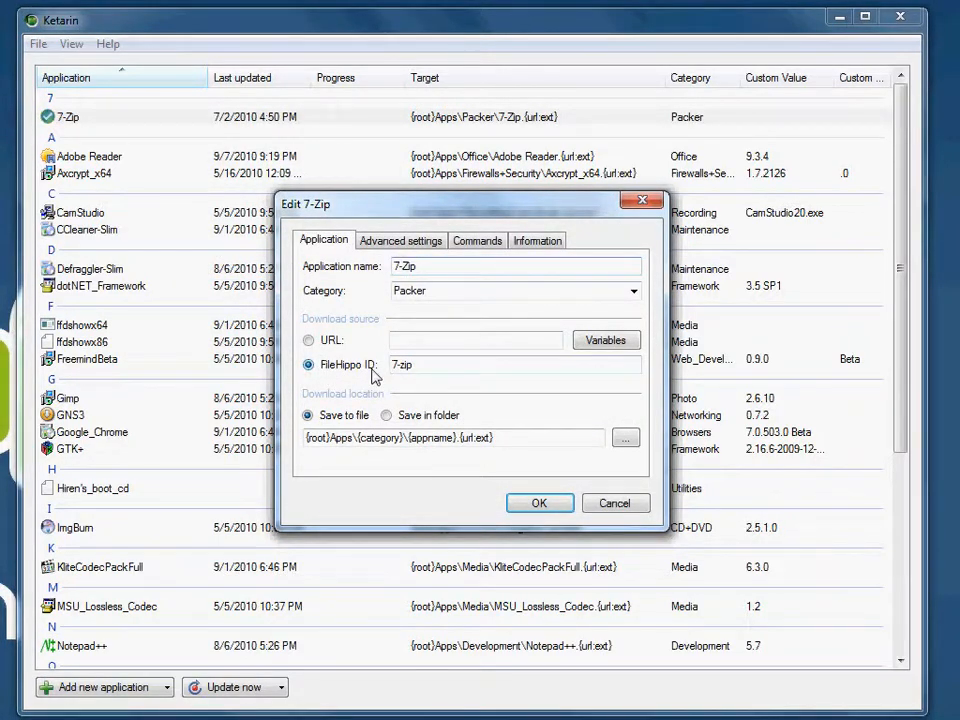
pyautogui.moveTo(443, 366); pyautogui.dragTo(386, 364)
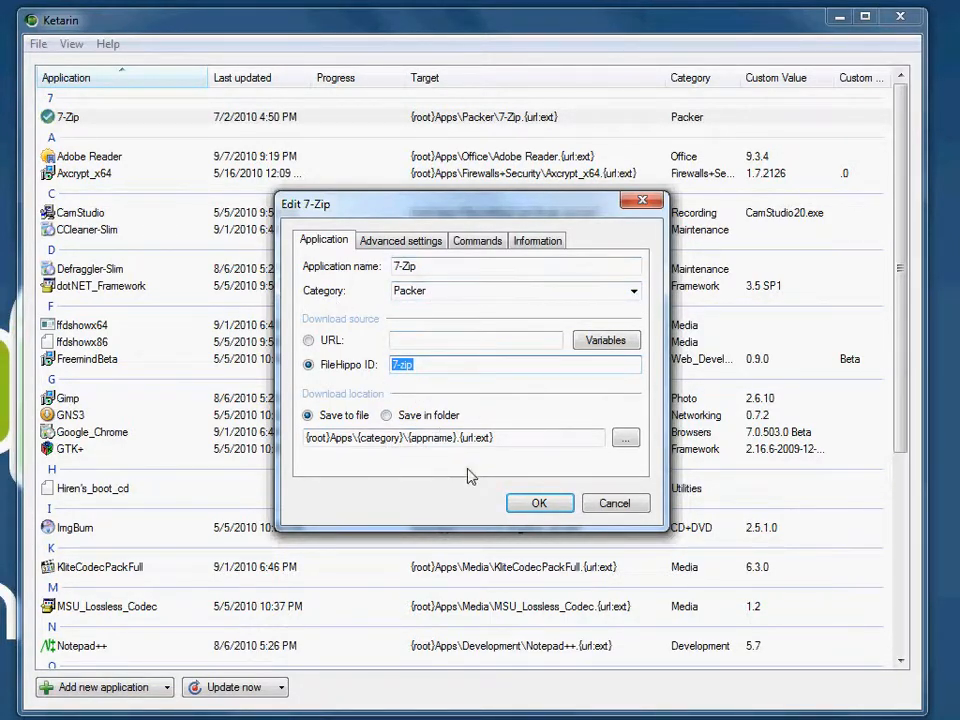
pyautogui.moveTo(458, 438); pyautogui.dragTo(509, 438)
pyautogui.click(509, 437)
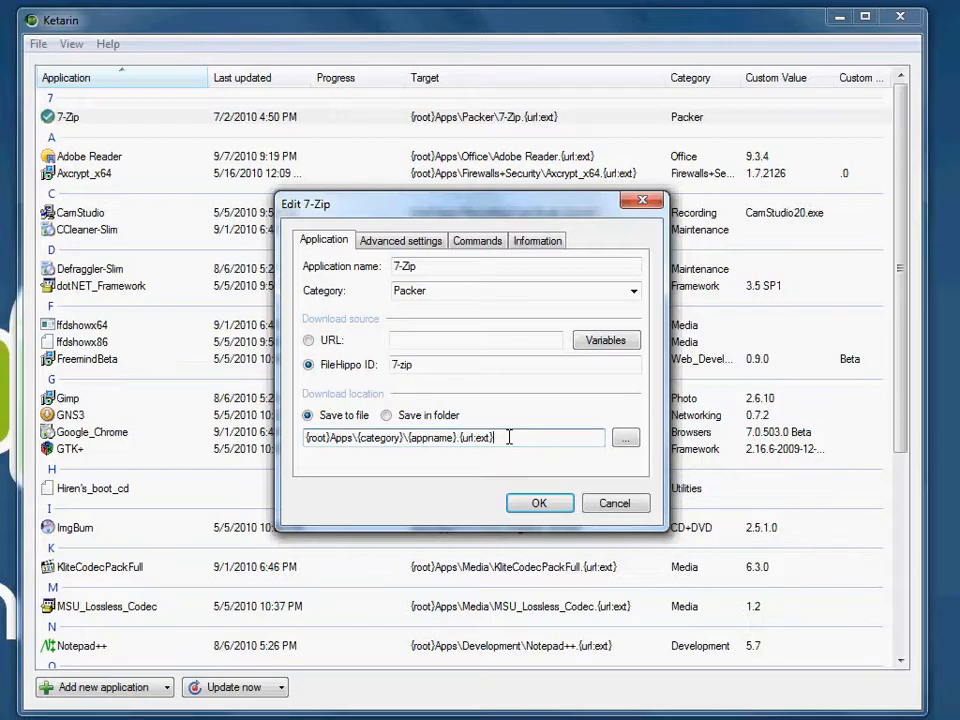
# Step: Examine the command 7-Zip executes after downloading, and close its settings with OK
pyautogui.click(478, 242)
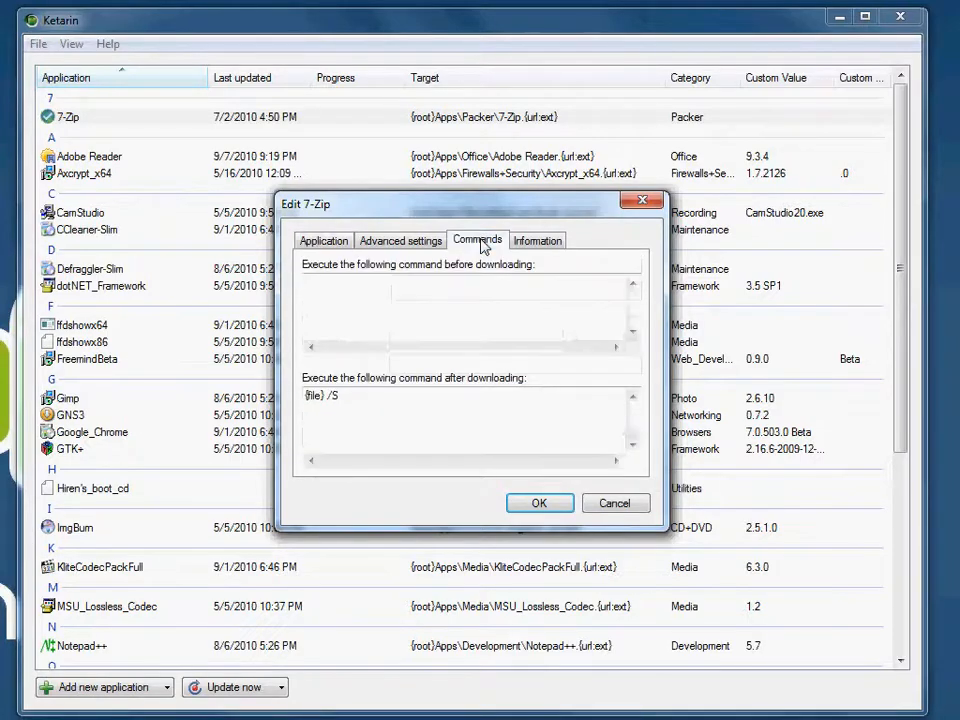
pyautogui.click(380, 396)
pyautogui.moveTo(380, 396); pyautogui.dragTo(296, 399)
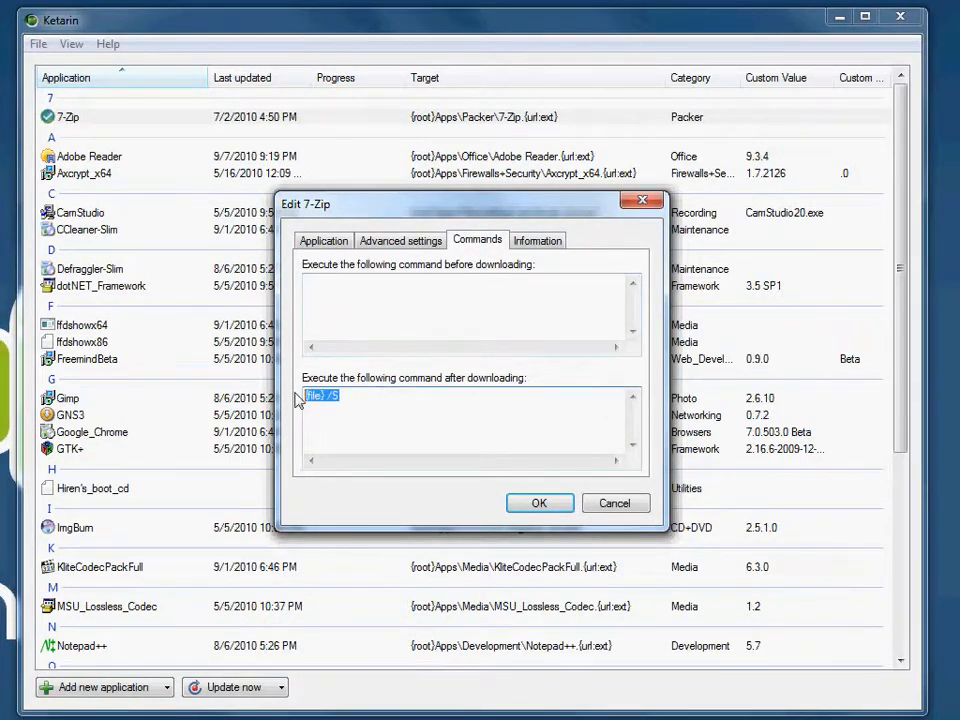
pyautogui.click(322, 402)
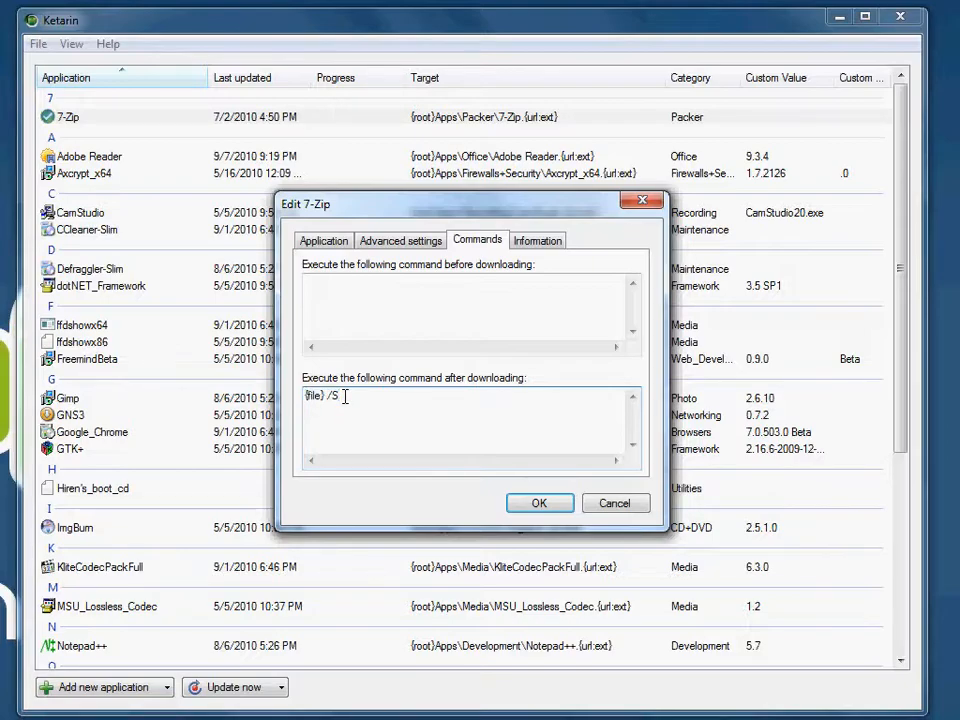
pyautogui.click(535, 505)
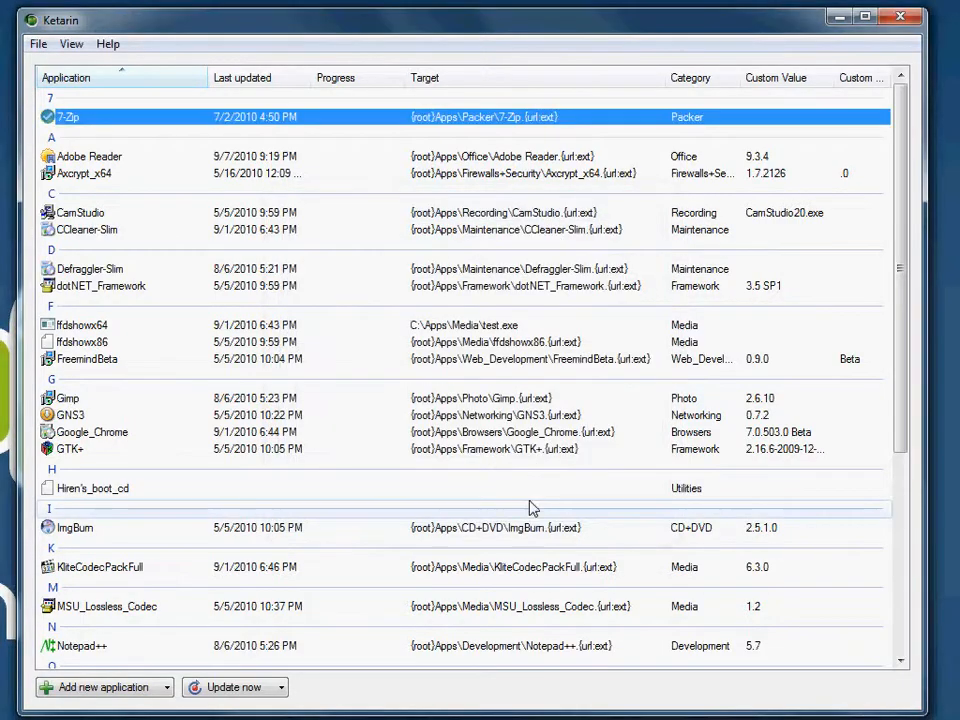
pyautogui.rightClick(85, 122)
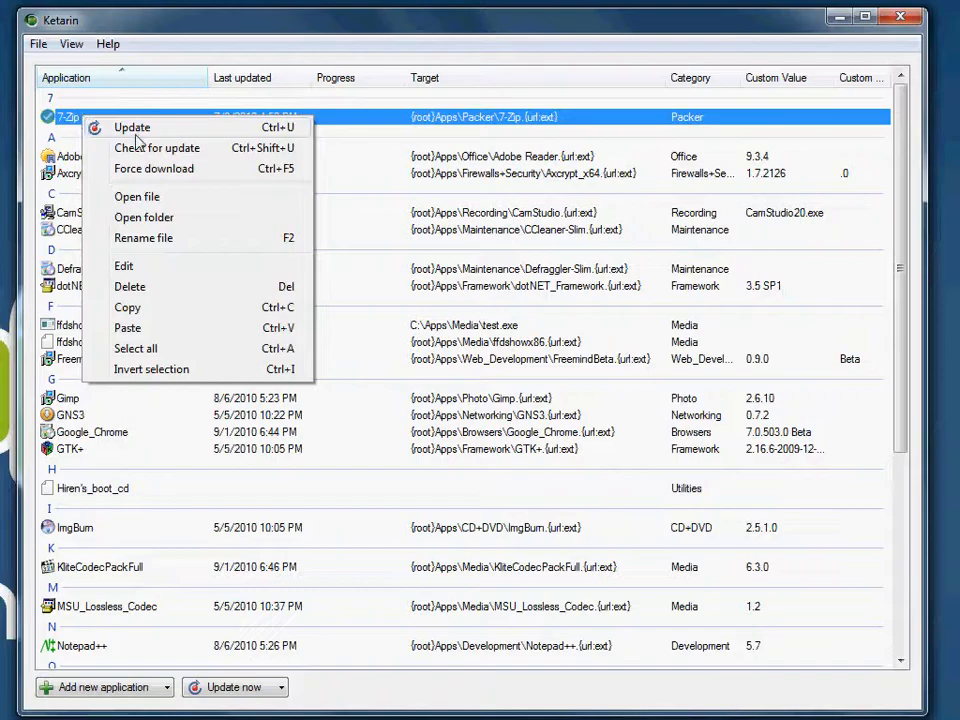
pyautogui.click(457, 135)
pyautogui.click(328, 121)
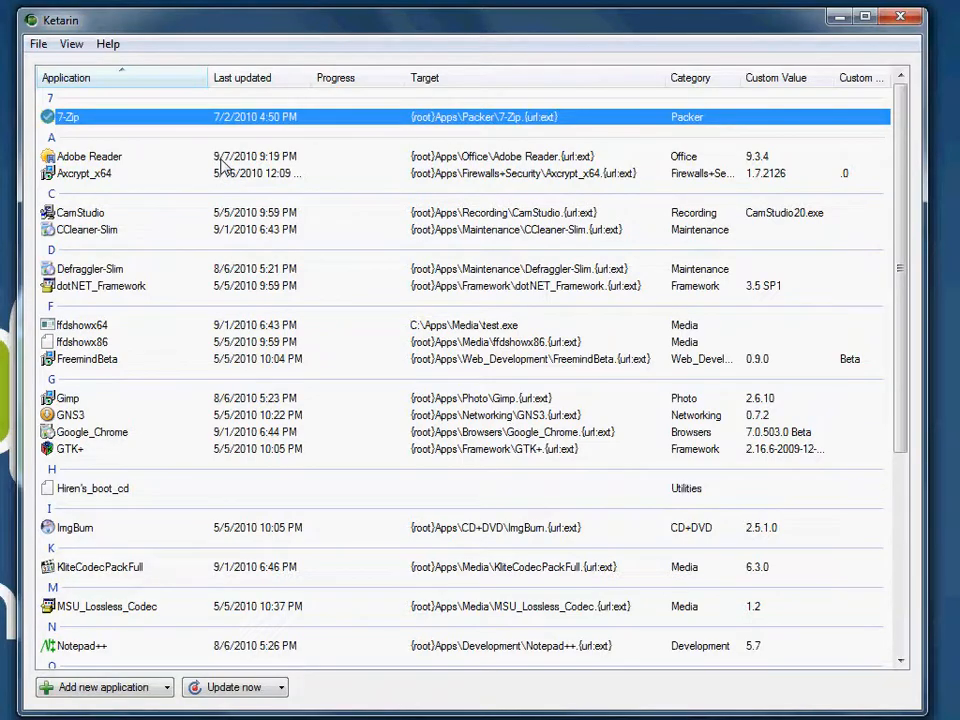
# Step: Reopen the 7-Zip entry for editing and highlight its FileHippo ID
pyautogui.rightClick(156, 119)
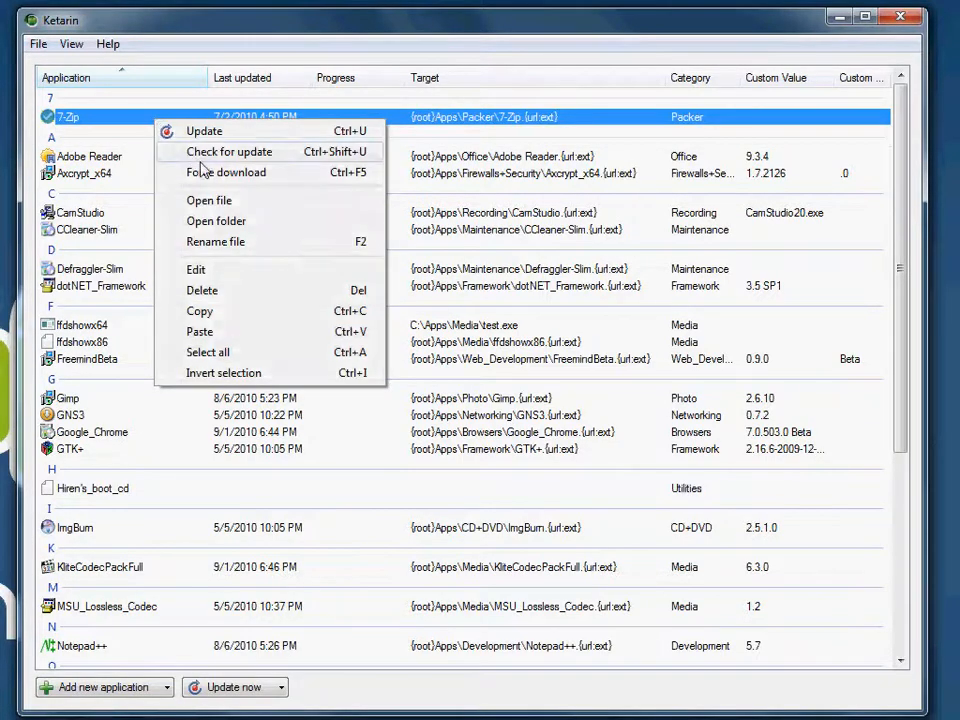
pyautogui.click(234, 278)
pyautogui.click(428, 366)
pyautogui.moveTo(428, 366); pyautogui.dragTo(388, 366)
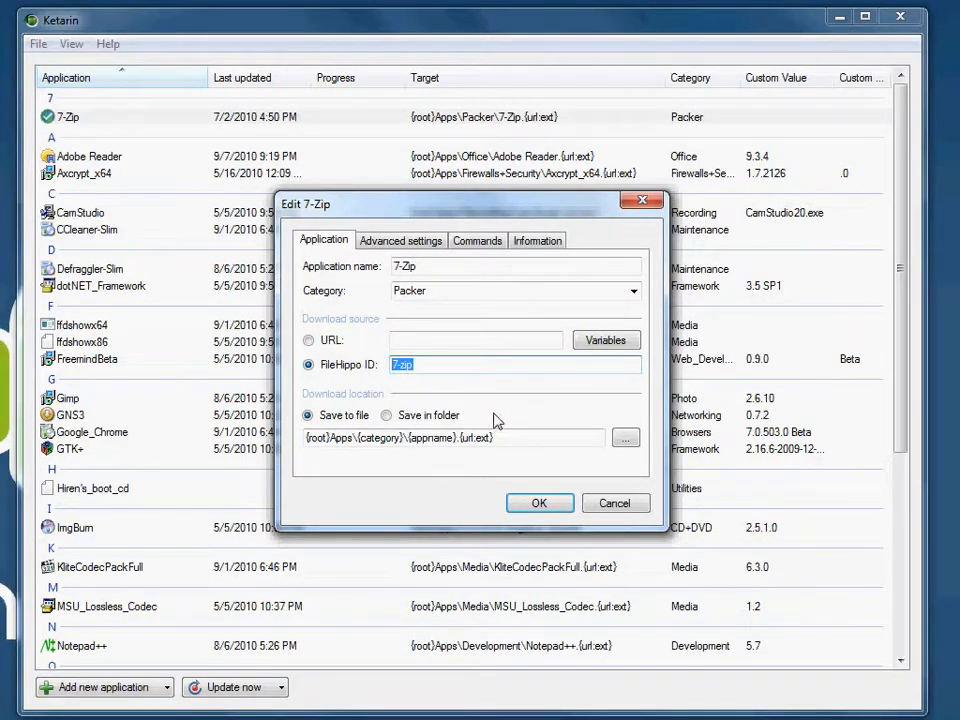
# Step: Switch to the browser, search FileHippo for 7zip and open the 7-Zip 9.15 Beta (32-bit) page
pyautogui.hotkey('alt', 'Tab')
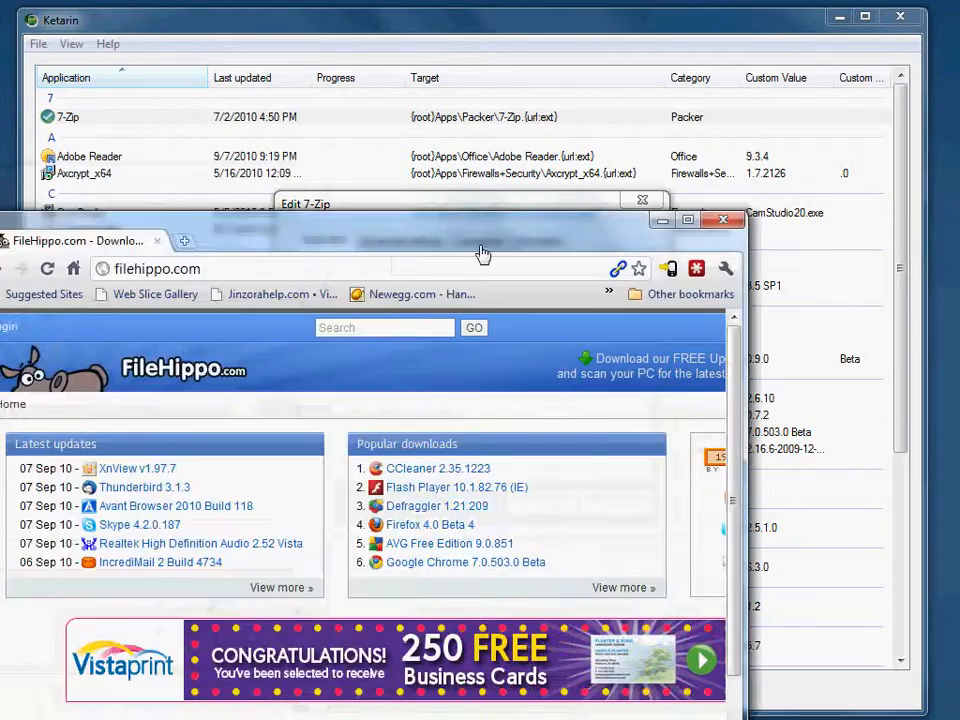
pyautogui.moveTo(480, 253); pyautogui.dragTo(563, 358)
pyautogui.click(506, 406)
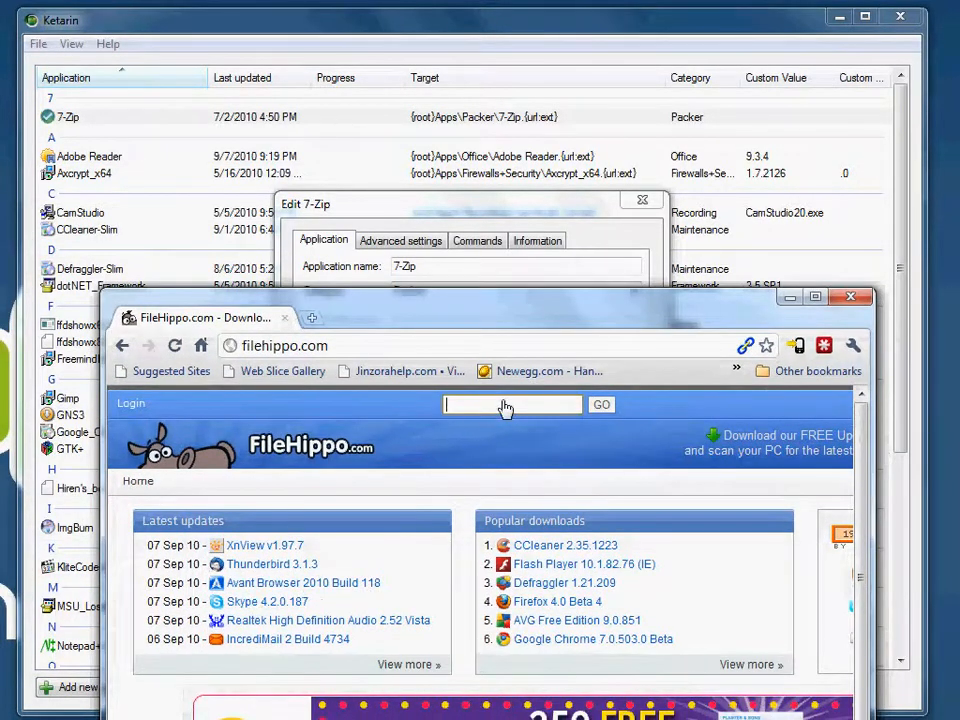
pyautogui.write('7zip')
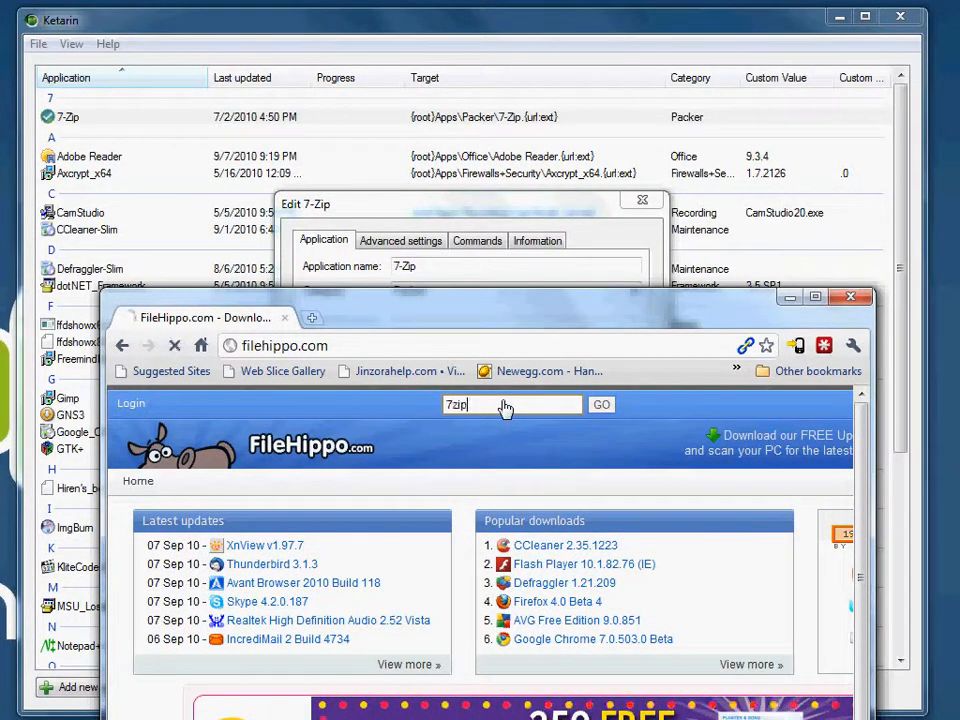
pyautogui.press('Return')
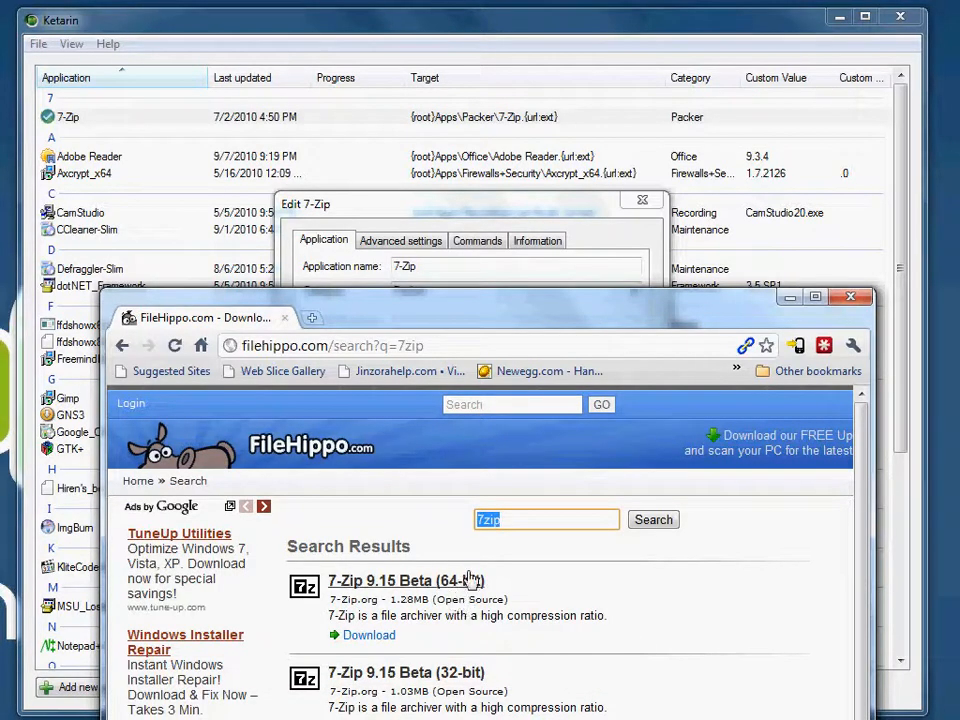
pyautogui.click(427, 672)
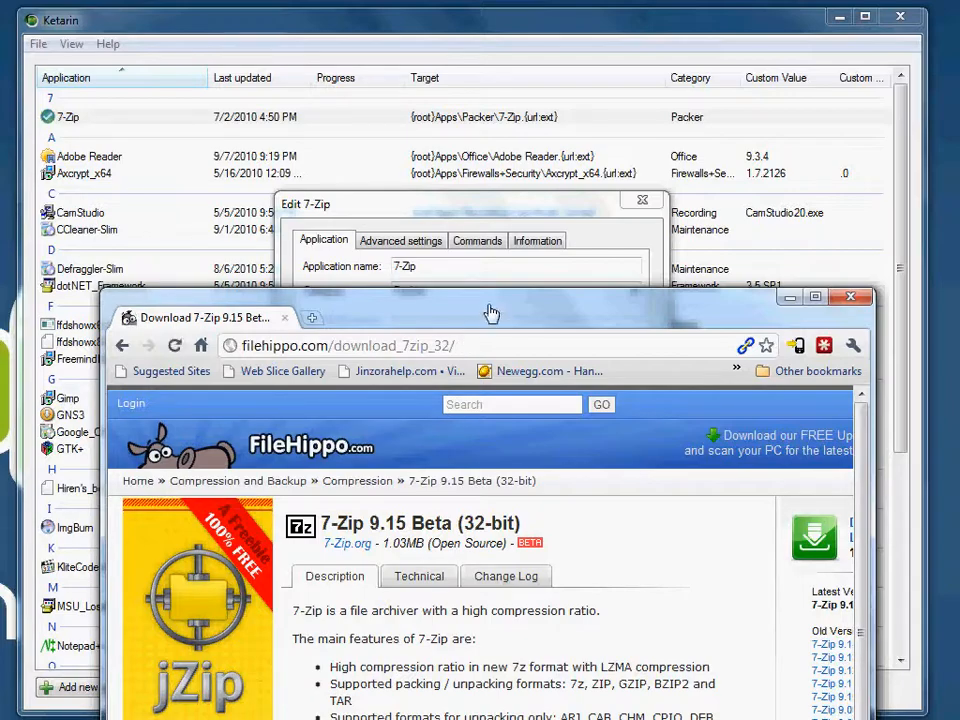
# Step: Compare the product identifier in the FileHippo page address with the ID in the 7-Zip settings, and close the settings
pyautogui.moveTo(491, 315); pyautogui.dragTo(490, 448)
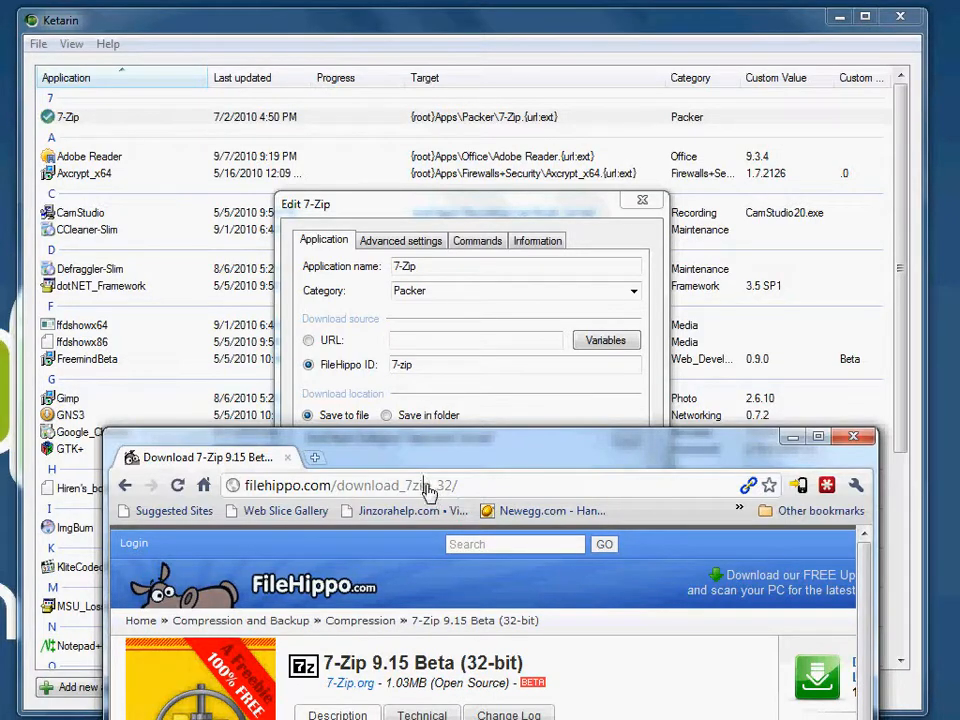
pyautogui.moveTo(430, 490); pyautogui.dragTo(407, 491)
pyautogui.click(414, 492)
pyautogui.click(638, 218)
pyautogui.click(636, 208)
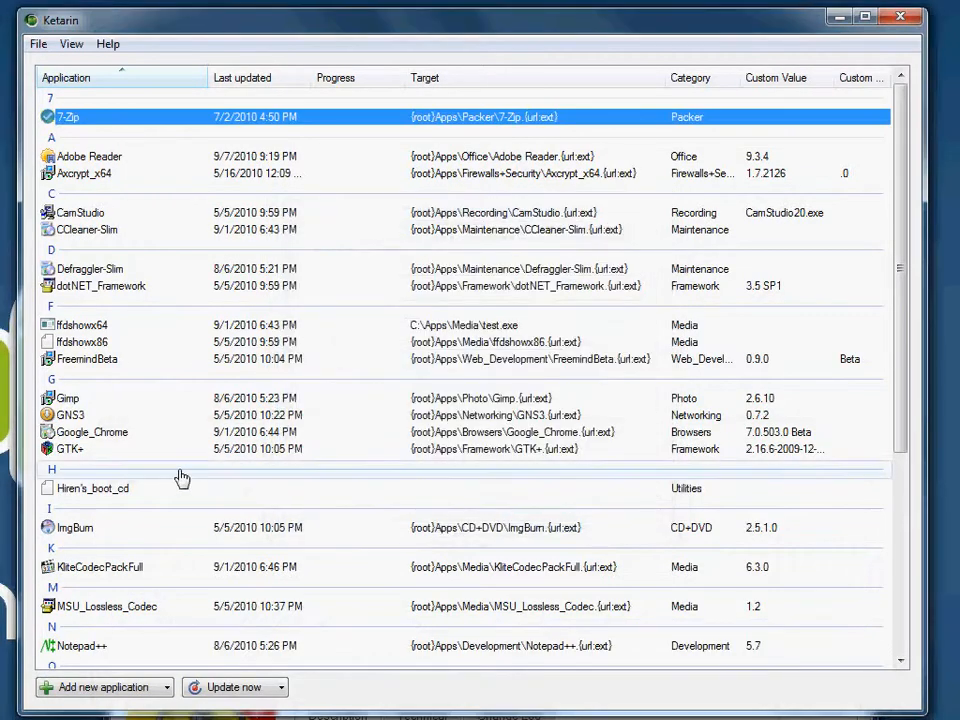
# Step: Open the Trillian_Astra entry in the application list for editing
pyautogui.scroll(-4, 244, 484)
pyautogui.scroll(-3, 244, 484)
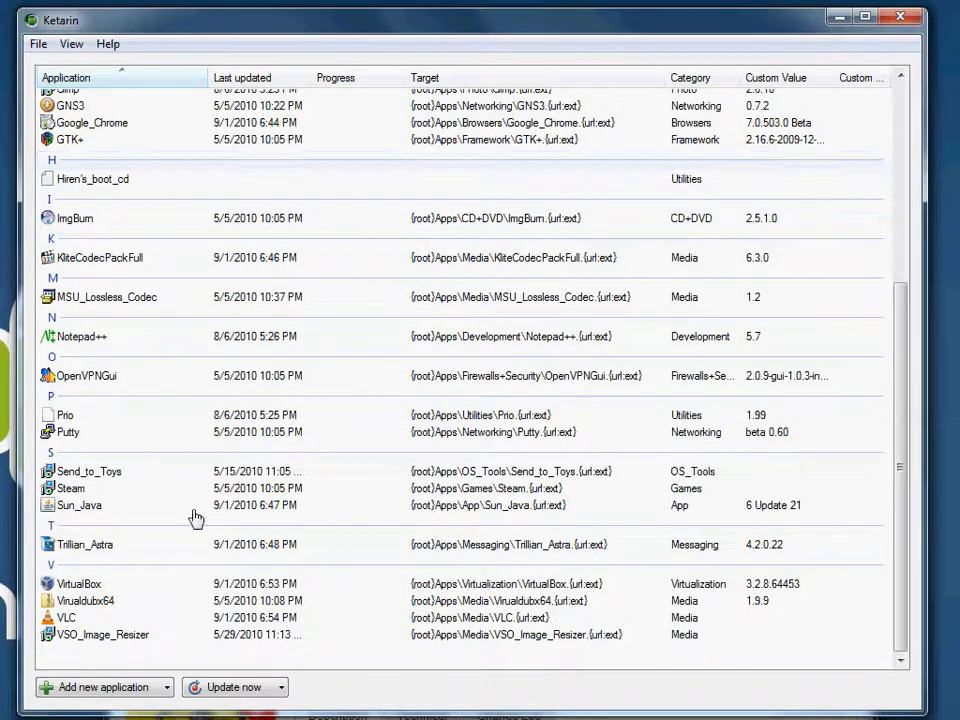
pyautogui.rightClick(84, 546)
pyautogui.click(163, 703)
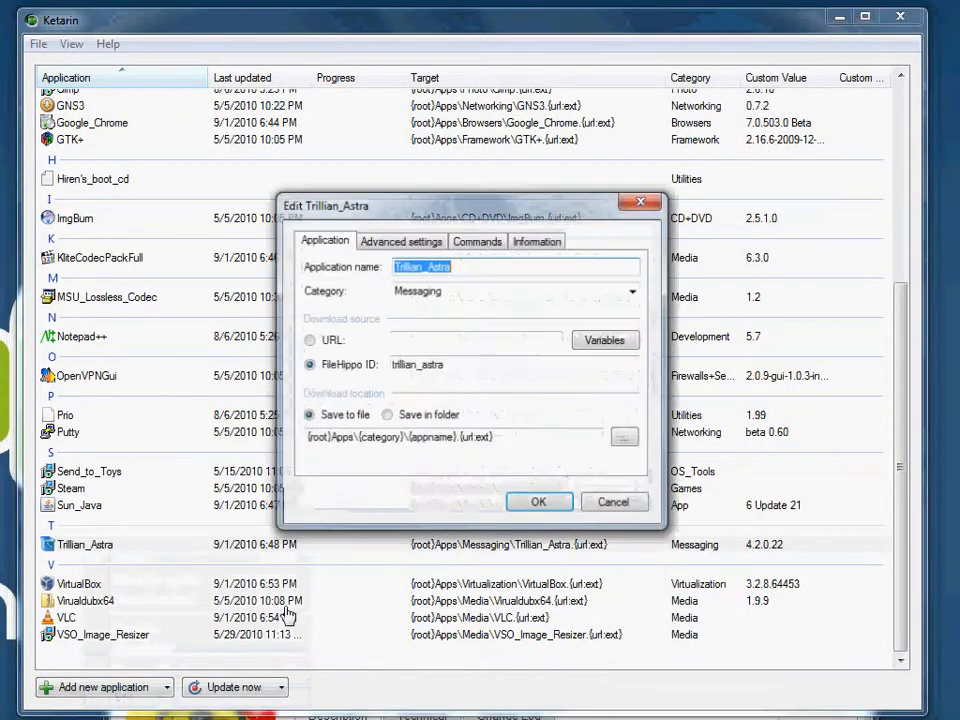
# Step: Switch to the browser and search FileHippo for trillian to reach the Trillian Astra download page
pyautogui.click(660, 717)
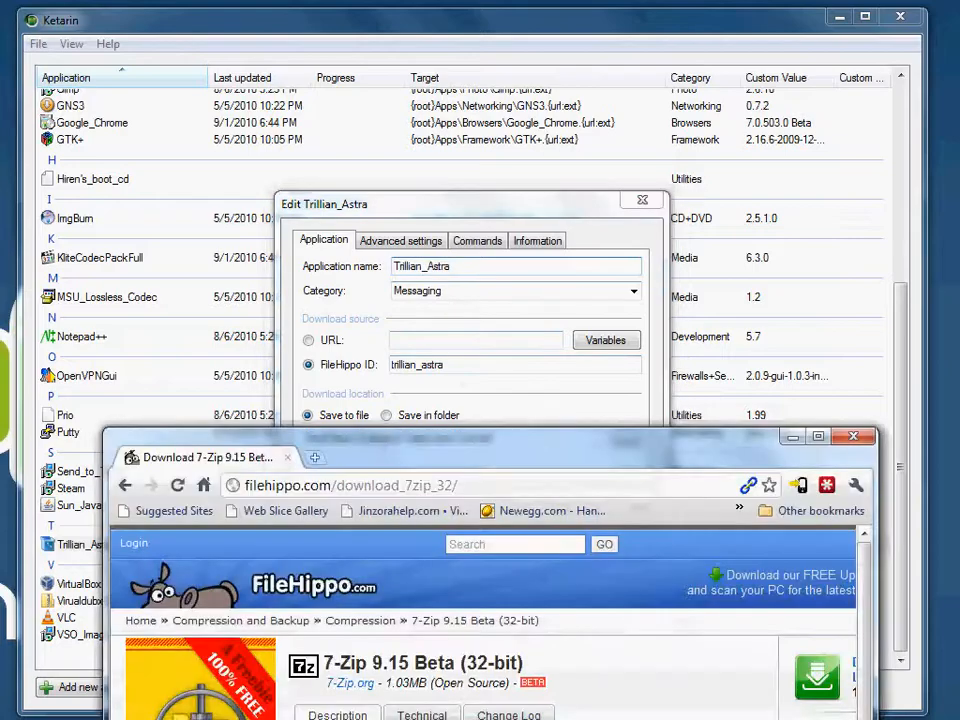
pyautogui.click(514, 549)
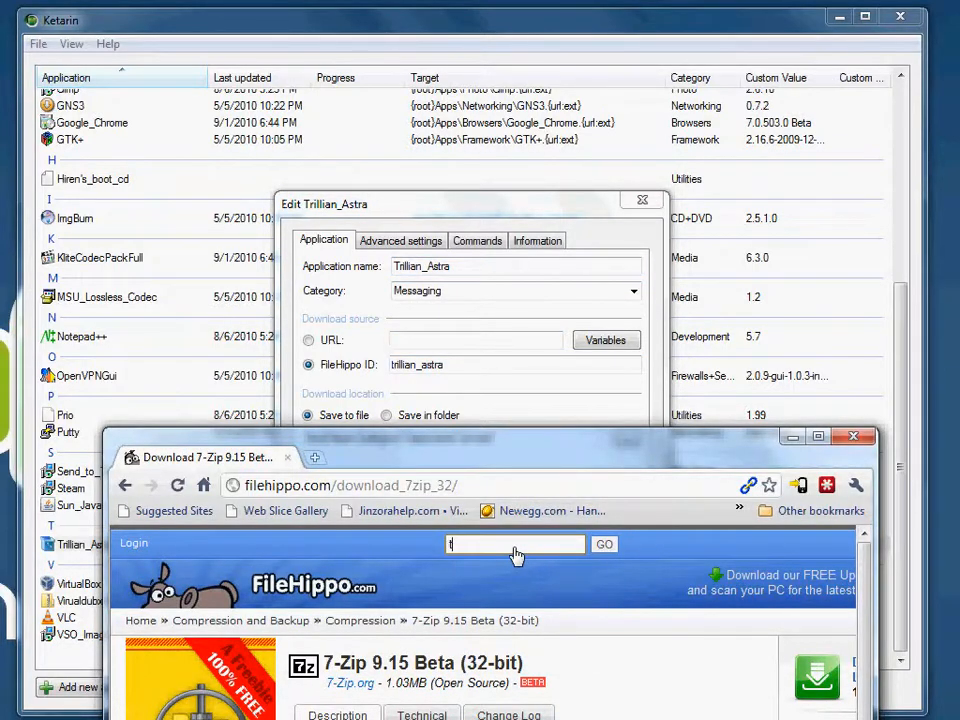
pyautogui.write('trillian')
pyautogui.press('Return')
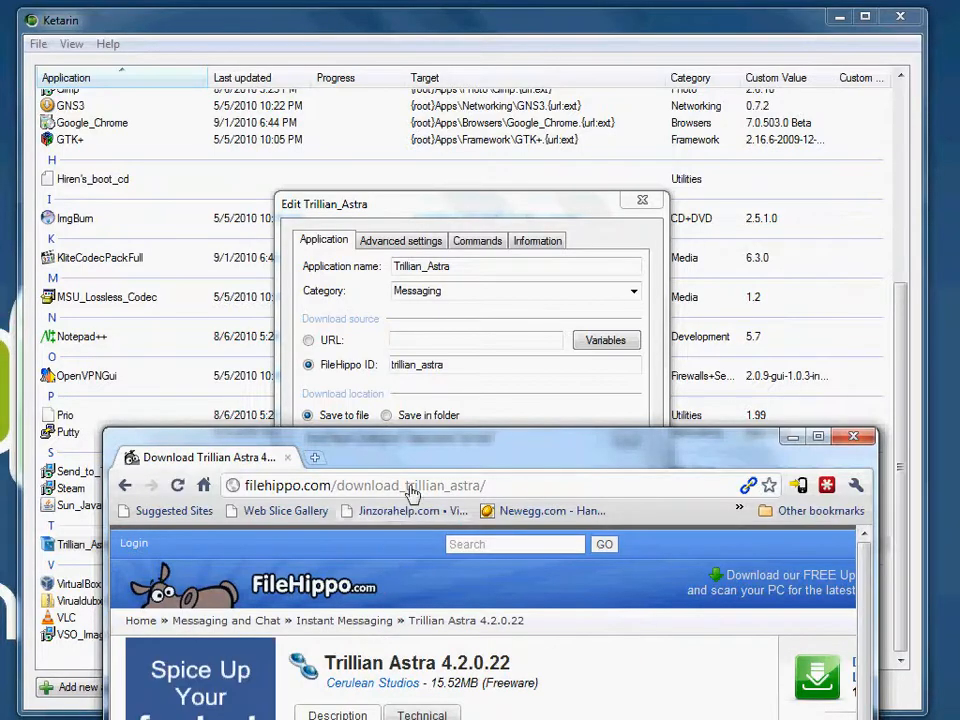
# Step: Highlight the trillian_astra identifier in the FileHippo page address, and close the browser and the Trillian_Astra settings
pyautogui.moveTo(405, 485); pyautogui.dragTo(479, 486)
pyautogui.click(862, 441)
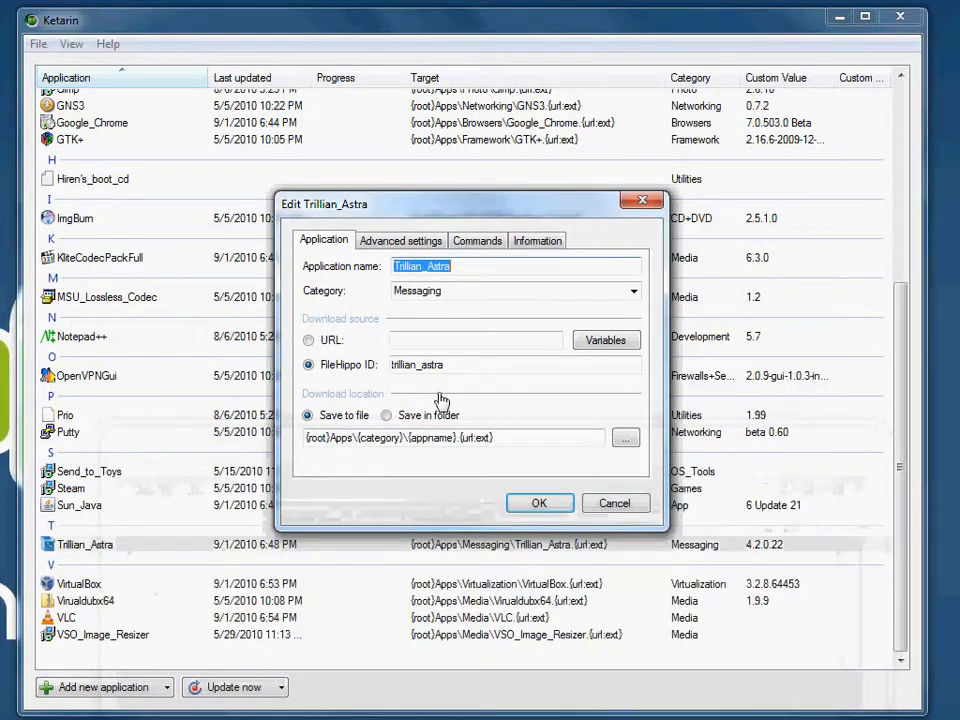
pyautogui.click(643, 204)
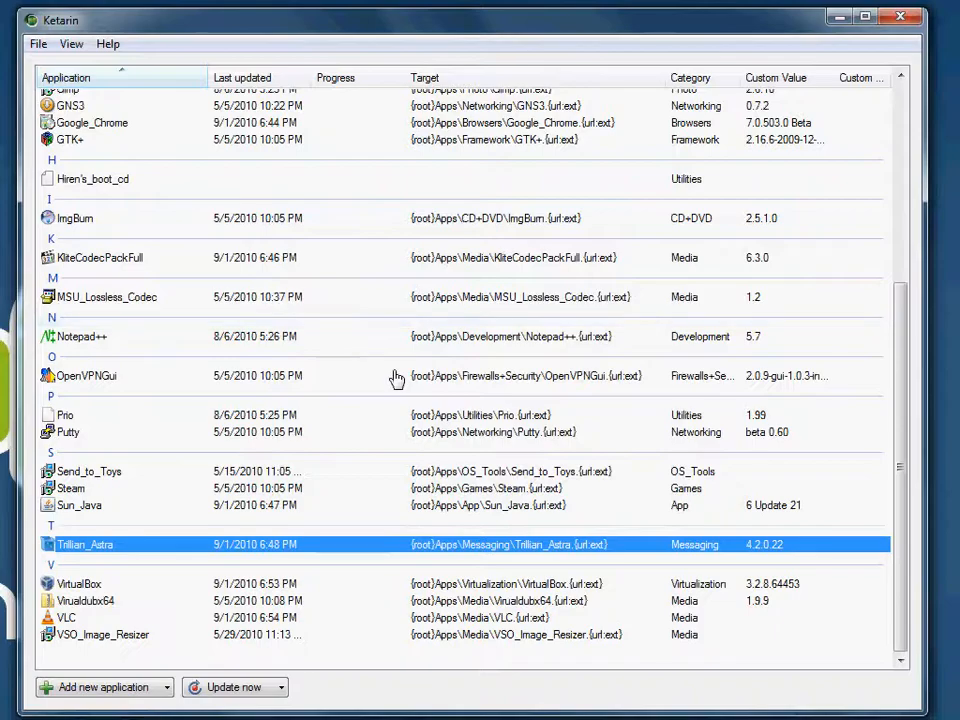
# Step: Open the CCleaner-Slim entry for editing, examine its full download URL, and cancel the settings
pyautogui.scroll(6, 396, 378)
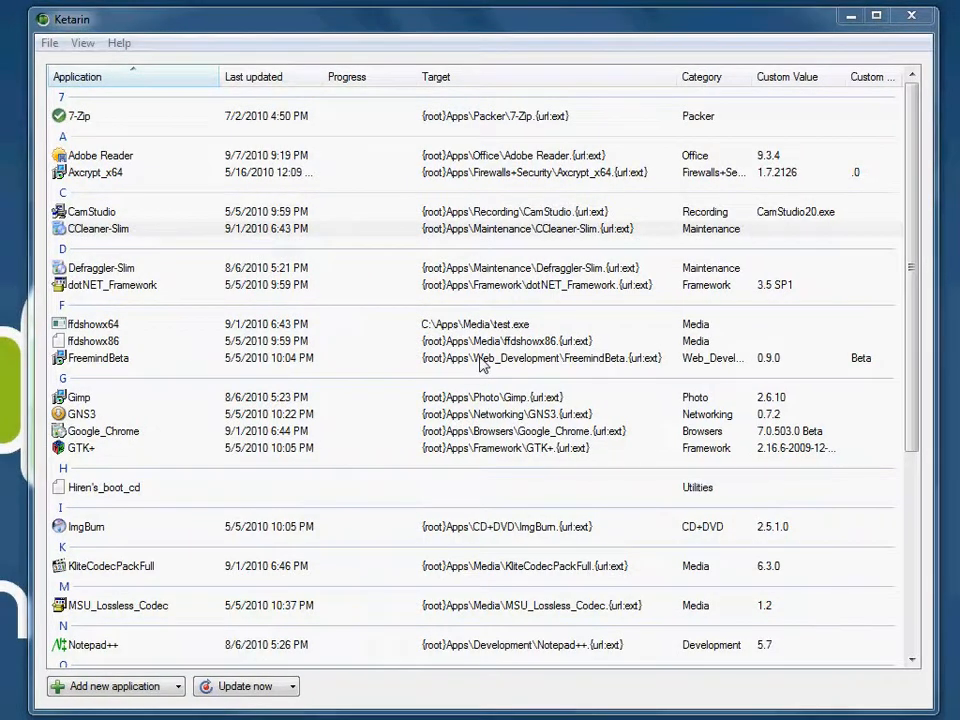
pyautogui.click(90, 232)
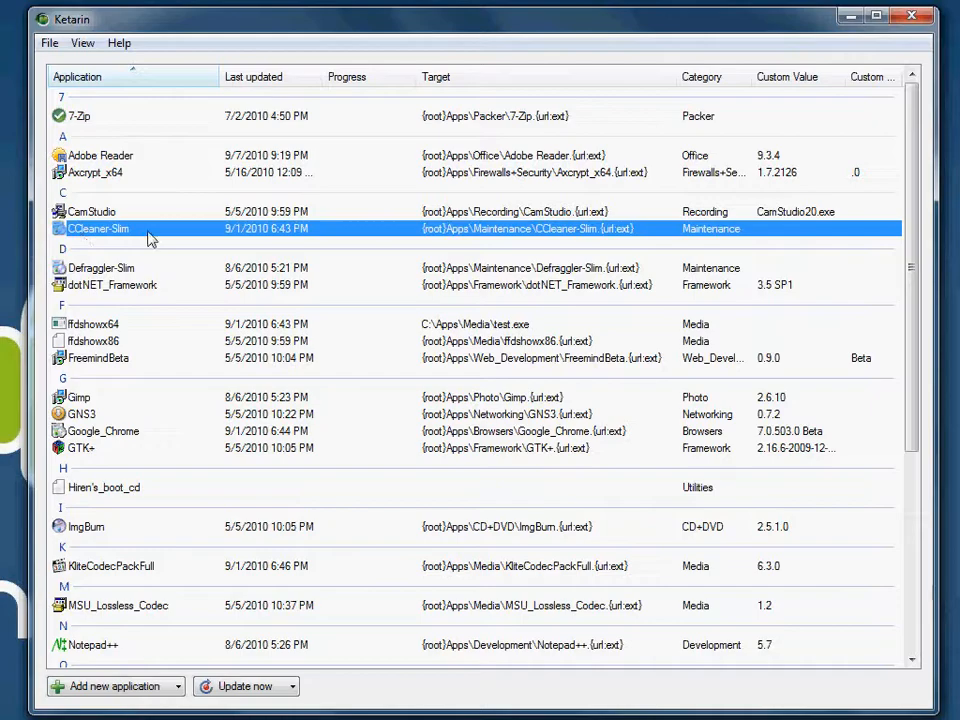
pyautogui.rightClick(148, 238)
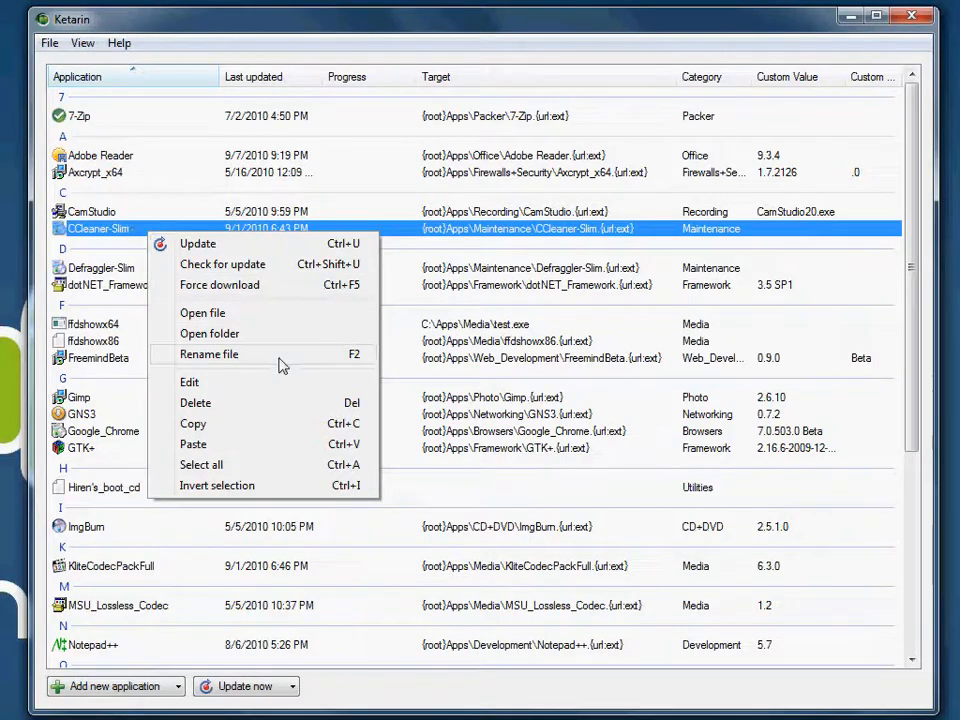
pyautogui.click(262, 384)
pyautogui.moveTo(505, 208); pyautogui.dragTo(435, 192)
pyautogui.moveTo(334, 323); pyautogui.dragTo(593, 332)
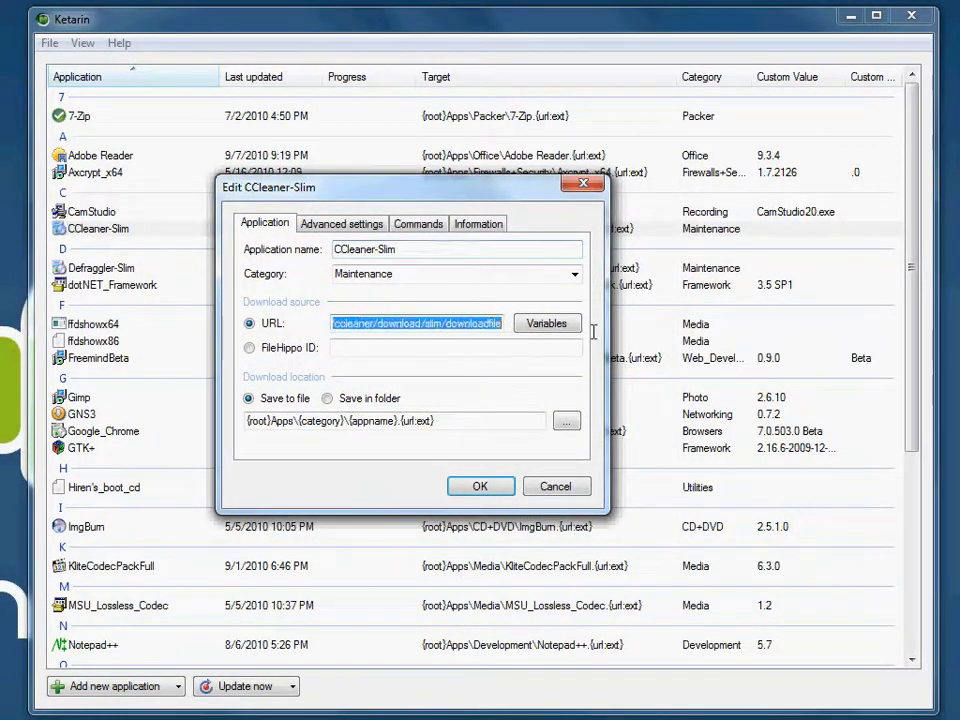
pyautogui.click(418, 323)
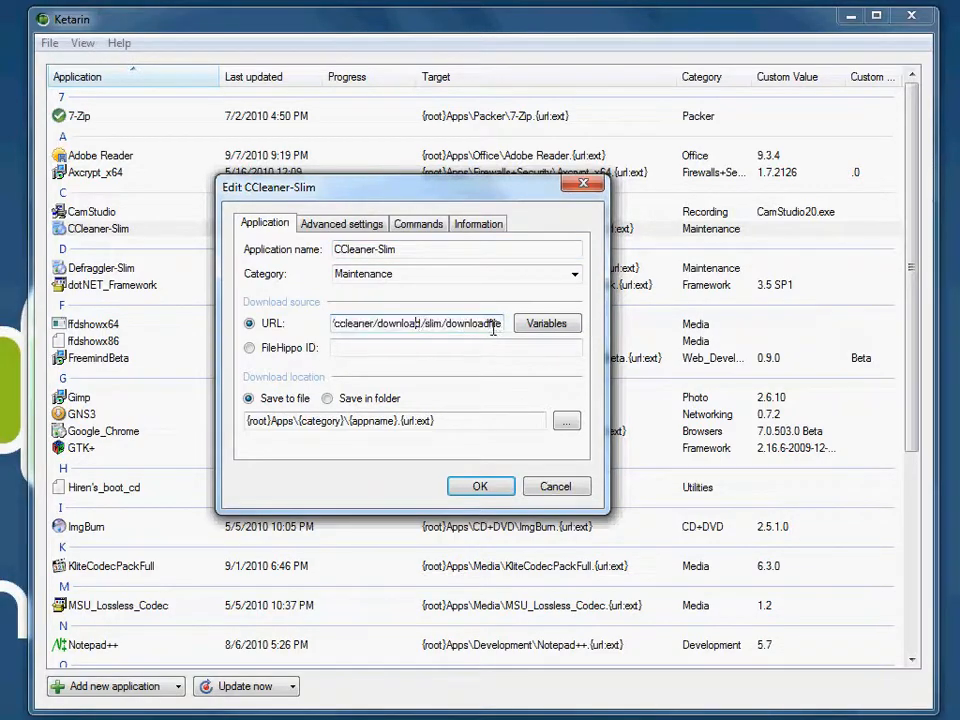
pyautogui.moveTo(485, 328); pyautogui.dragTo(180, 310)
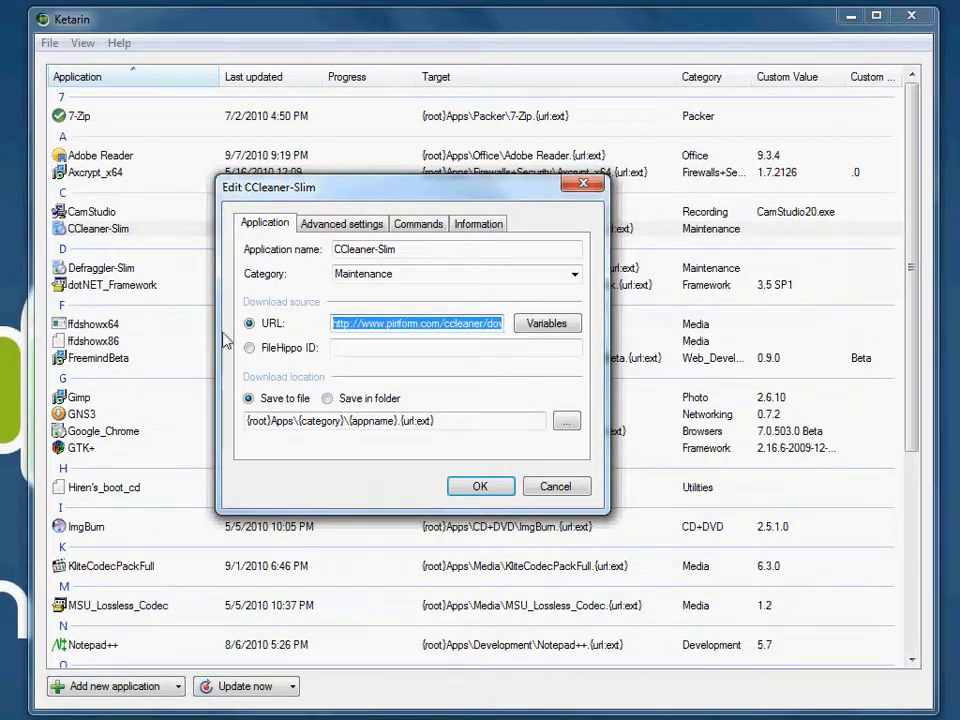
pyautogui.click(555, 486)
# Step: Run an update of the CCleaner-Slim application
pyautogui.rightClick(129, 229)
pyautogui.click(176, 243)
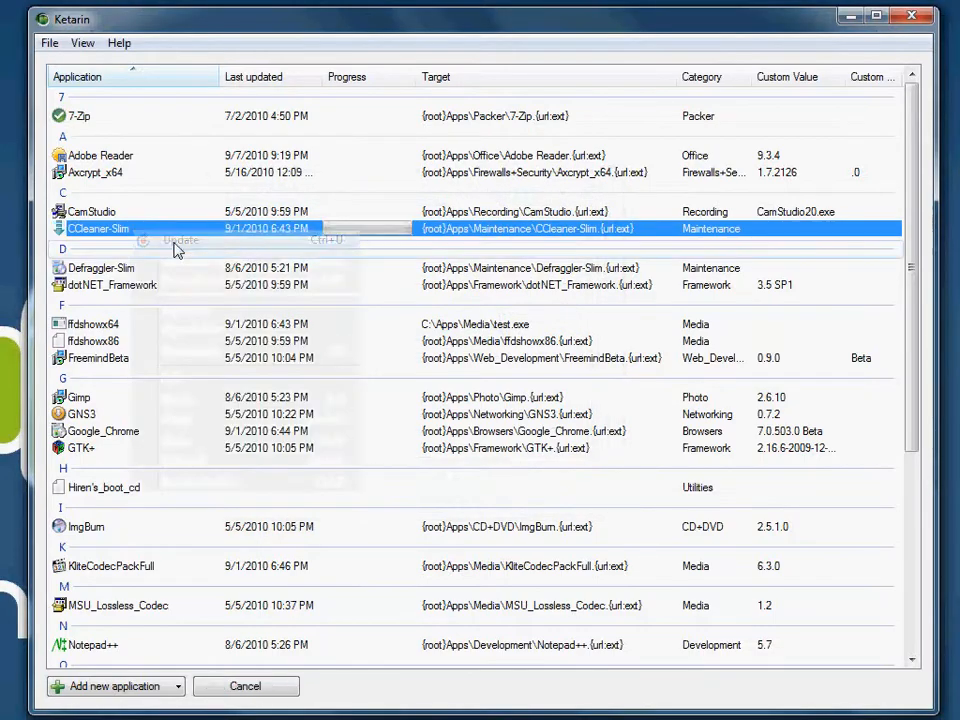
# Step: Reopen the CCleaner-Slim settings, check its variables and the end of its download URL, and close them without changes
pyautogui.rightClick(197, 237)
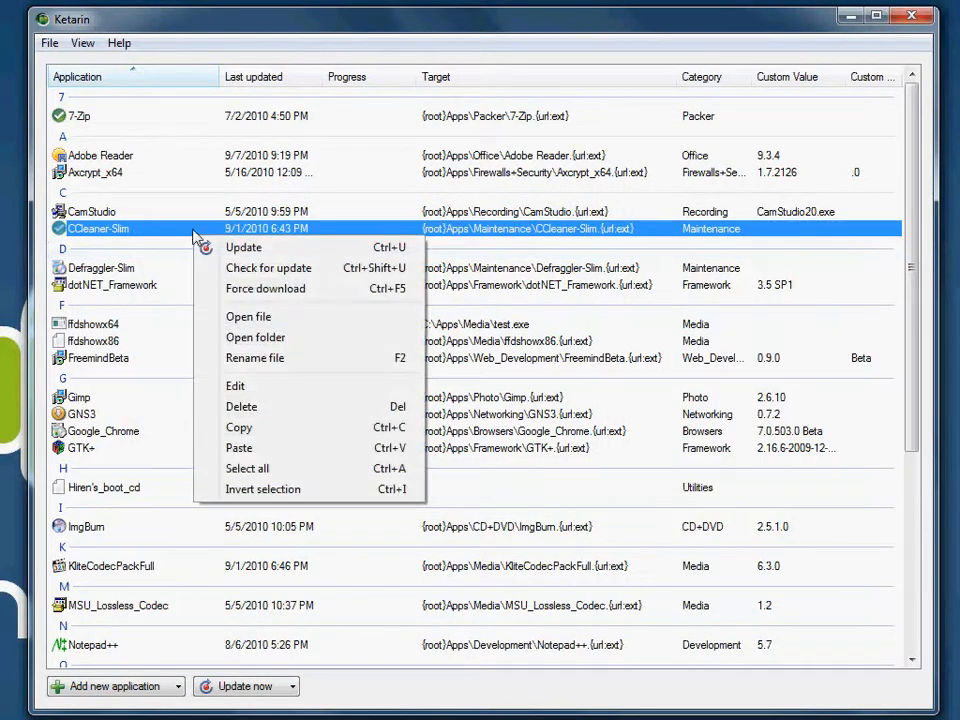
pyautogui.click(262, 386)
pyautogui.click(616, 339)
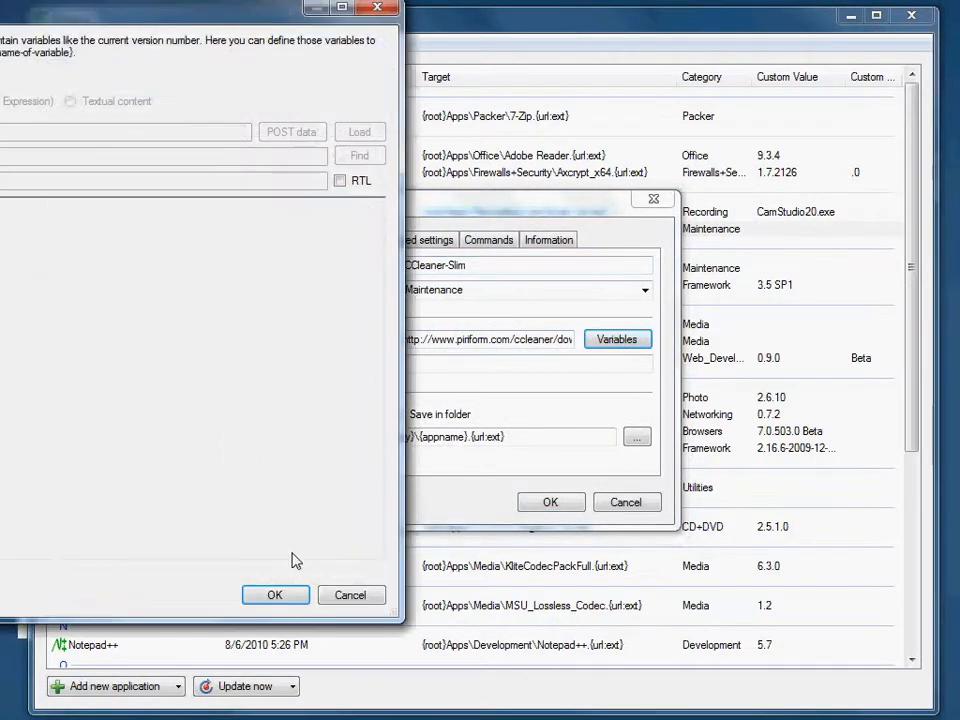
pyautogui.click(351, 592)
pyautogui.moveTo(403, 340); pyautogui.dragTo(630, 358)
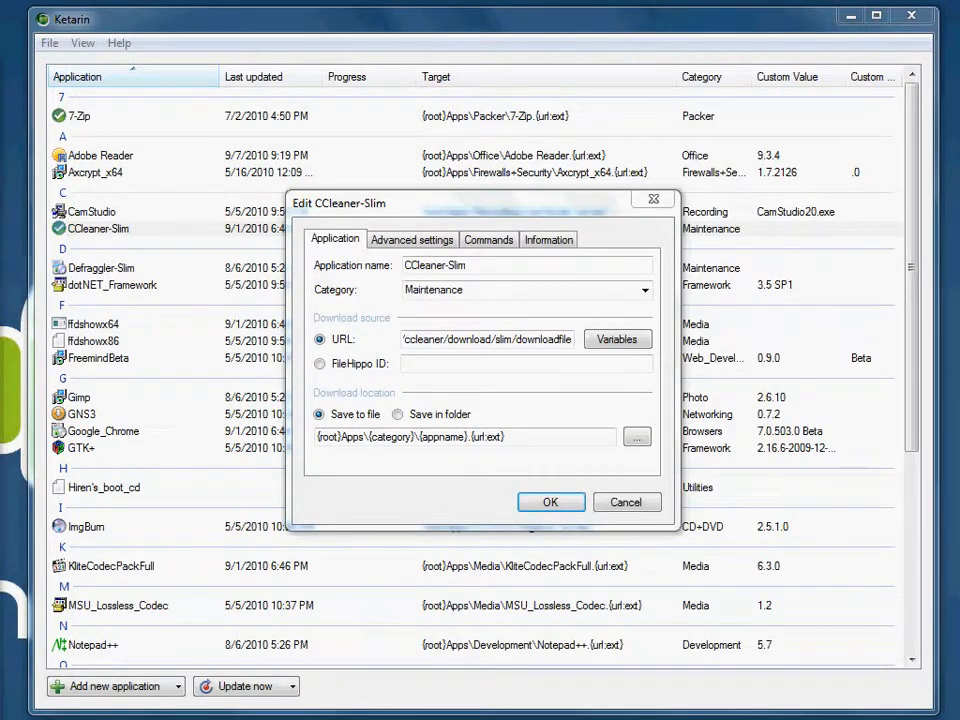
pyautogui.click(655, 200)
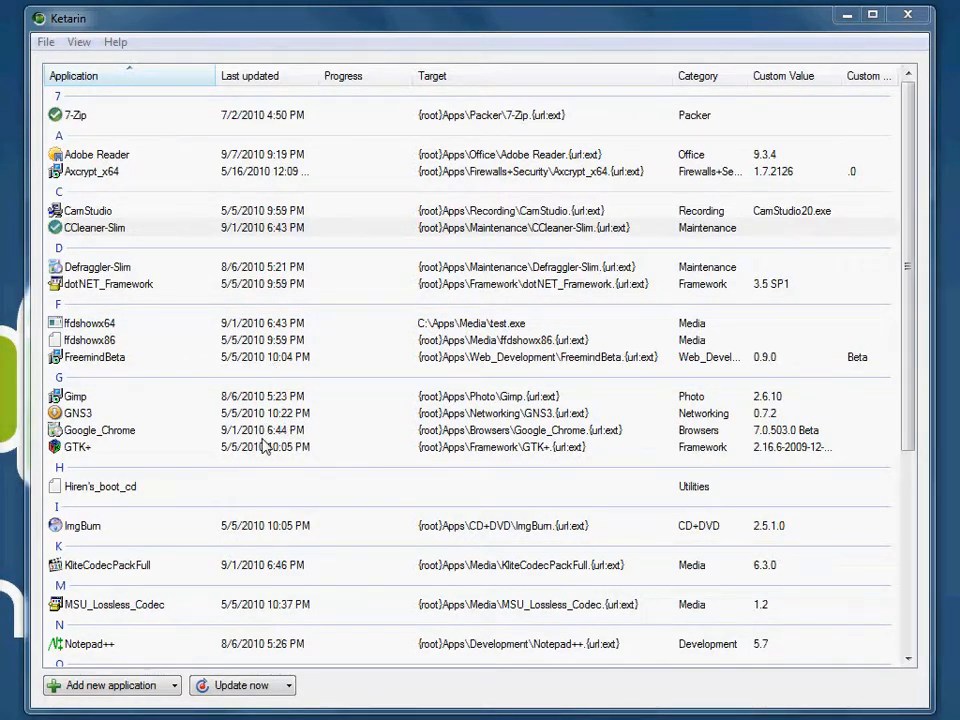
# Step: Open the Putty entry for editing and examine its download URL
pyautogui.click(411, 532)
pyautogui.scroll(-4, 411, 532)
pyautogui.scroll(-3, 413, 538)
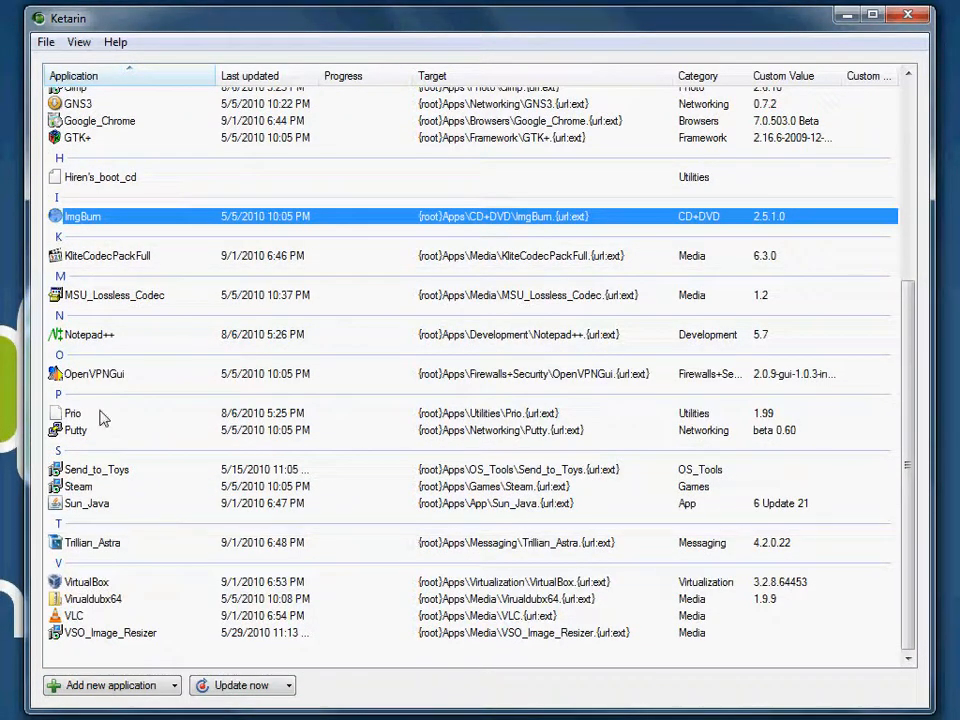
pyautogui.click(78, 433)
pyautogui.rightClick(78, 432)
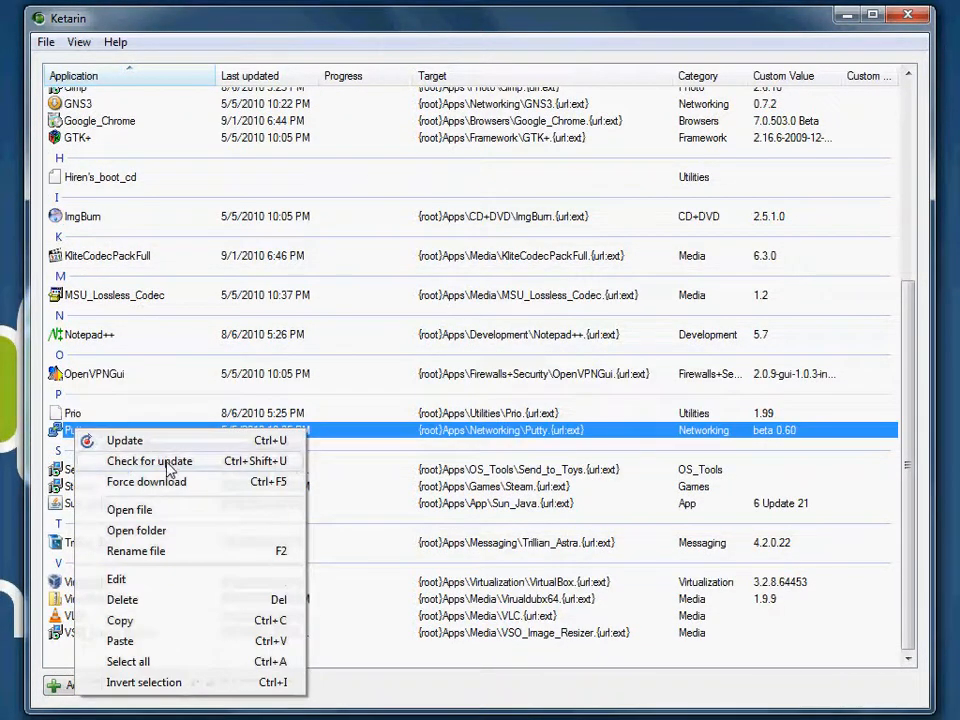
pyautogui.click(176, 584)
pyautogui.moveTo(473, 193); pyautogui.dragTo(403, 163)
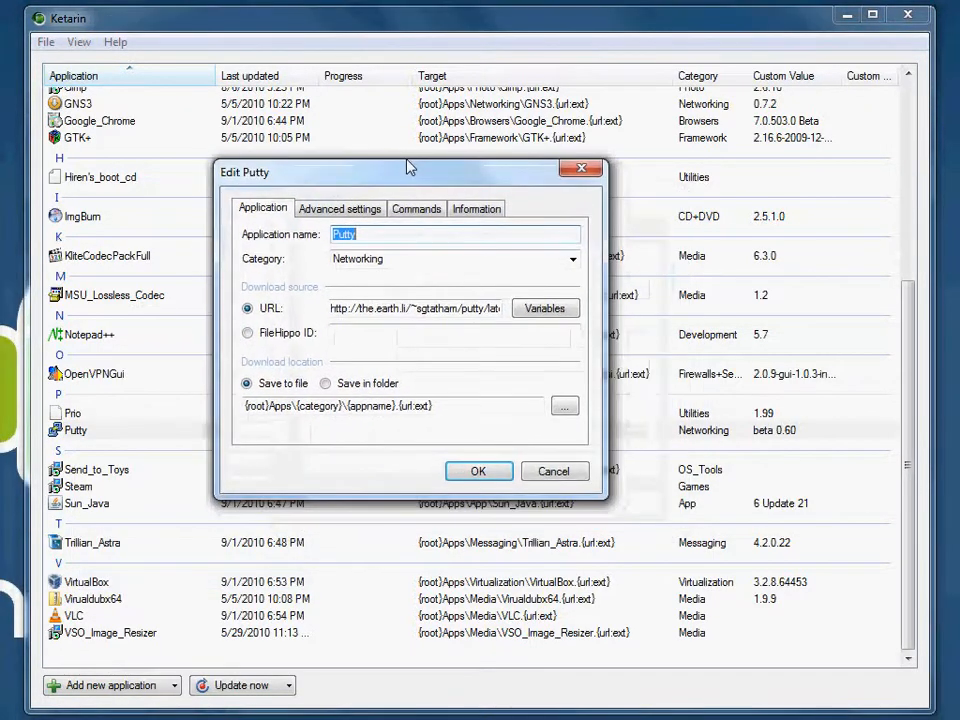
pyautogui.moveTo(334, 308); pyautogui.dragTo(380, 314)
# Step: Open Putty's variables, bring the whole window into view and show the definition of the version variable
pyautogui.click(556, 310)
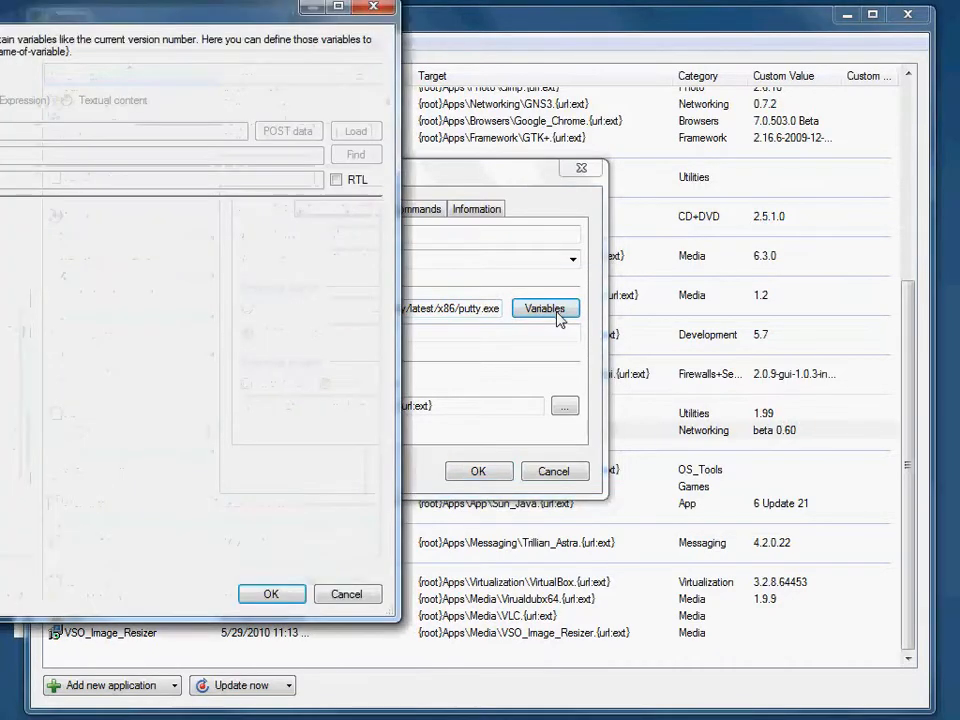
pyautogui.moveTo(96, 17); pyautogui.dragTo(566, 102)
pyautogui.click(90, 180)
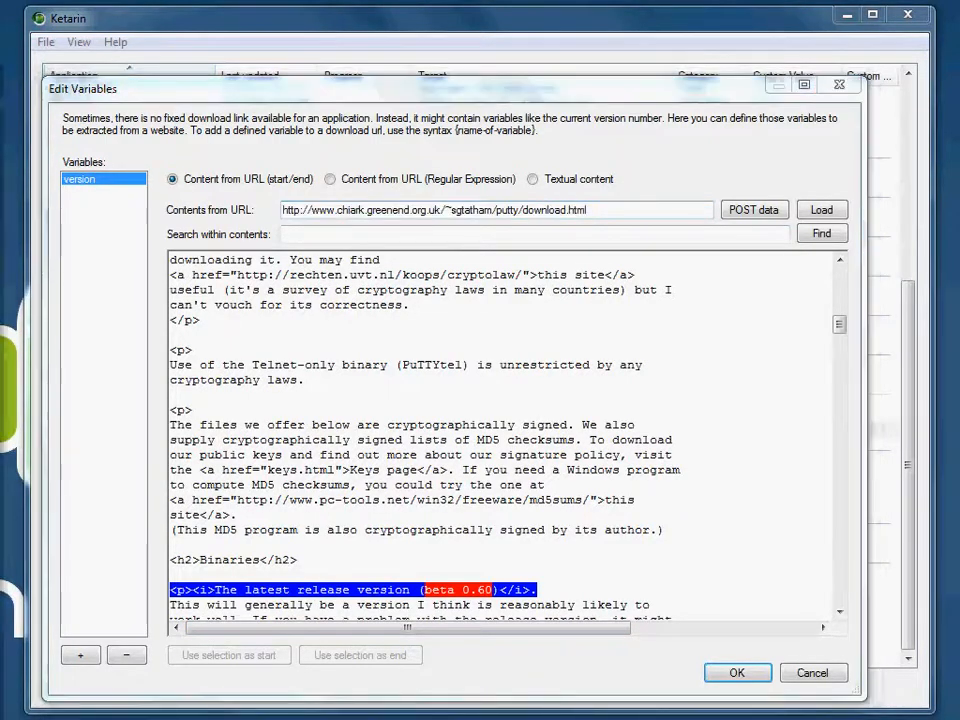
# Step: Switch to the browser, review the PuTTY Download Page for the latest release version, and minimize the browser
pyautogui.moveTo(0, 62); pyautogui.dragTo(581, 19)
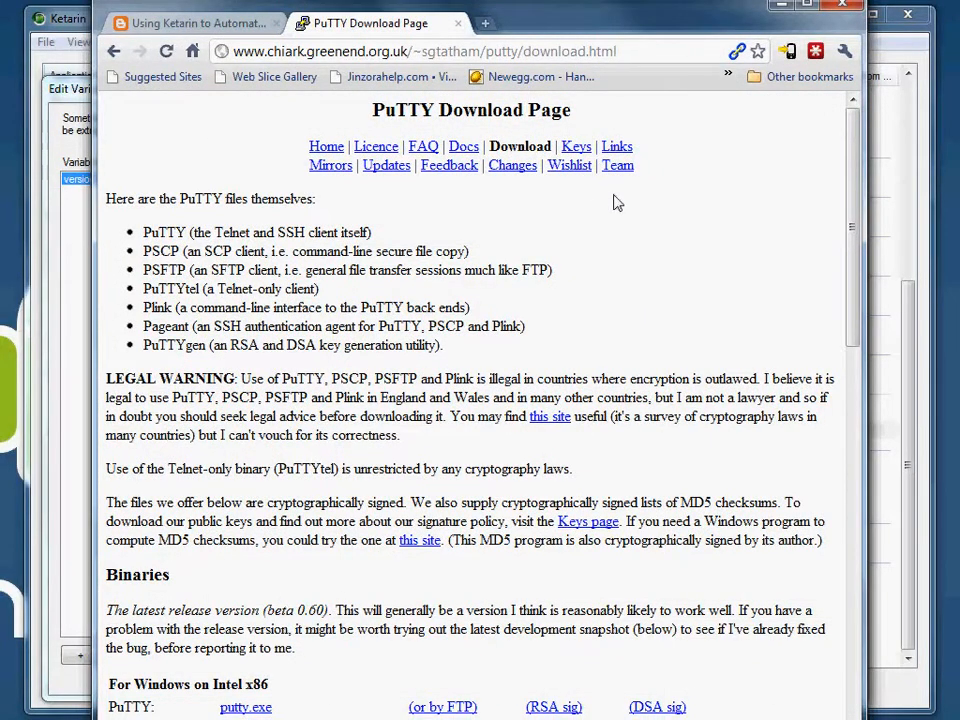
pyautogui.scroll(-3, 648, 215)
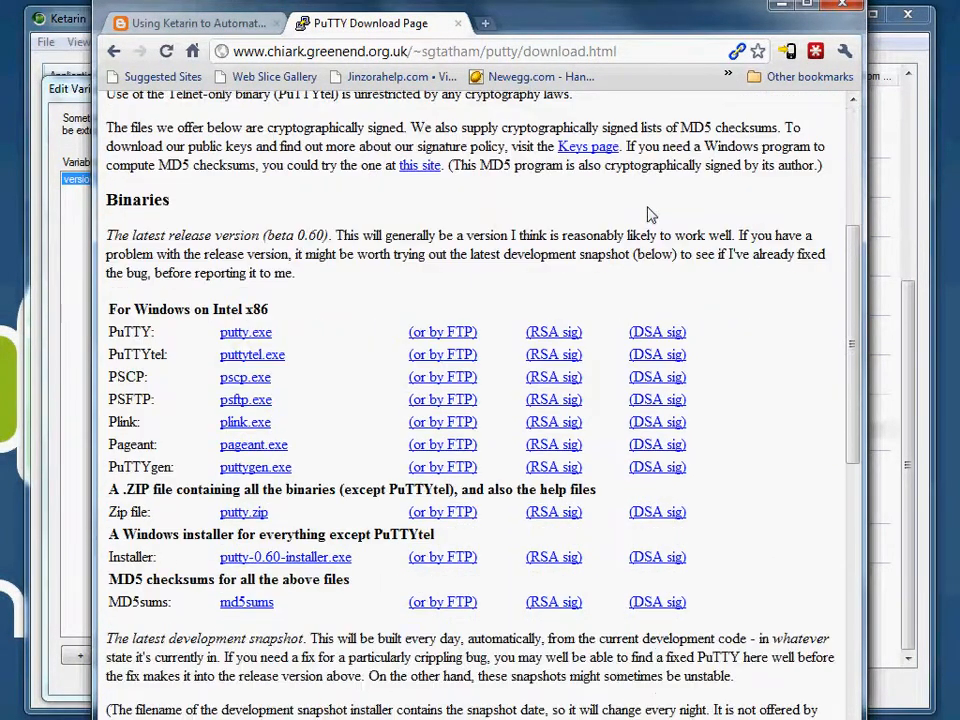
pyautogui.scroll(2, 650, 215)
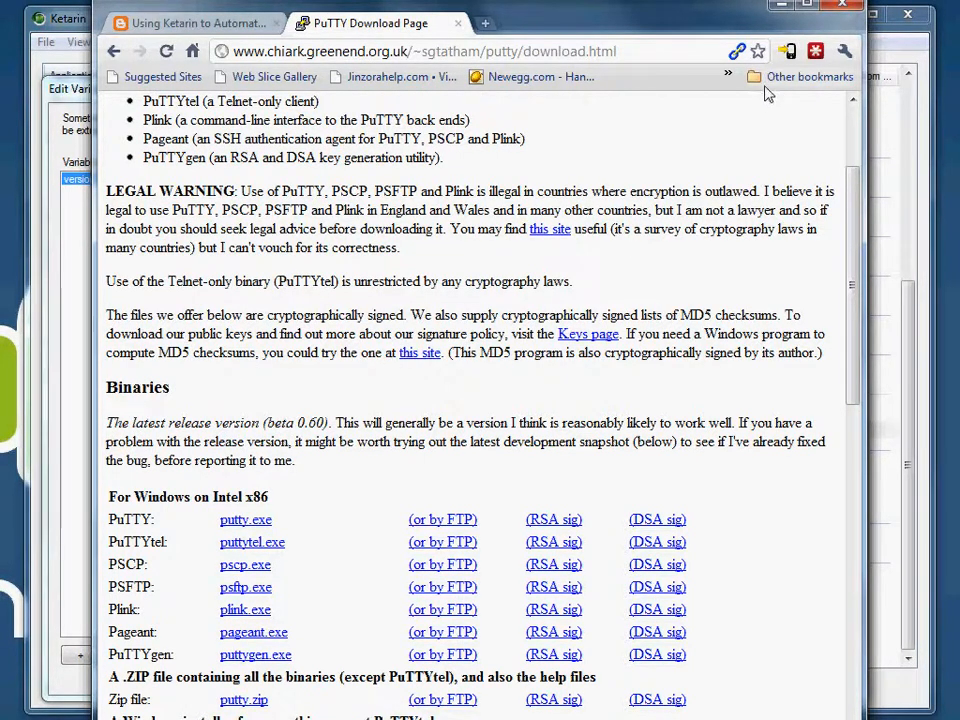
pyautogui.click(783, 6)
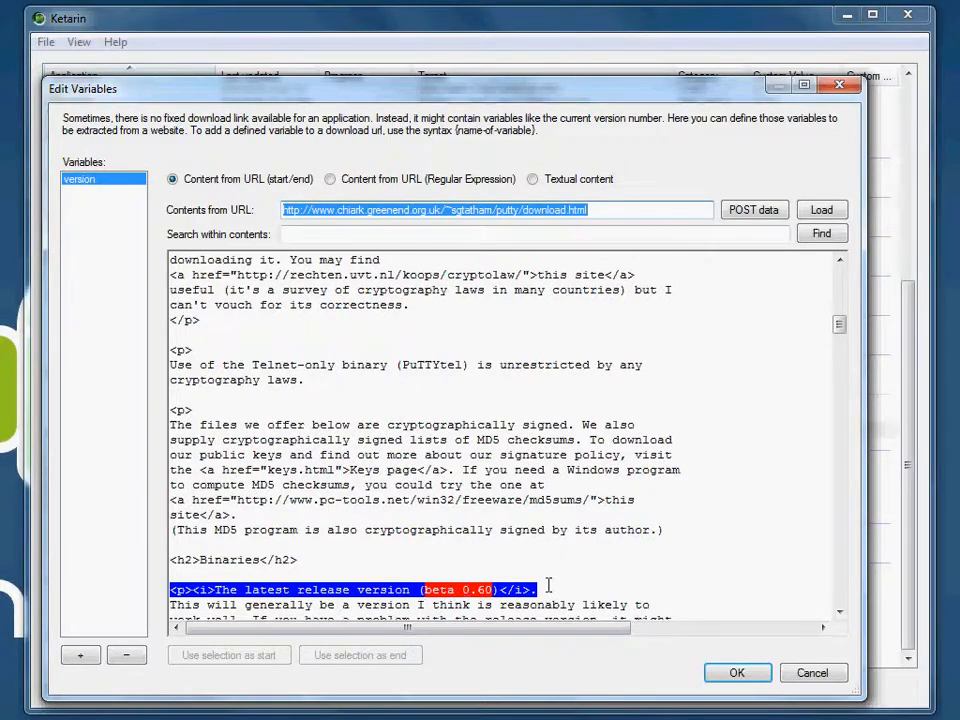
# Step: Highlight sample start text and "by its author" as sample end text in the loaded page source, and close the variables with OK
pyautogui.moveTo(429, 531); pyautogui.dragTo(289, 526)
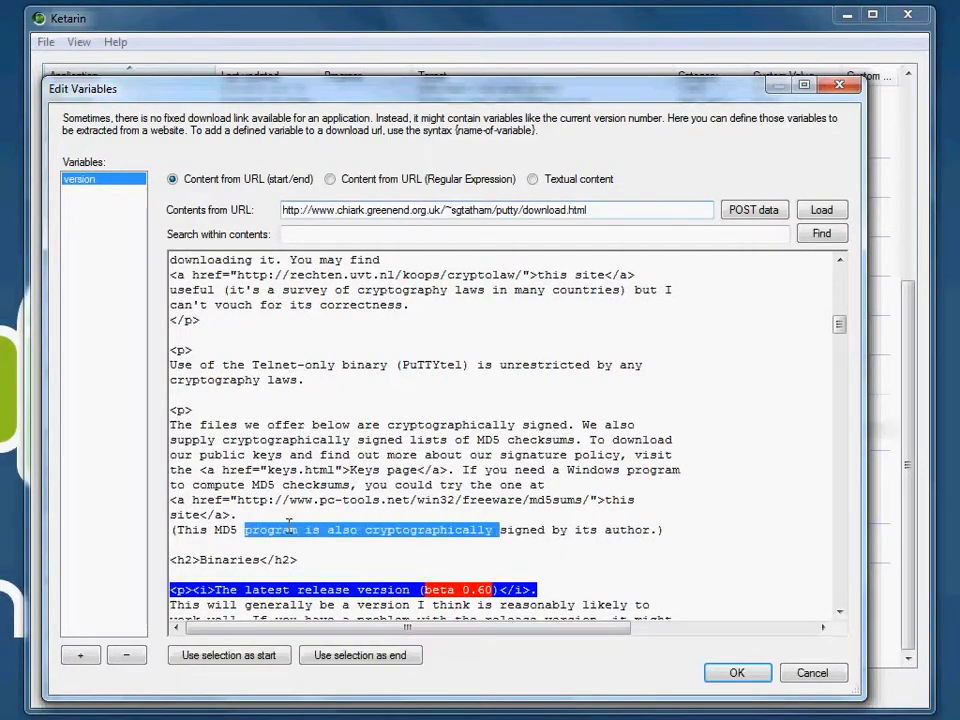
pyautogui.moveTo(553, 529); pyautogui.dragTo(650, 529)
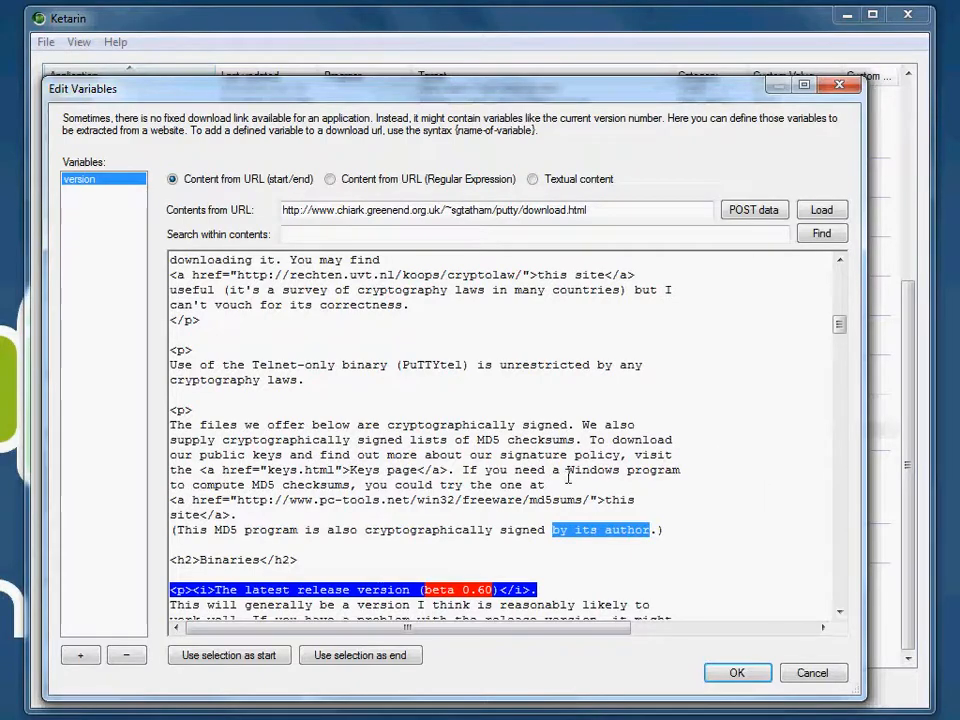
pyautogui.click(714, 674)
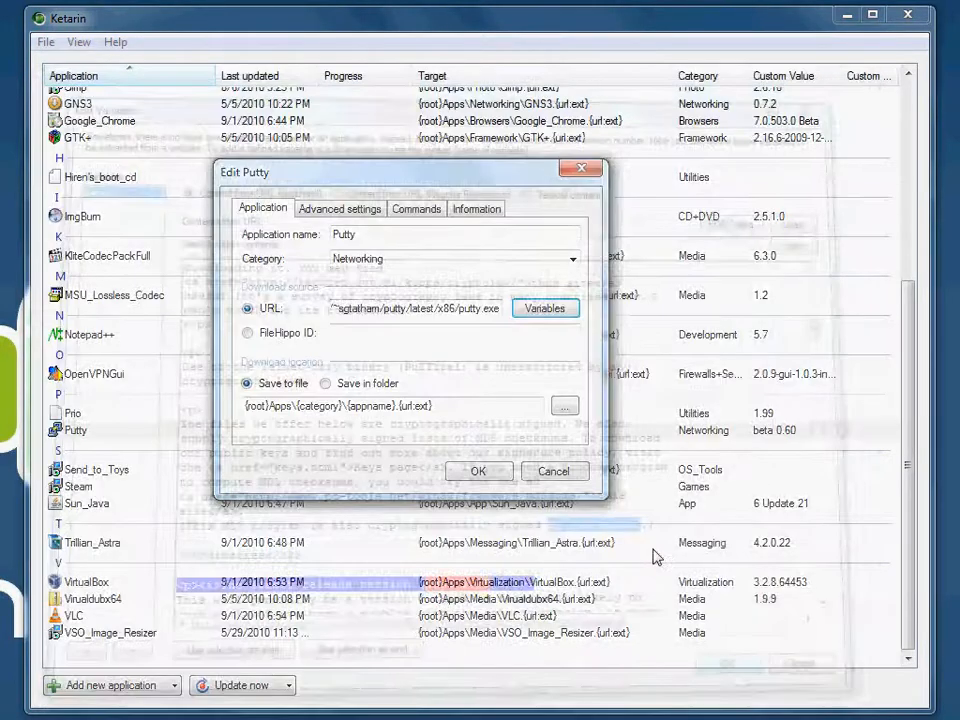
# Step: Highlight the "latest" part of Putty's download URL and cancel the settings
pyautogui.moveTo(410, 309); pyautogui.dragTo(578, 322)
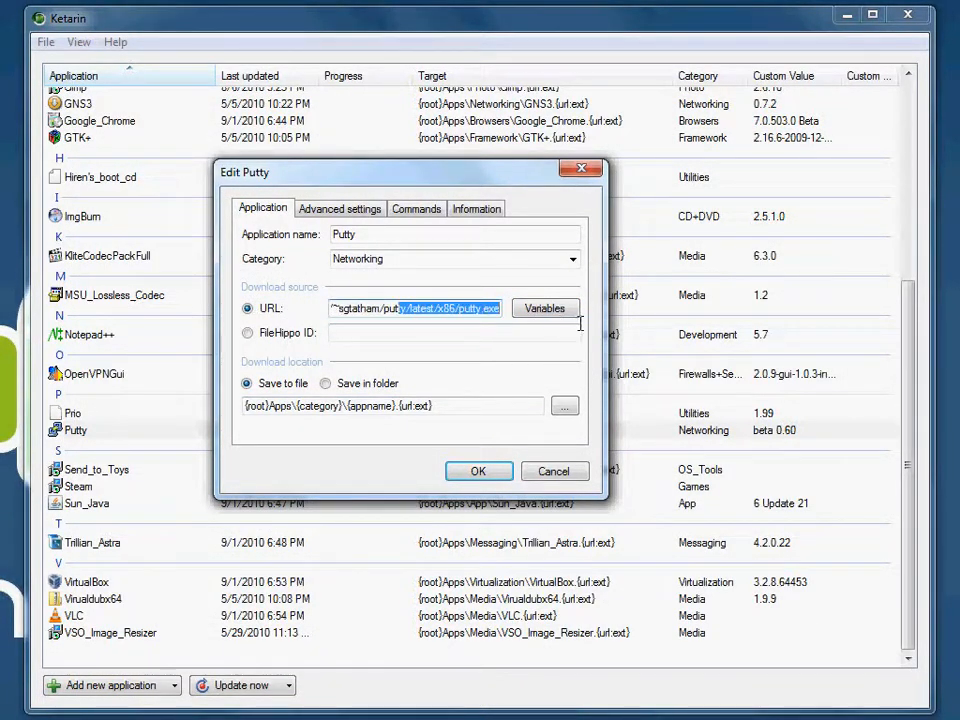
pyautogui.doubleClick(428, 309)
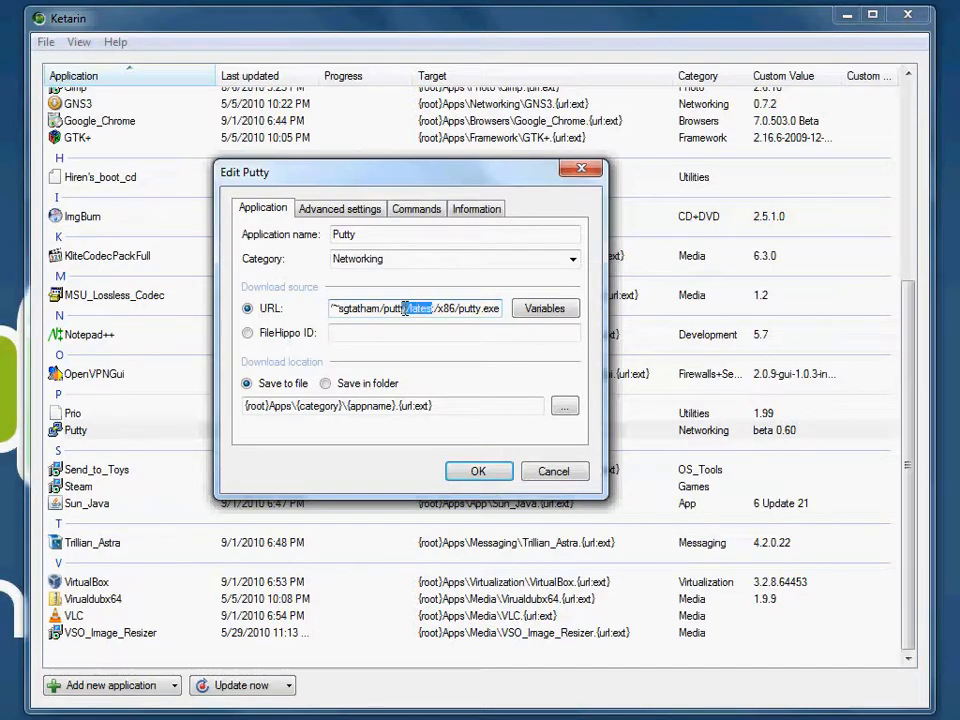
pyautogui.click(552, 472)
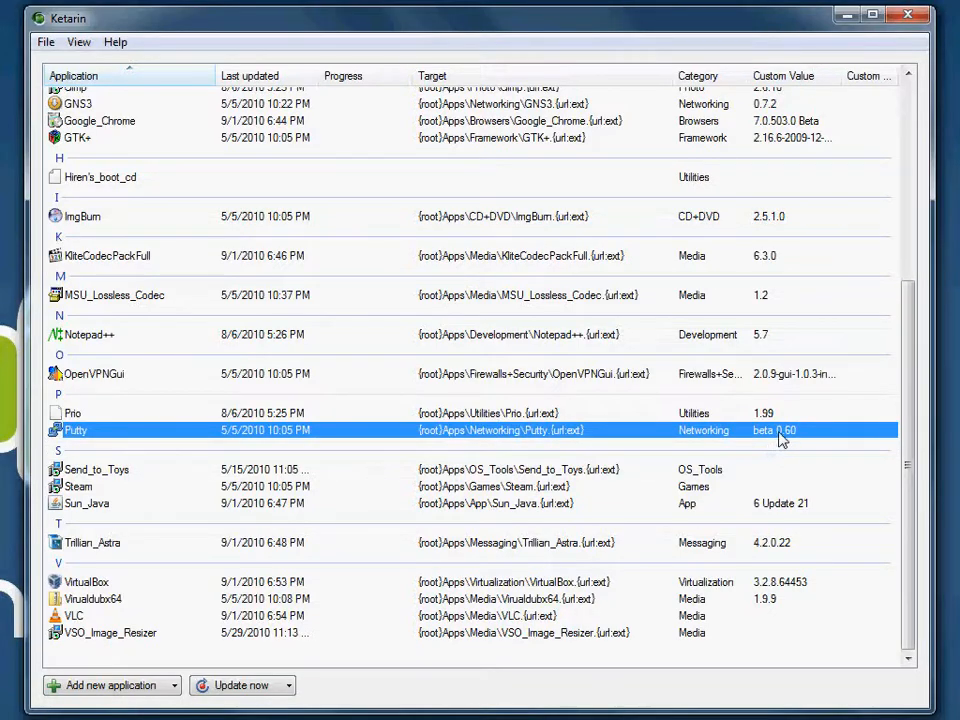
# Step: Open Putty's settings again and highlight the putty/latest/x86/putty.exe part of its download URL
pyautogui.rightClick(336, 434)
pyautogui.click(446, 578)
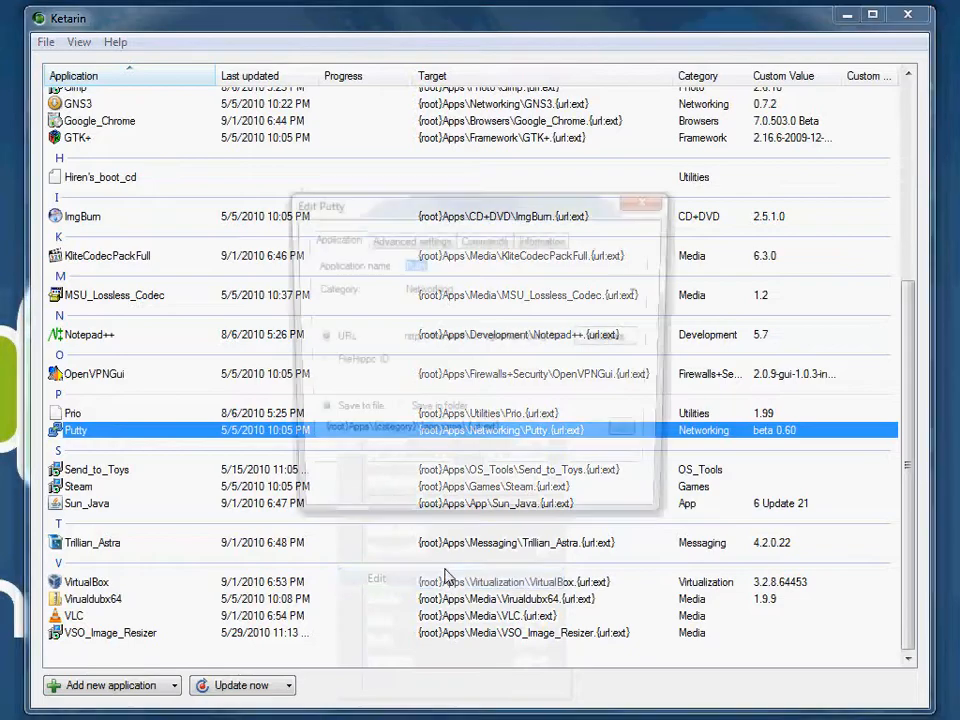
pyautogui.moveTo(492, 339); pyautogui.dragTo(640, 341)
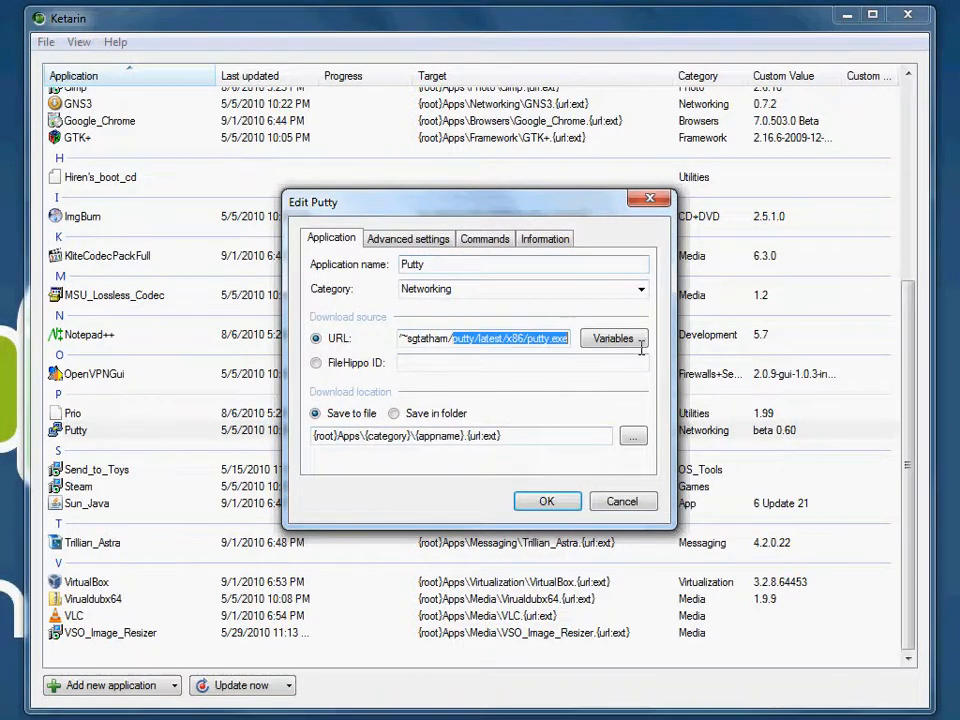
pyautogui.click(503, 340)
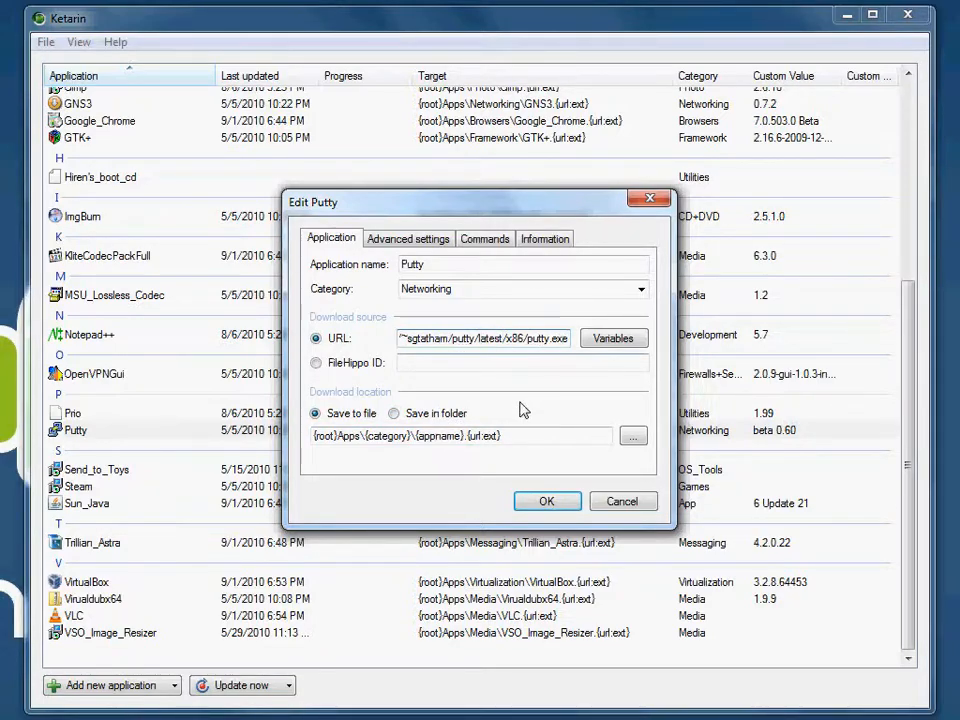
# Step: Review Putty's version variable, accept the variables and settings, and cancel the similar applications prompt
pyautogui.click(607, 340)
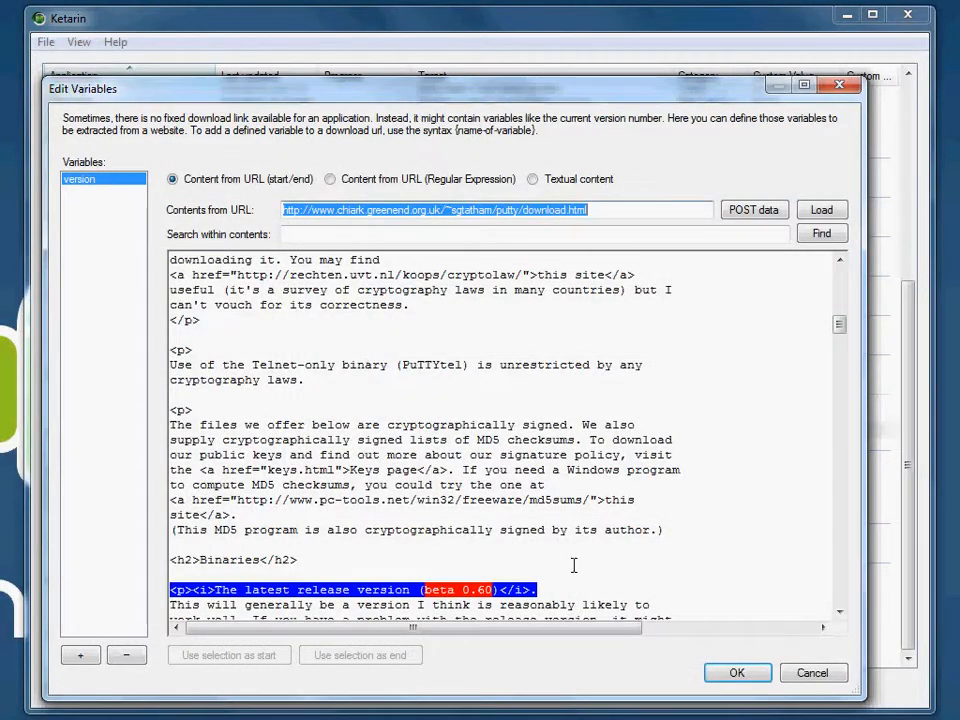
pyautogui.click(735, 672)
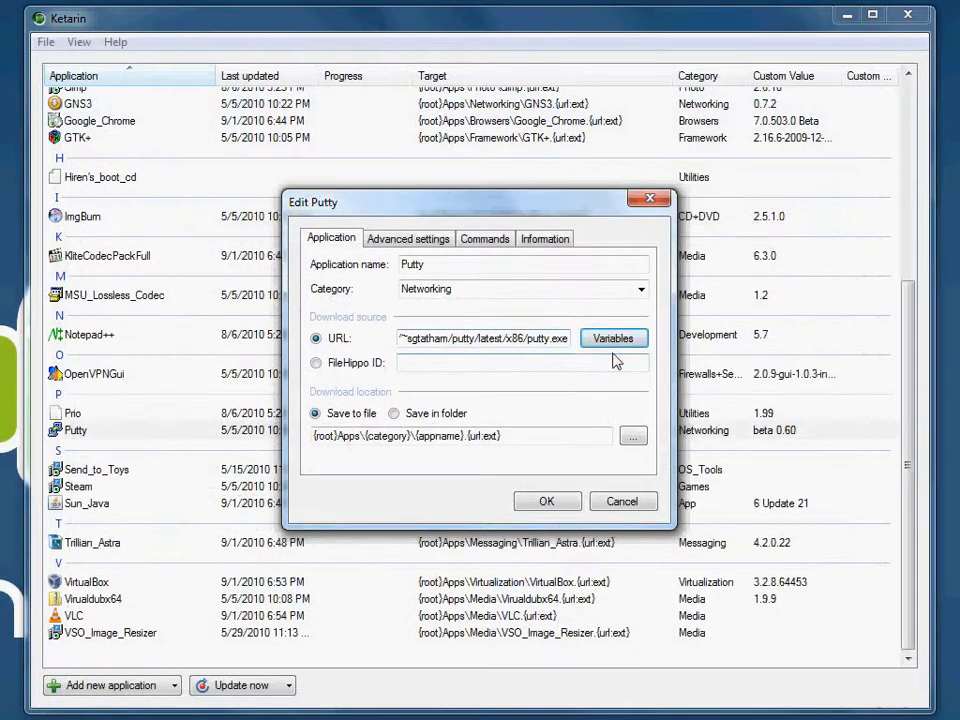
pyautogui.click(547, 502)
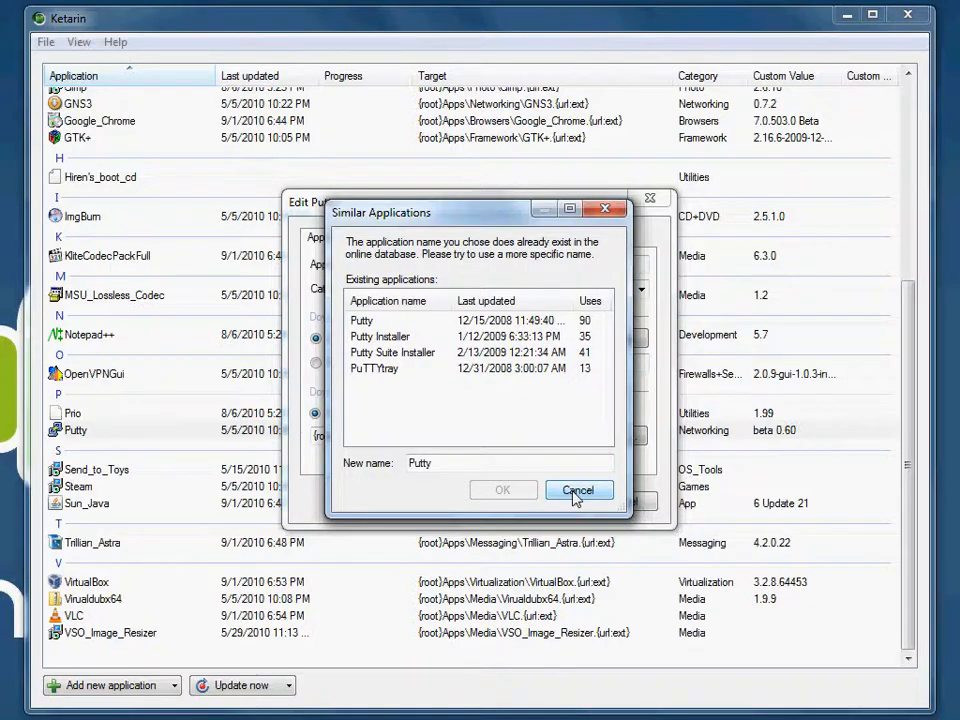
pyautogui.click(580, 492)
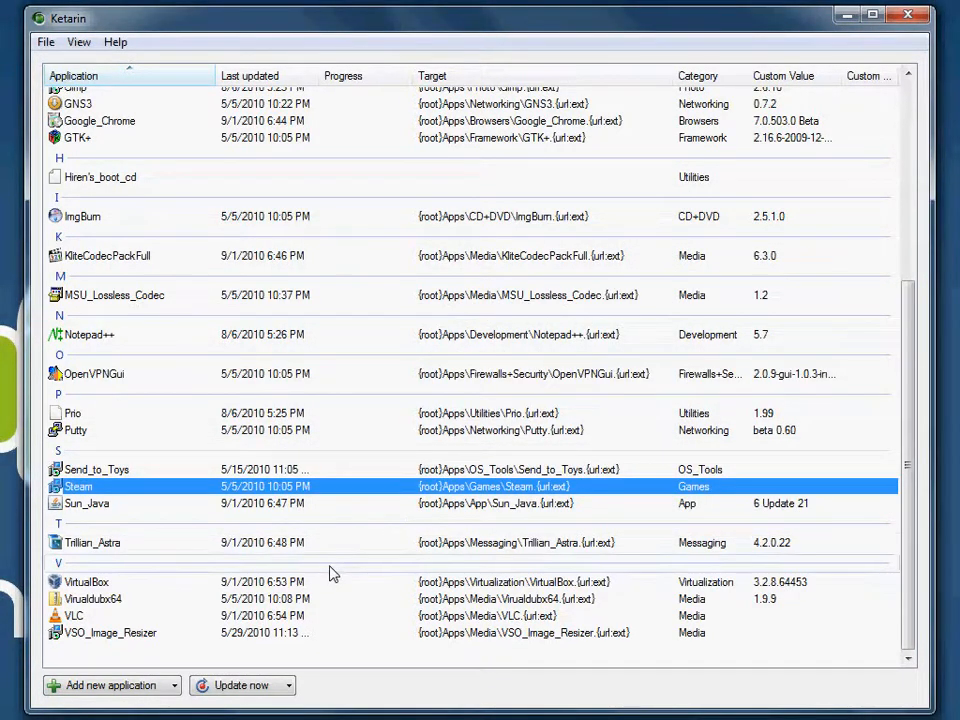
# Step: Open the settings of Notepad++ to check its download source, and cancel them
pyautogui.scroll(5, 296, 579)
pyautogui.scroll(-3, 300, 568)
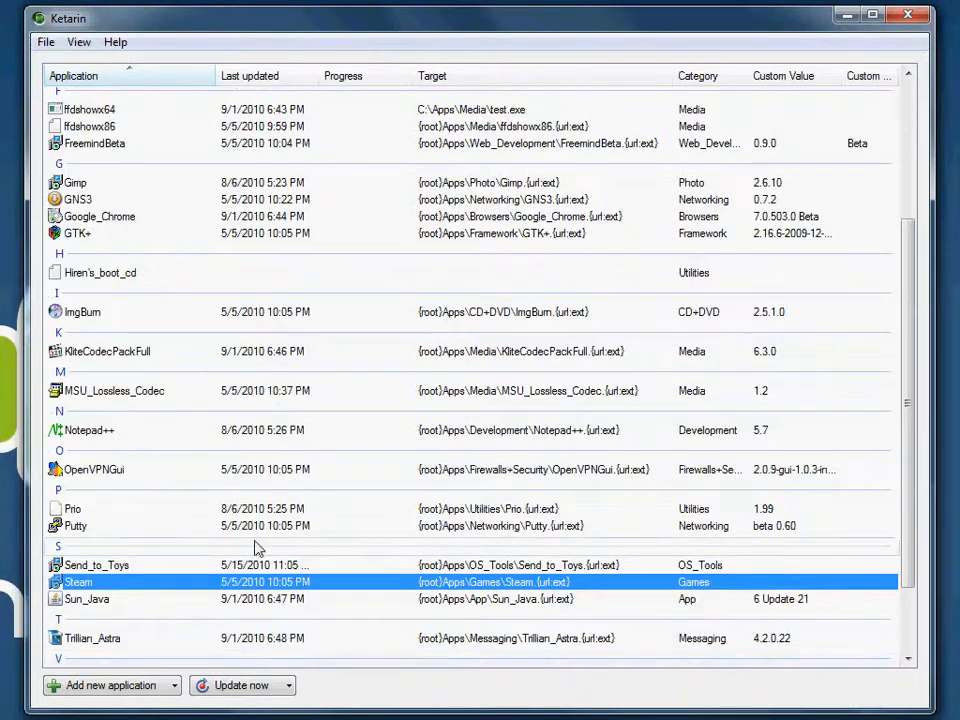
pyautogui.rightClick(86, 432)
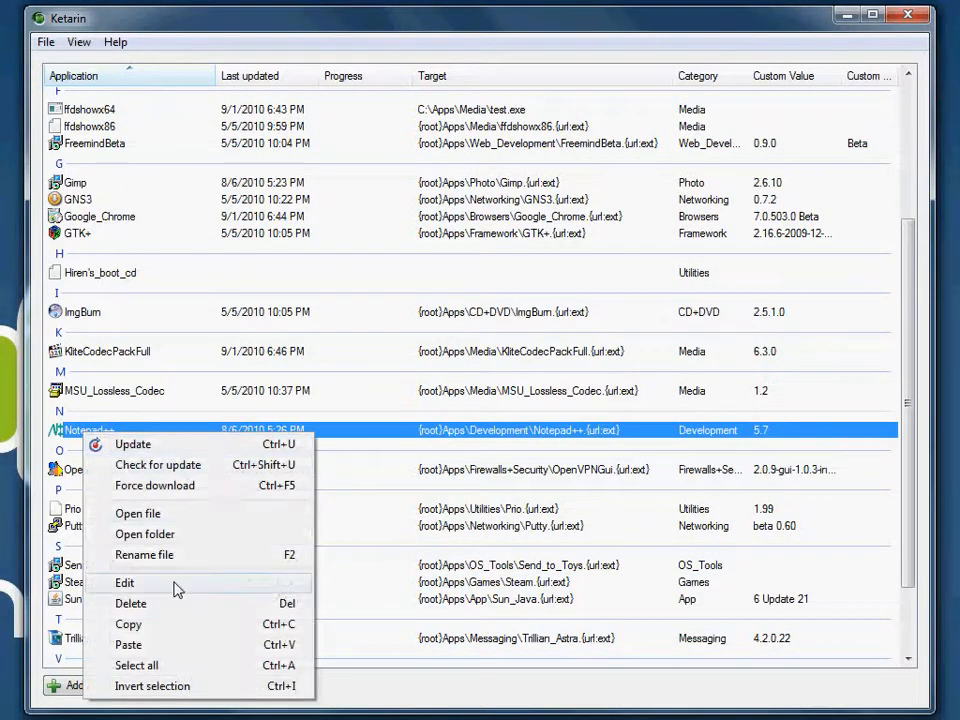
pyautogui.click(174, 586)
pyautogui.click(621, 501)
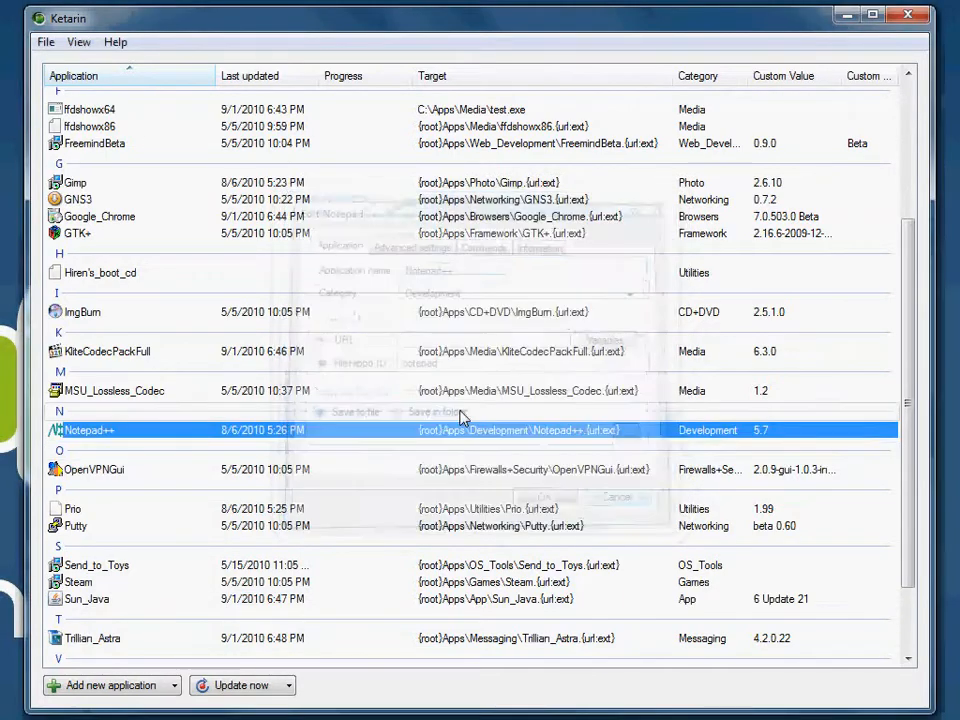
# Step: Open the settings of GNS3, inspect its full SourceForge download URL, and cancel them
pyautogui.scroll(4, 458, 416)
pyautogui.scroll(1, 452, 414)
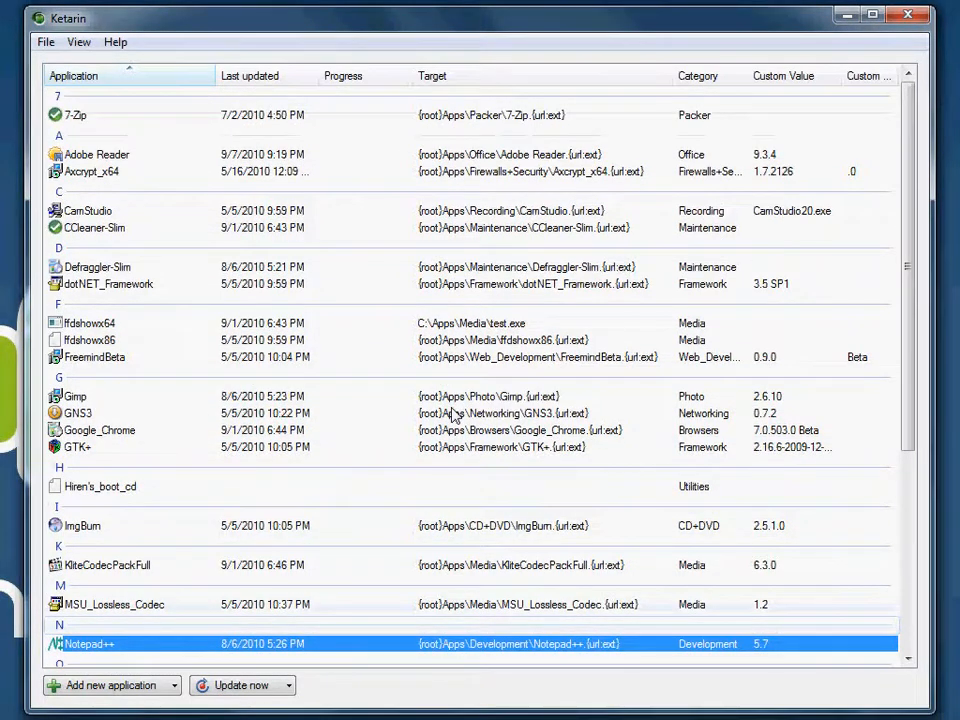
pyautogui.rightClick(76, 416)
pyautogui.click(196, 566)
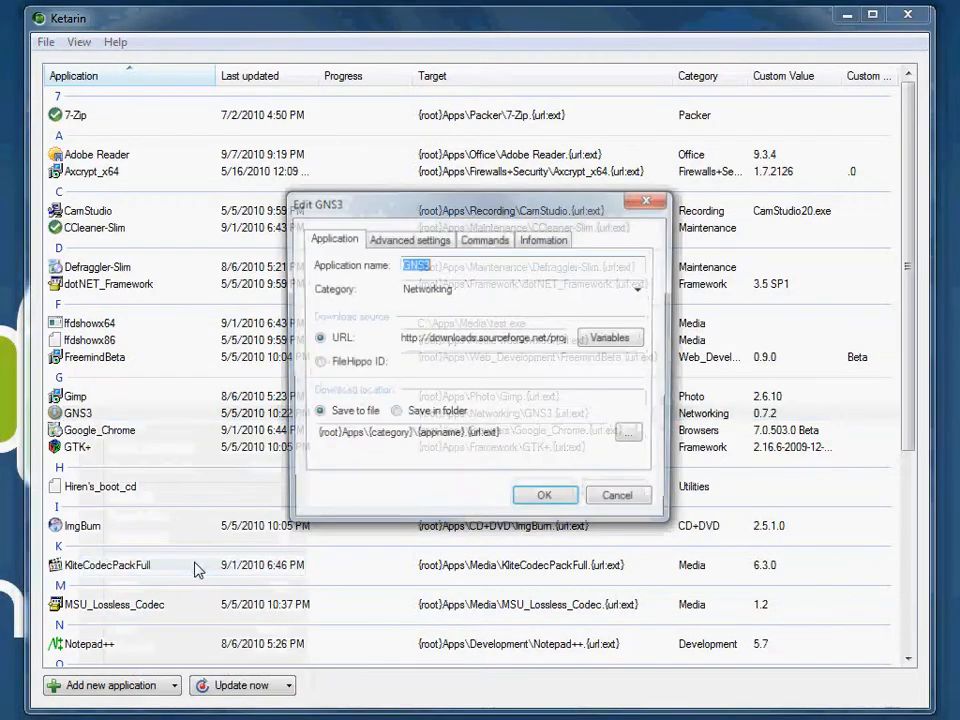
pyautogui.moveTo(455, 338); pyautogui.dragTo(497, 338)
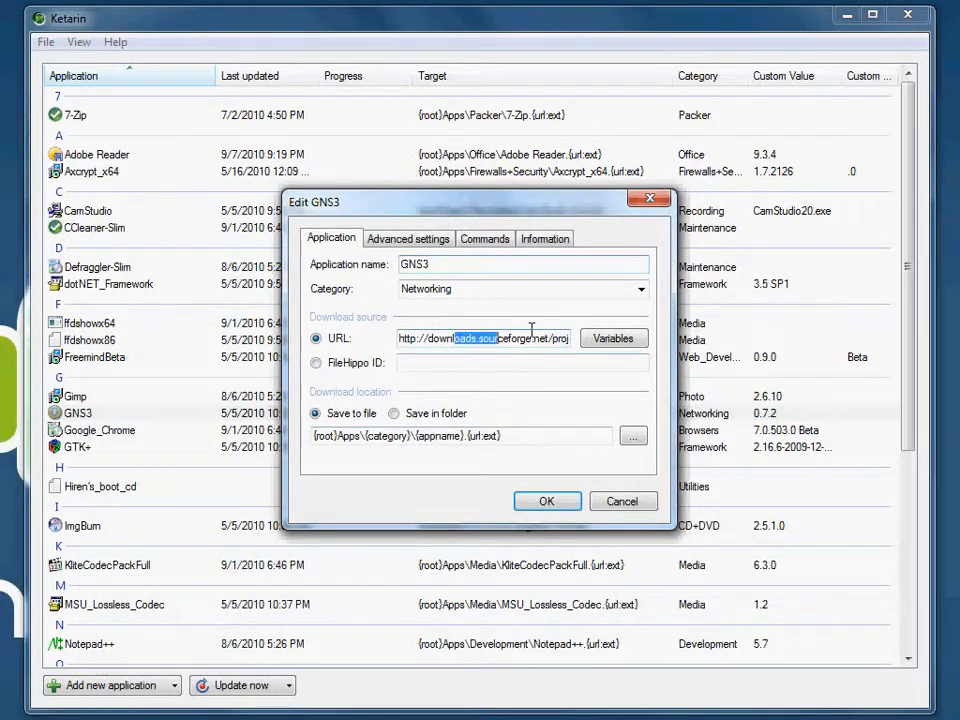
pyautogui.hotkey('ctrl', 'a')
pyautogui.click(478, 338)
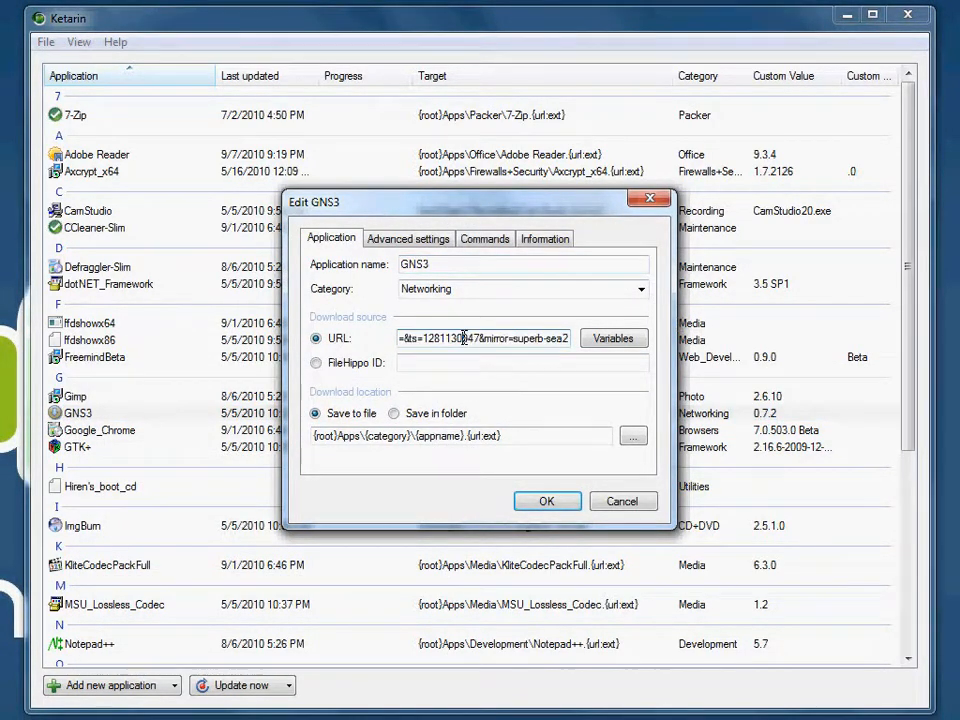
pyautogui.click(617, 500)
# Step: Try to update GNS3 and close the error report
pyautogui.rightClick(115, 415)
pyautogui.click(150, 425)
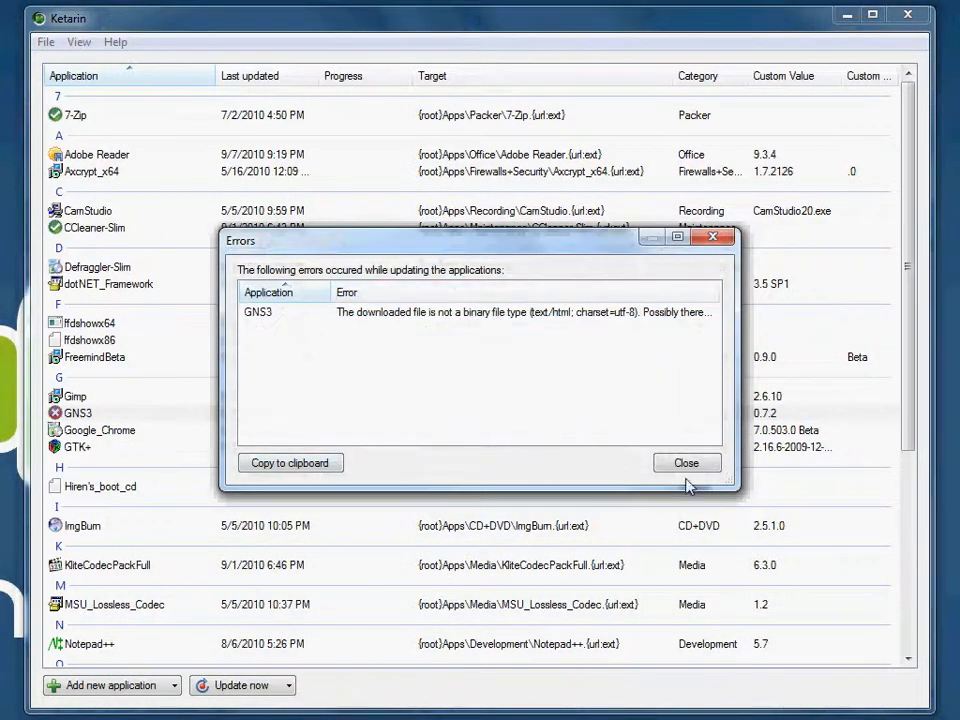
pyautogui.press('Escape')
# Step: Open GNS3's variables, look through the page source loaded for the version variable, and cancel the variables
pyautogui.rightClick(232, 417)
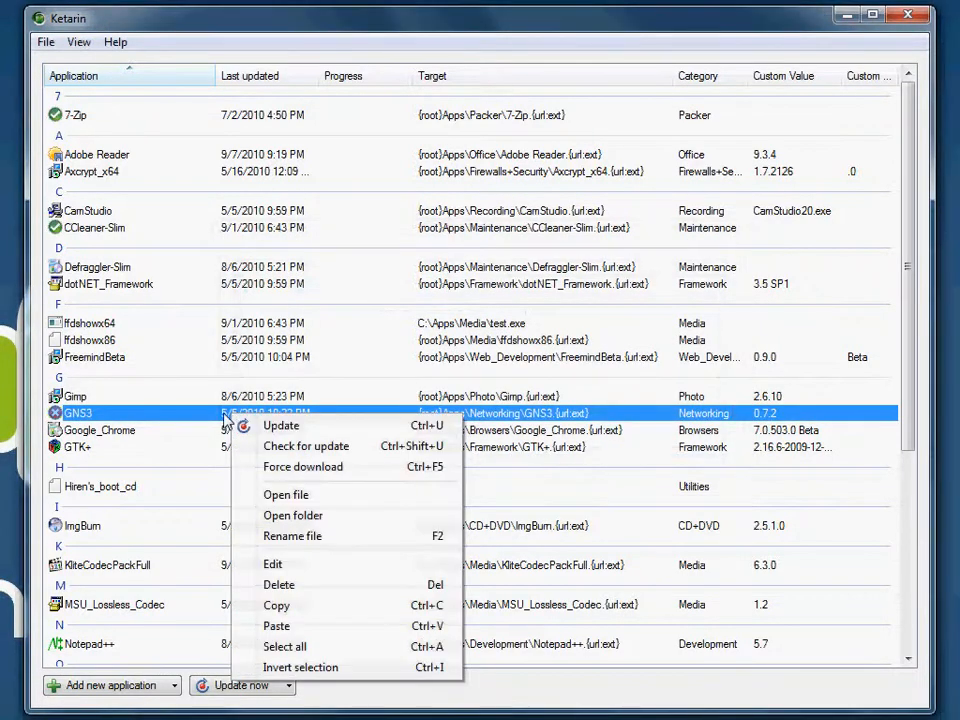
pyautogui.click(332, 566)
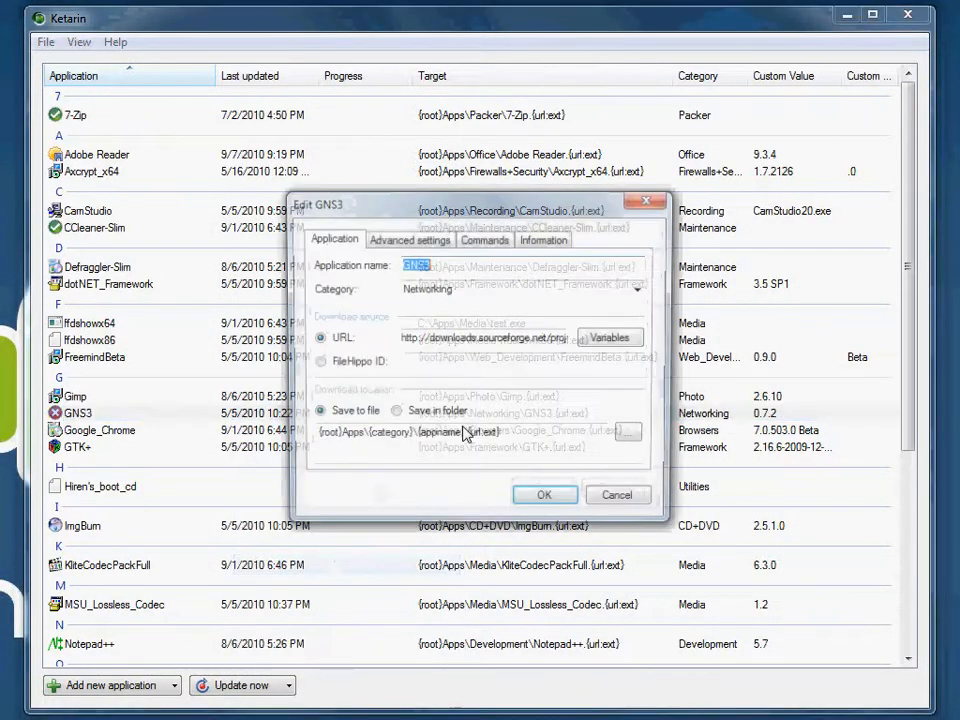
pyautogui.click(608, 340)
pyautogui.click(79, 180)
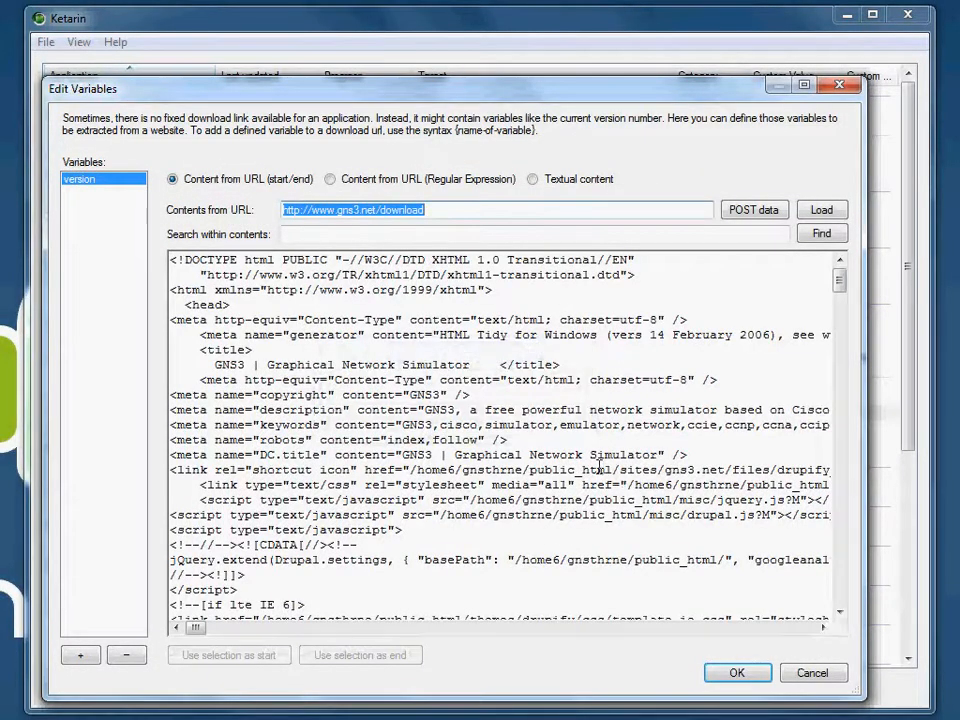
pyautogui.click(612, 437)
pyautogui.scroll(-20, 612, 437)
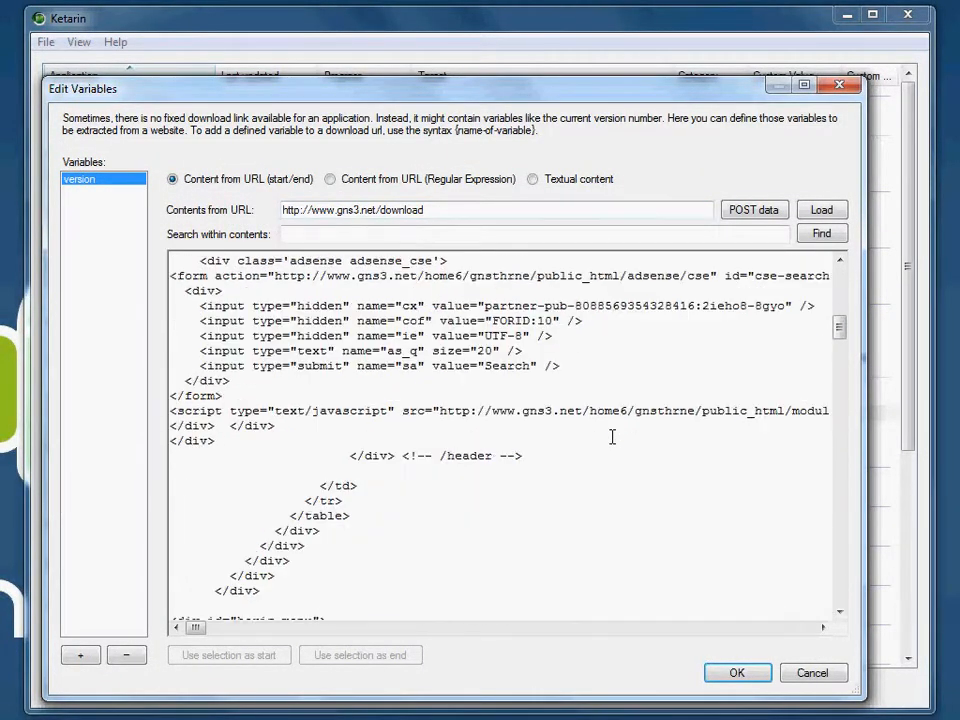
pyautogui.scroll(20, 612, 437)
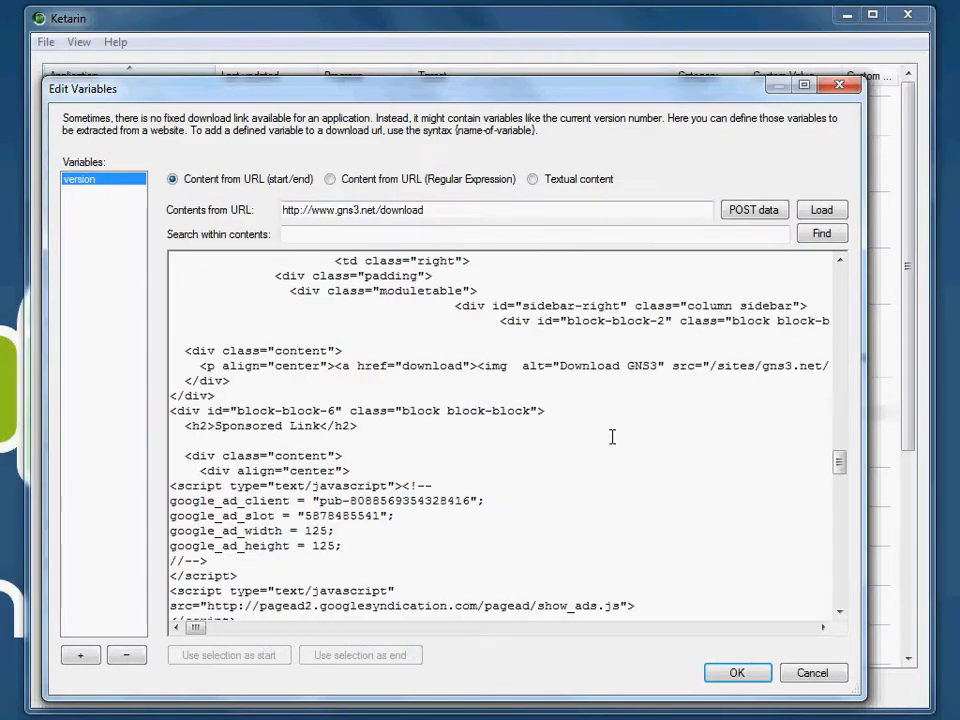
pyautogui.click(80, 185)
pyautogui.click(80, 185)
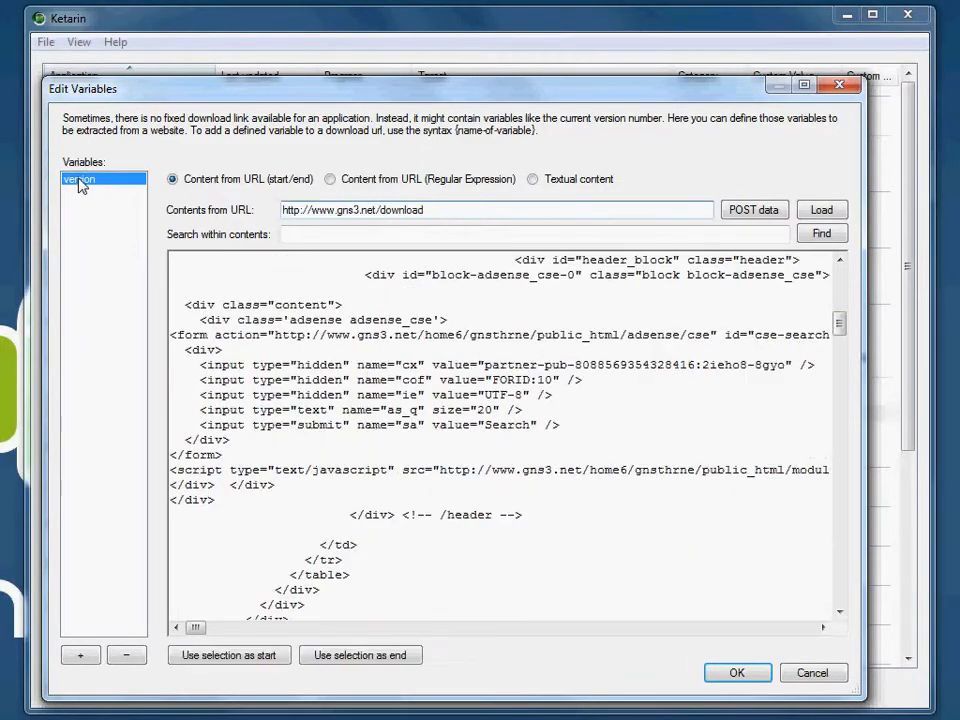
pyautogui.click(815, 673)
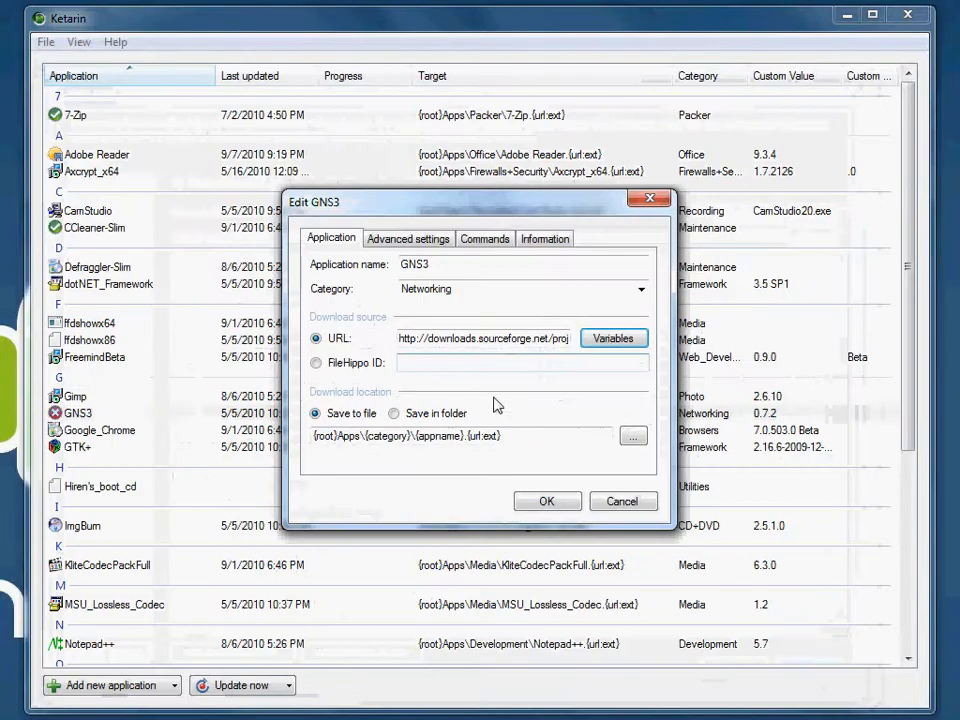
# Step: Replace GNS3-0.7.2 in the file name part of GNS3's download URL with {version}
pyautogui.moveTo(461, 338)
pyautogui.mouseDown()
pyautogui.moveTo(540, 341)
pyautogui.moveTo(477, 340)
pyautogui.mouseUp()
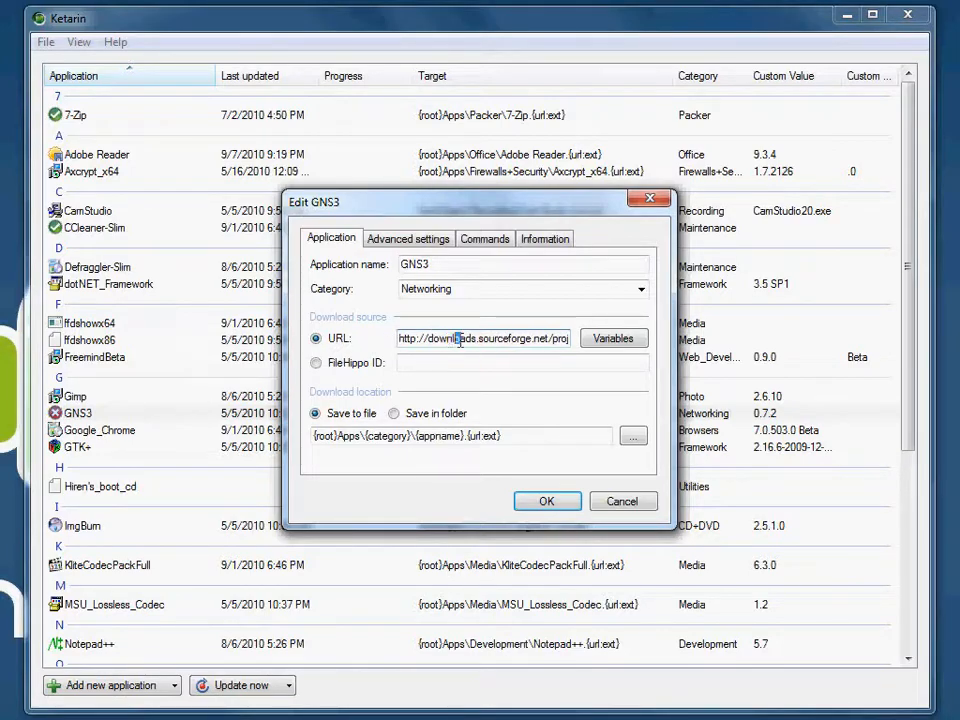
pyautogui.click(491, 344)
pyautogui.press('Right')
pyautogui.press('Right')
pyautogui.press('Right')
pyautogui.press('Right')
pyautogui.press('Right')
pyautogui.press('Right')
pyautogui.press('Right')
pyautogui.press('Right')
pyautogui.press('Right')
pyautogui.press('Right')
pyautogui.press('Right')
pyautogui.press('Right')
pyautogui.press('Right')
pyautogui.press('Right')
pyautogui.press('Right')
pyautogui.press('Right')
pyautogui.press('Right')
pyautogui.press('Right')
pyautogui.press('Right')
pyautogui.press('Right')
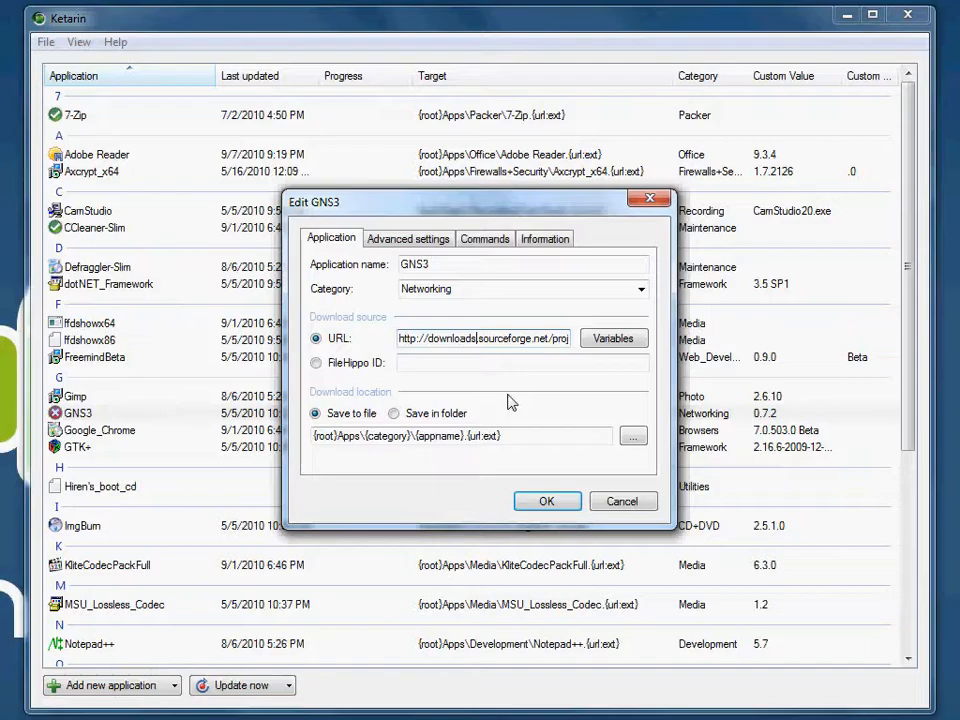
pyautogui.press('Right')
pyautogui.press('Right')
pyautogui.press('Right')
pyautogui.press('Right')
pyautogui.press('Right')
pyautogui.press('Right')
pyautogui.press('Right')
pyautogui.press('Right')
pyautogui.press('Right')
pyautogui.press('Right')
pyautogui.press('Right')
pyautogui.press('Right')
pyautogui.press('Right')
pyautogui.press('Right')
pyautogui.press('Right')
pyautogui.press('Right')
pyautogui.press('Right')
pyautogui.press('Right')
pyautogui.press('Right')
pyautogui.press('Right')
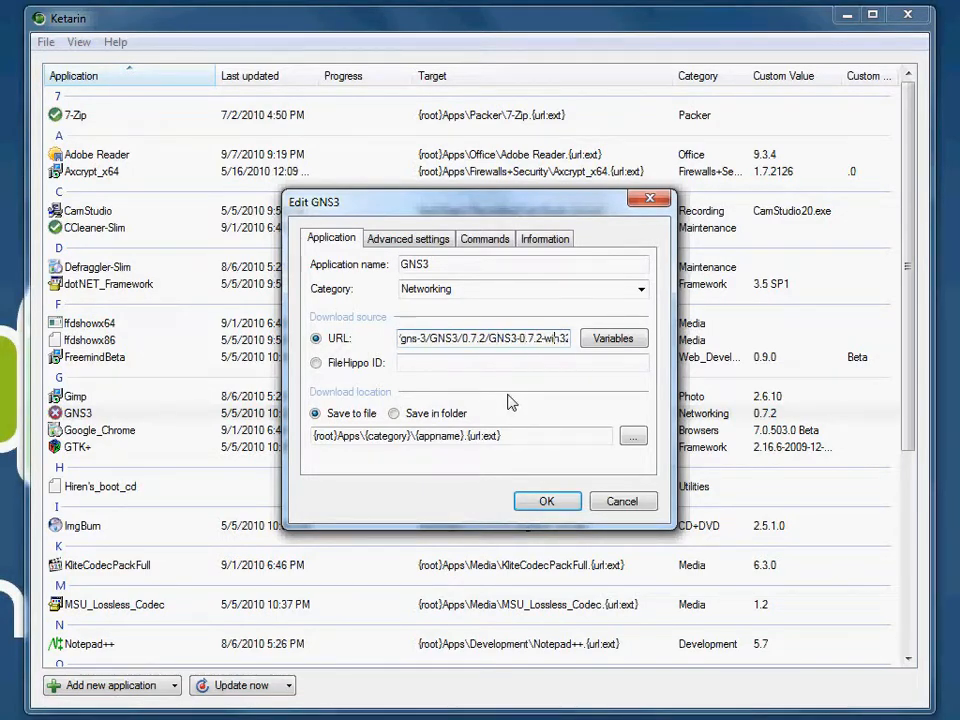
pyautogui.press('Right')
pyautogui.press('Right')
pyautogui.press('Right')
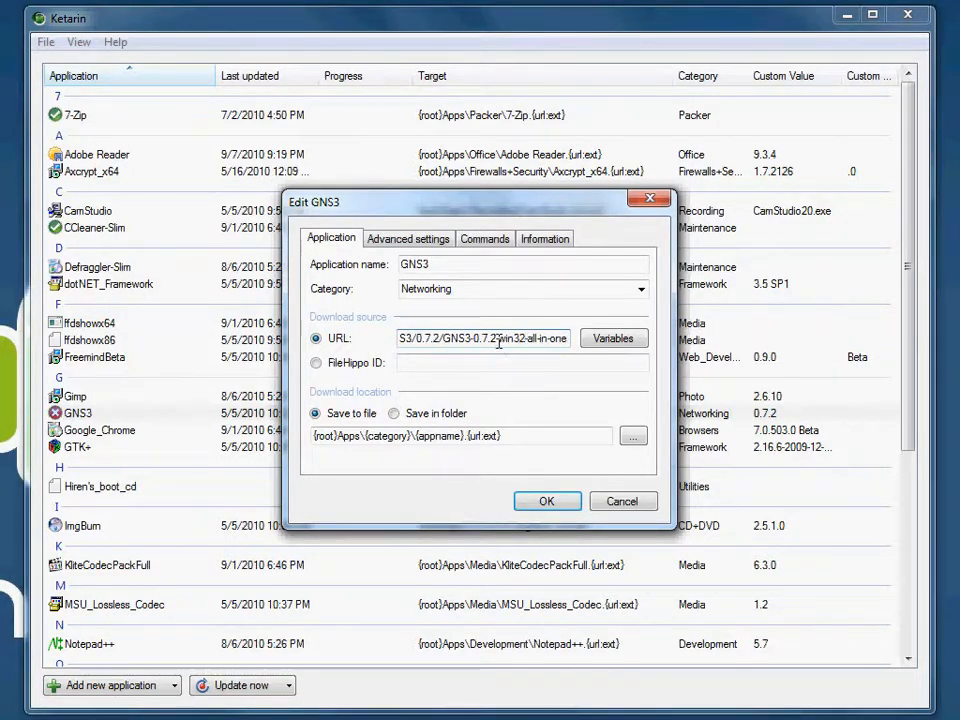
pyautogui.moveTo(475, 340); pyautogui.dragTo(443, 340)
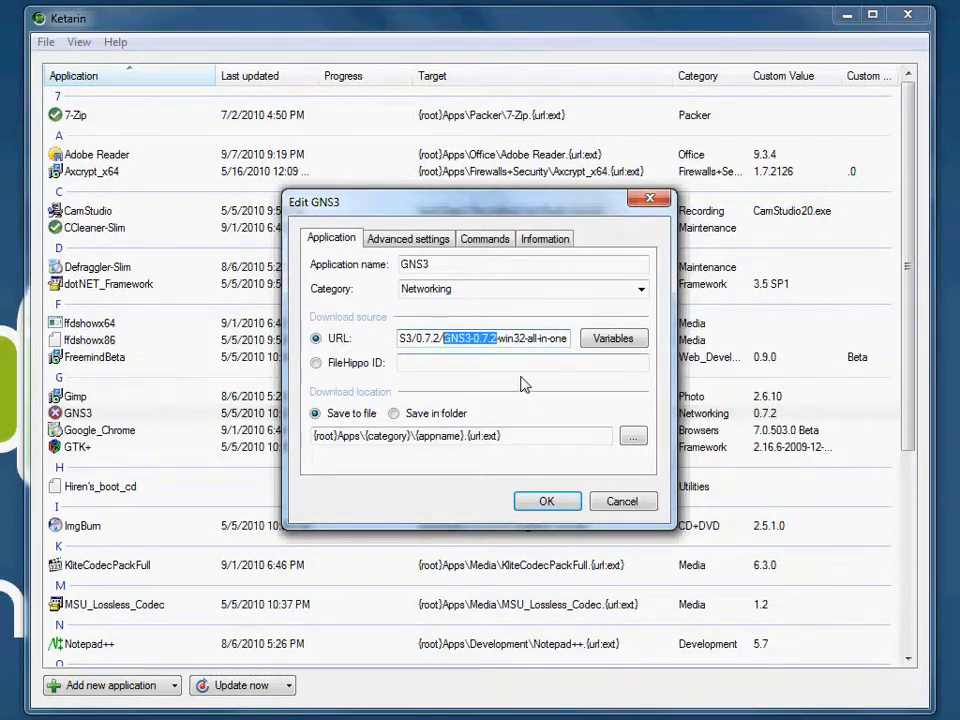
pyautogui.write('{version')
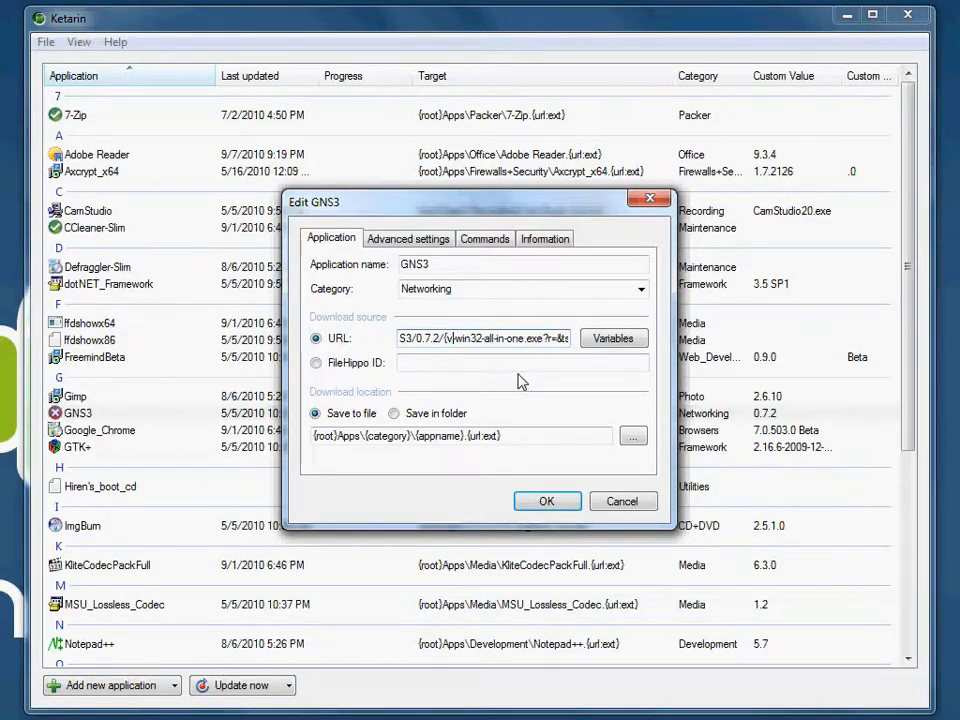
pyautogui.write('}')
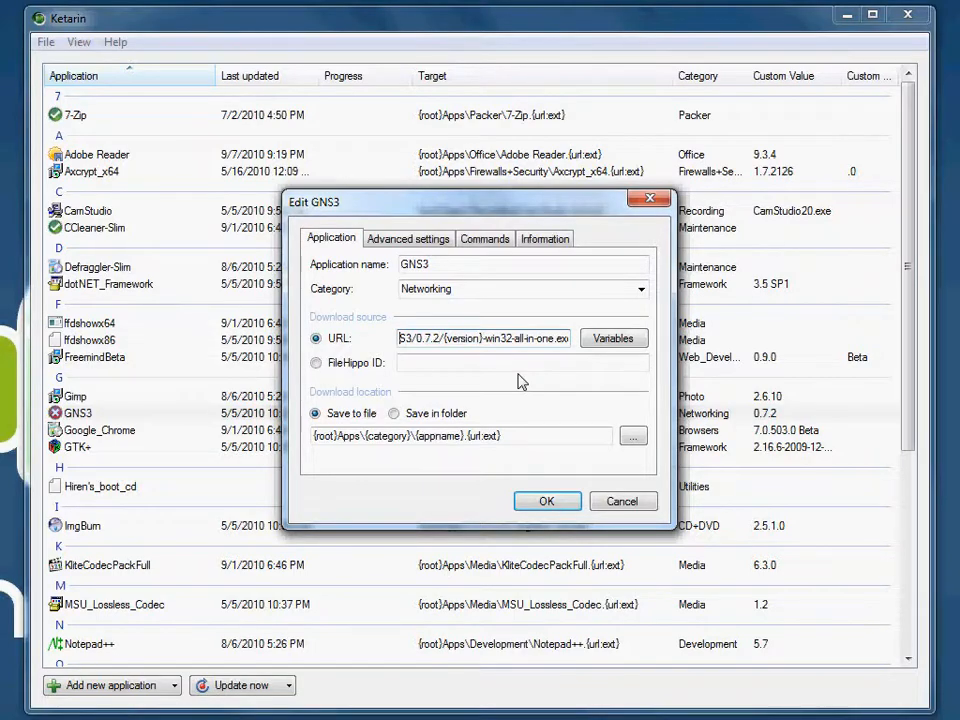
# Step: Delete the 0.7.2 folder name that precedes /{version} in GNS3's download URL
pyautogui.press('Left')
pyautogui.press('Left')
pyautogui.press('Right')
pyautogui.press('Right')
pyautogui.press('Right')
pyautogui.press('Right')
pyautogui.press('Right')
pyautogui.press('Right')
pyautogui.press('Right')
pyautogui.press('Right')
pyautogui.press('Right')
pyautogui.press('Right')
pyautogui.press('Right')
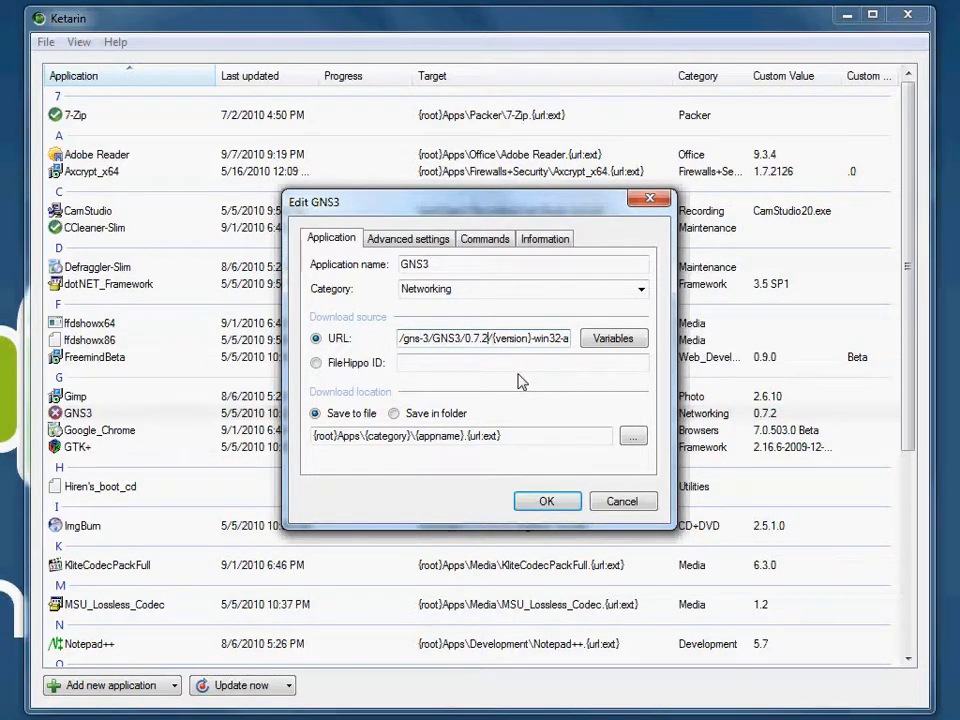
pyautogui.press('BackSpace')
pyautogui.press('BackSpace')
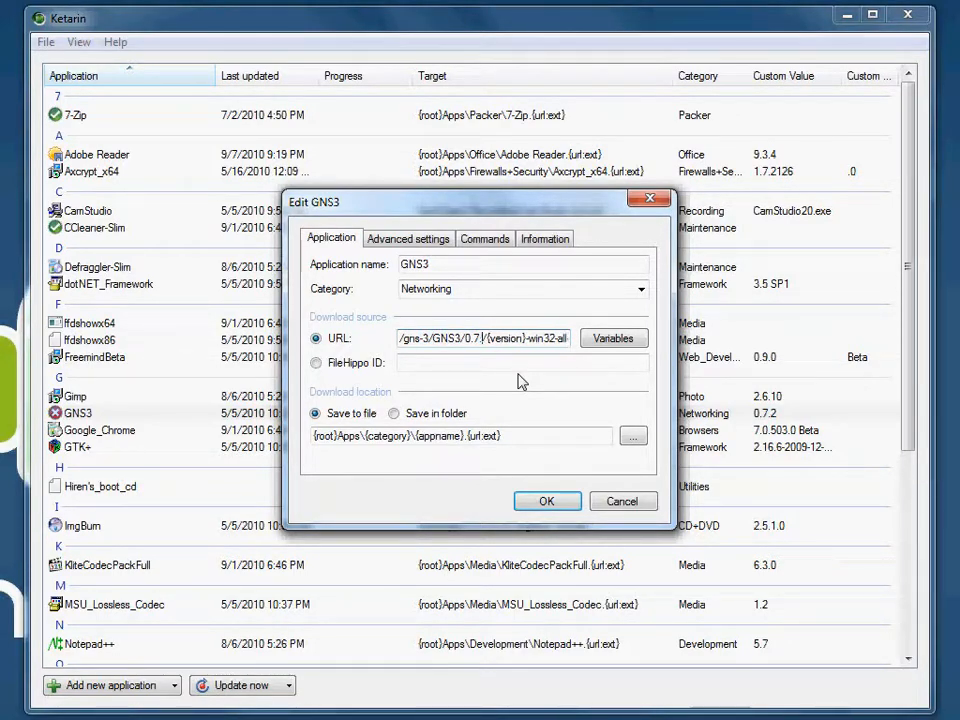
pyautogui.press('BackSpace')
pyautogui.press('BackSpace')
pyautogui.press('BackSpace')
pyautogui.press('BackSpace')
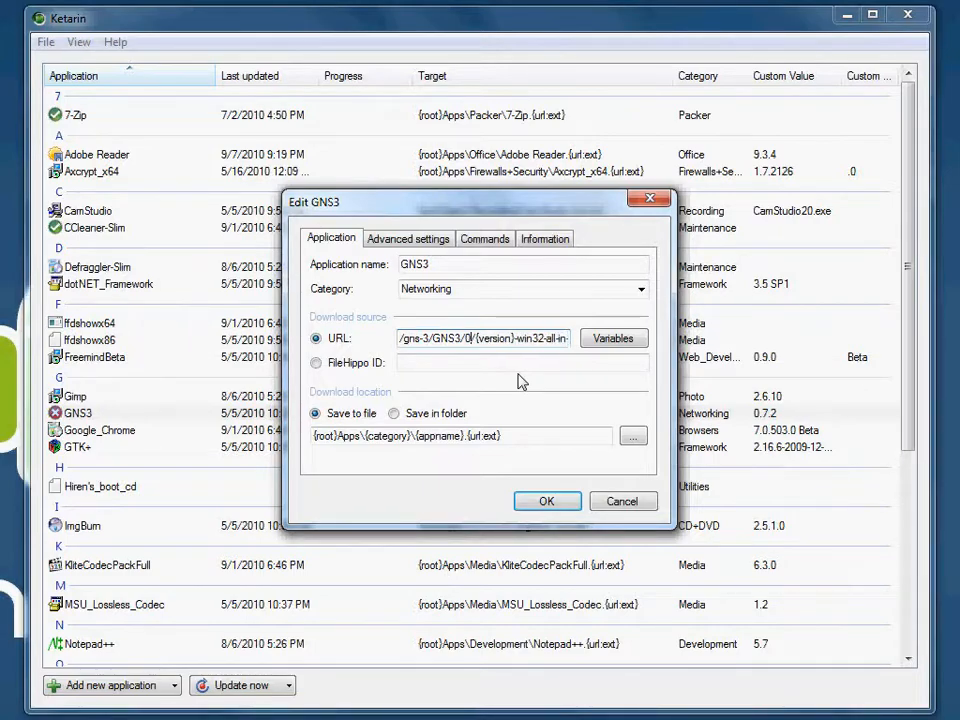
# Step: Insert {version:replace:.:_ as the folder name before /{version} in GNS3's download URL
pyautogui.write('{')
pyautogui.write('version:re')
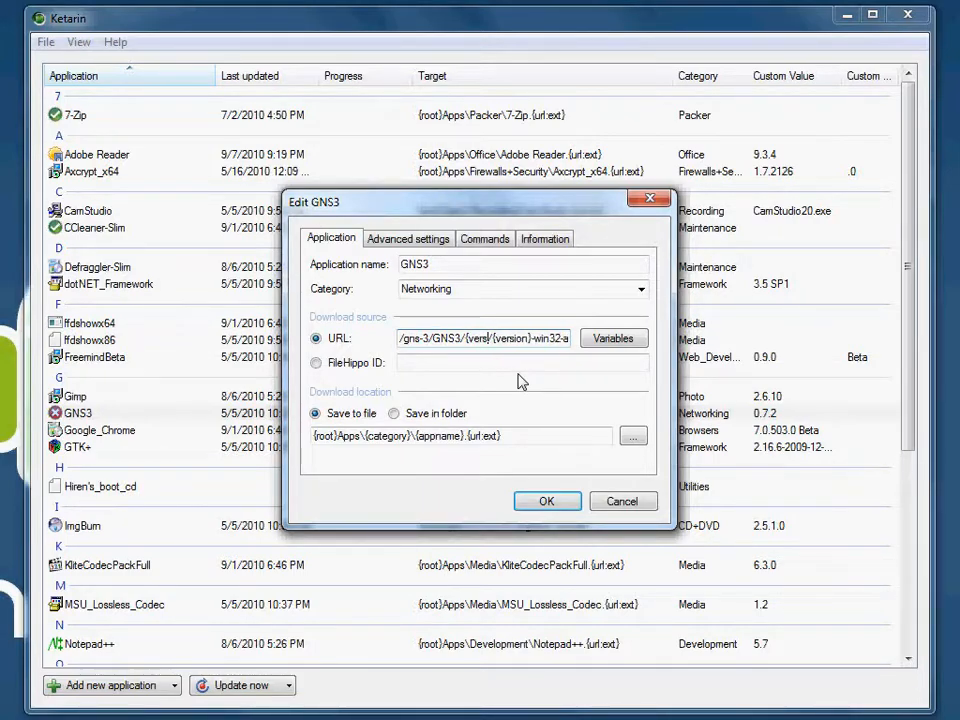
pyautogui.write('place:')
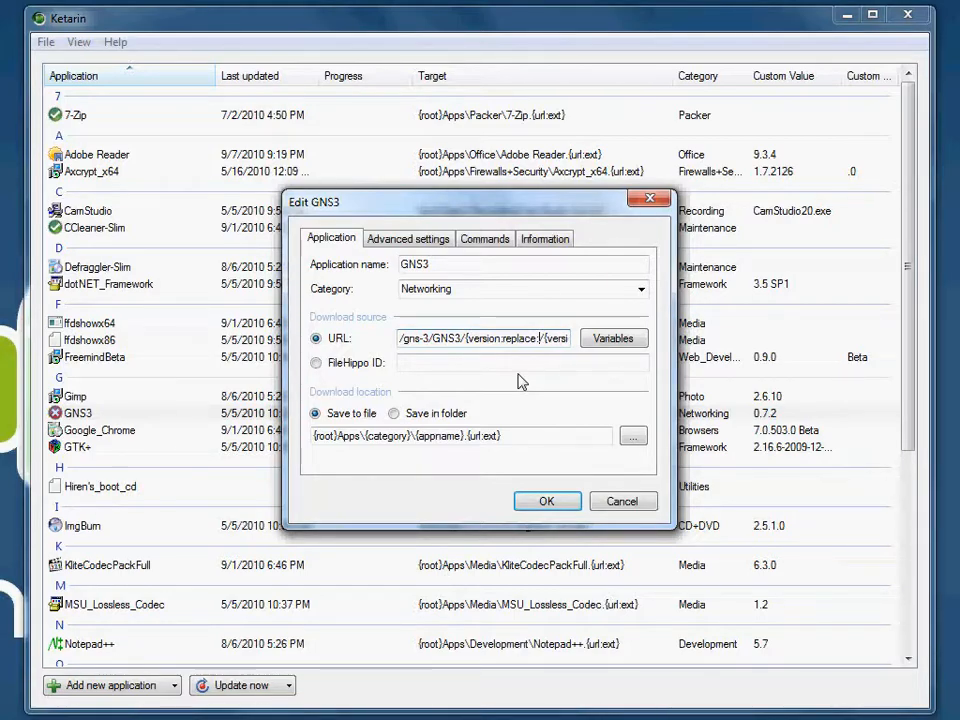
pyautogui.write('_')
pyautogui.press('BackSpace')
pyautogui.write('.:_')
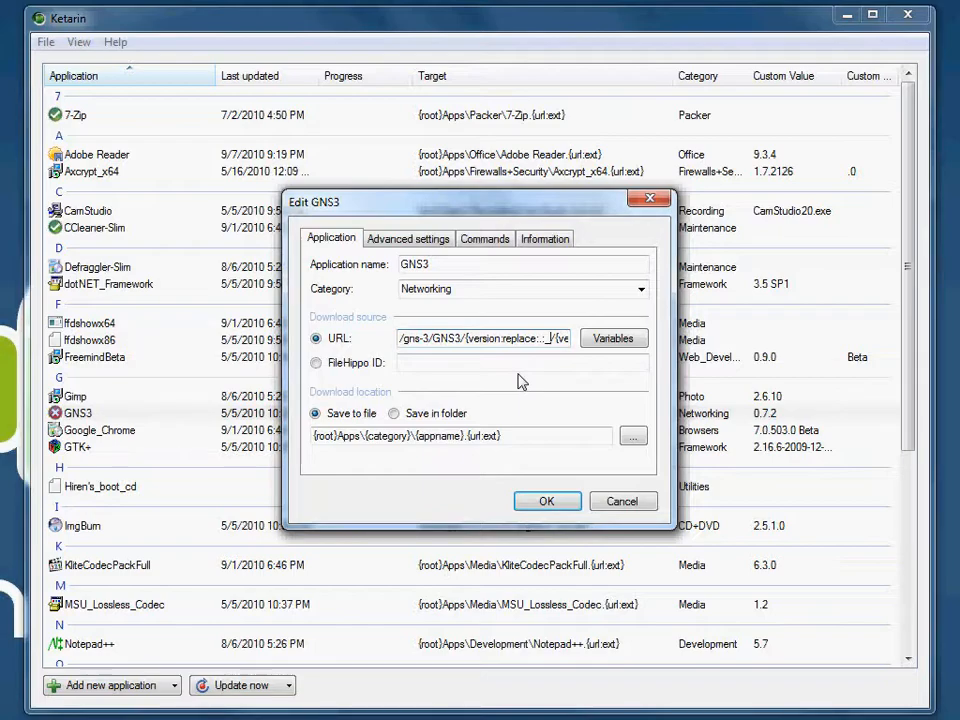
# Step: Remove the unfinished replace function from GNS3's download URL and discard the application edits
pyautogui.press('BackSpace')
pyautogui.press('BackSpace')
pyautogui.press('BackSpace')
pyautogui.press('BackSpace')
pyautogui.press('BackSpace')
pyautogui.press('BackSpace')
pyautogui.press('BackSpace')
pyautogui.press('BackSpace')
pyautogui.press('BackSpace')
pyautogui.press('BackSpace')
pyautogui.press('BackSpace')
pyautogui.press('BackSpace')
pyautogui.press('BackSpace')
pyautogui.press('BackSpace')
pyautogui.press('BackSpace')
pyautogui.press('BackSpace')
pyautogui.press('BackSpace')
pyautogui.press('BackSpace')
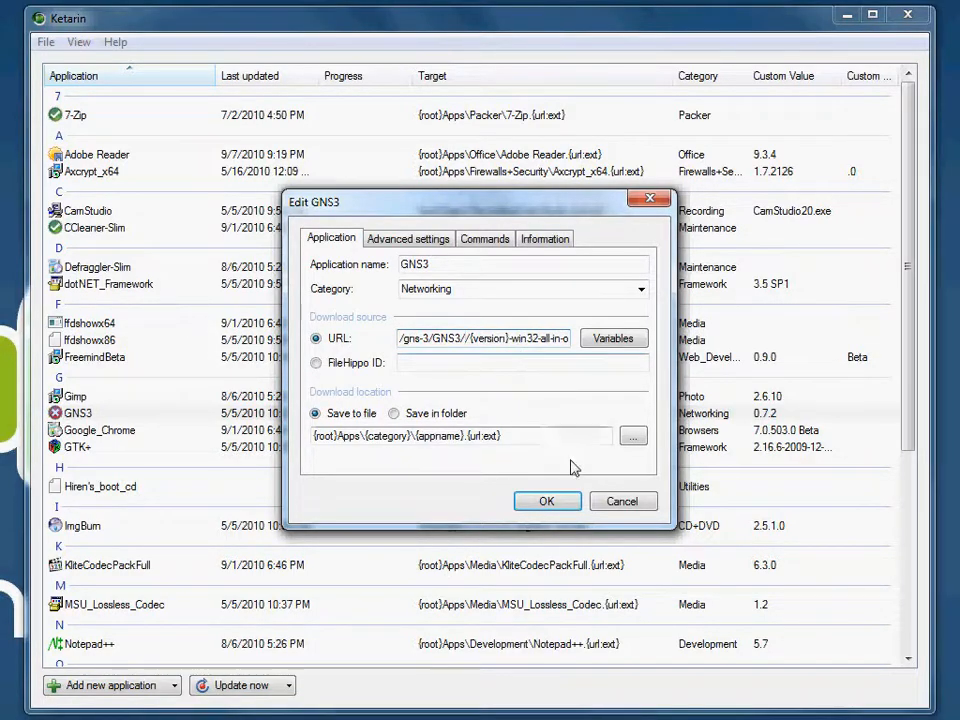
pyautogui.click(624, 503)
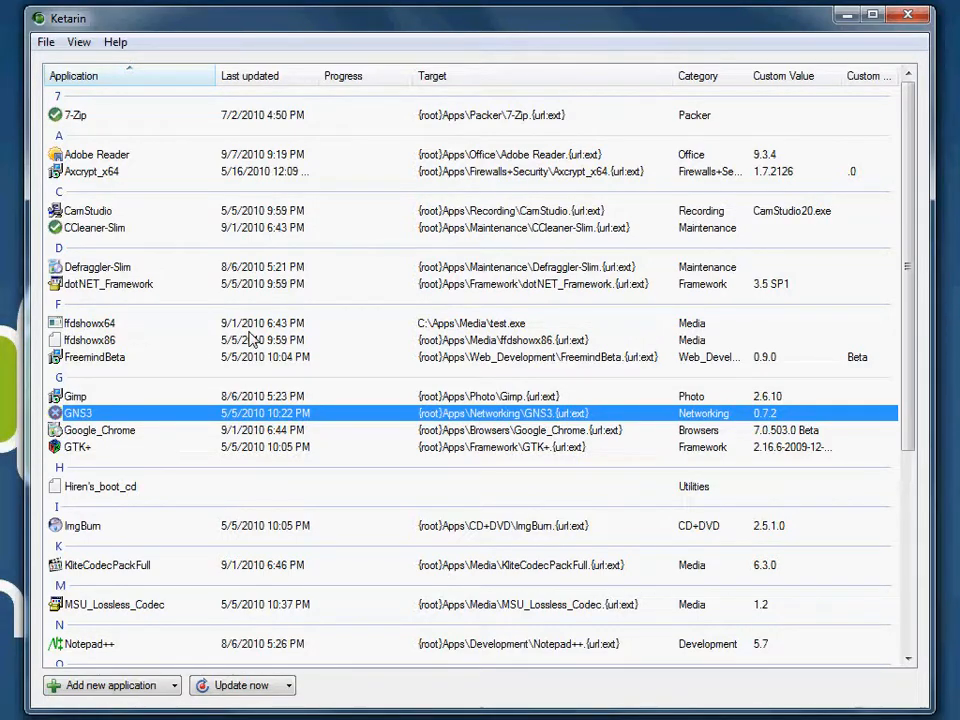
# Step: Open the available applications for import and search them for shockwave
pyautogui.scroll(-6, 252, 340)
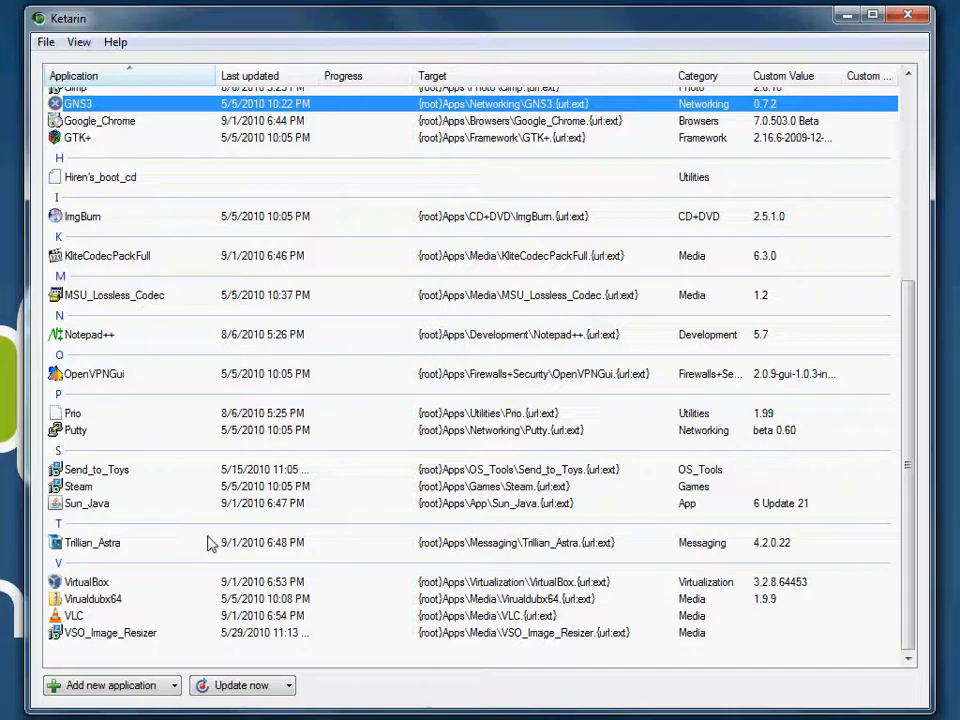
pyautogui.scroll(6, 252, 392)
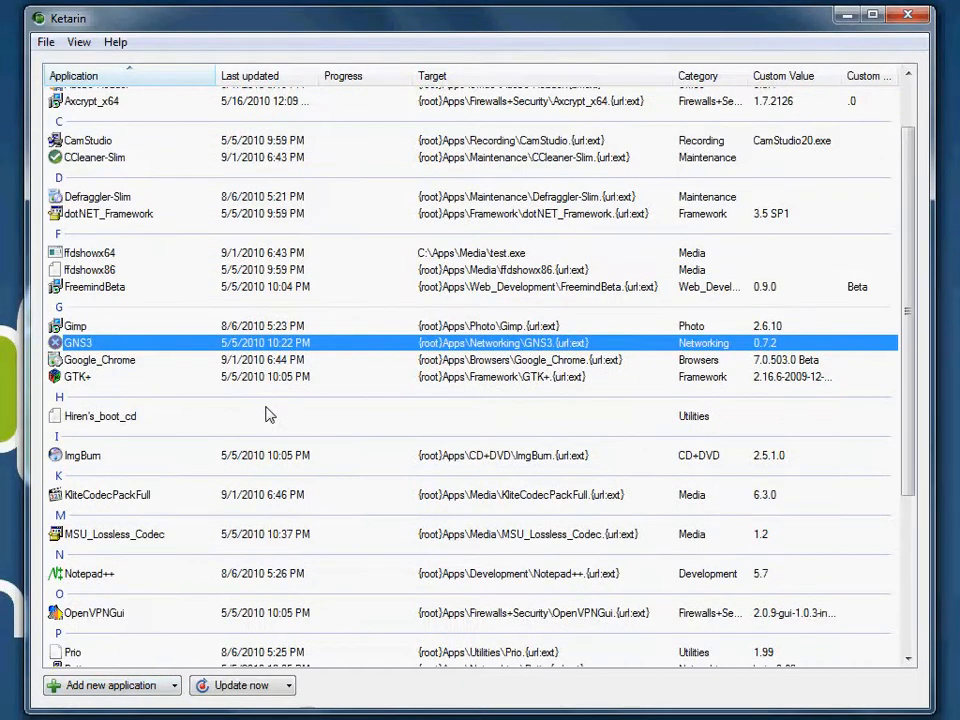
pyautogui.click(174, 686)
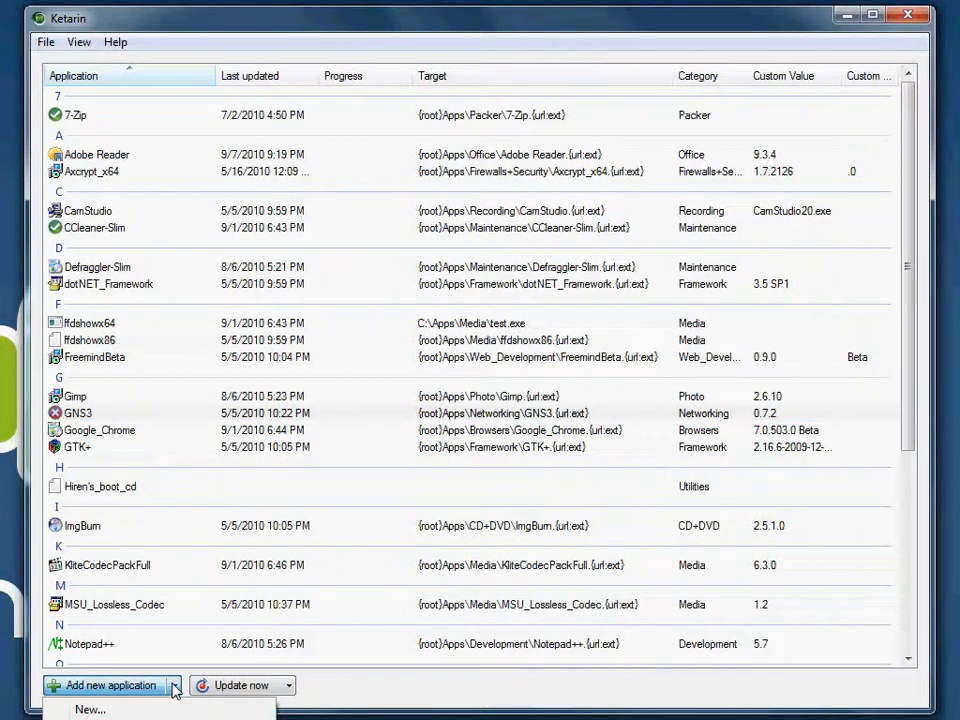
pyautogui.click(150, 719)
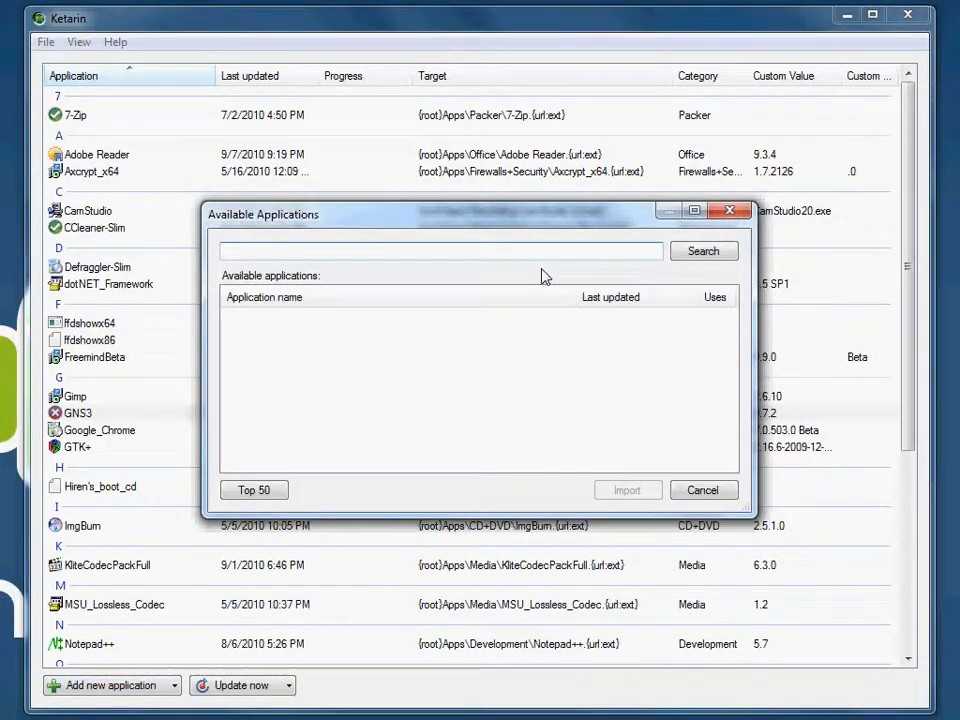
pyautogui.write('shockwave')
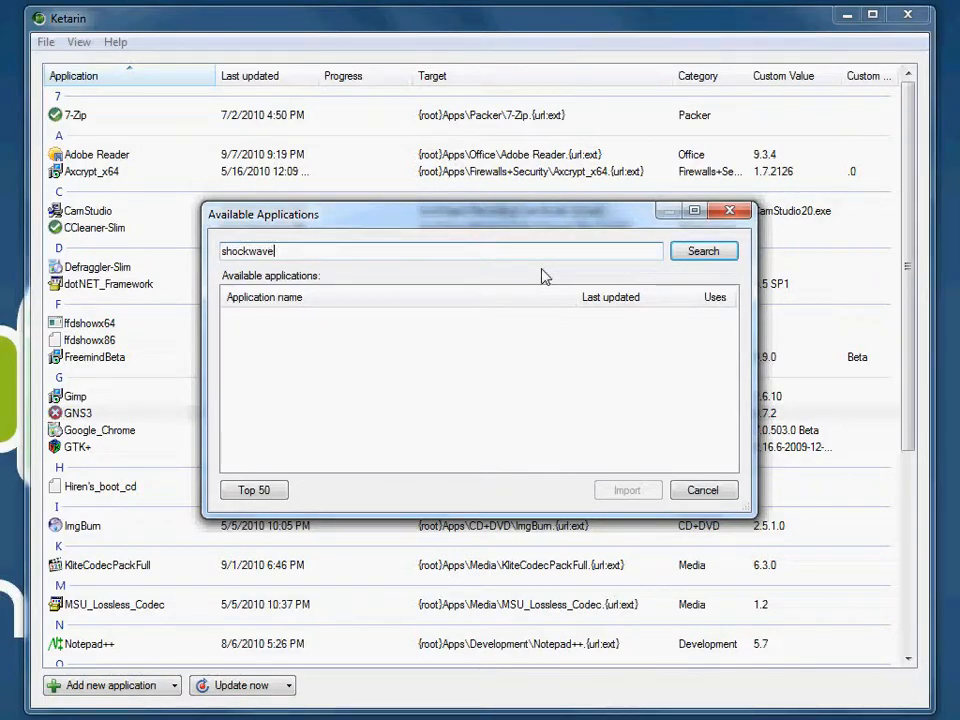
pyautogui.click(703, 251)
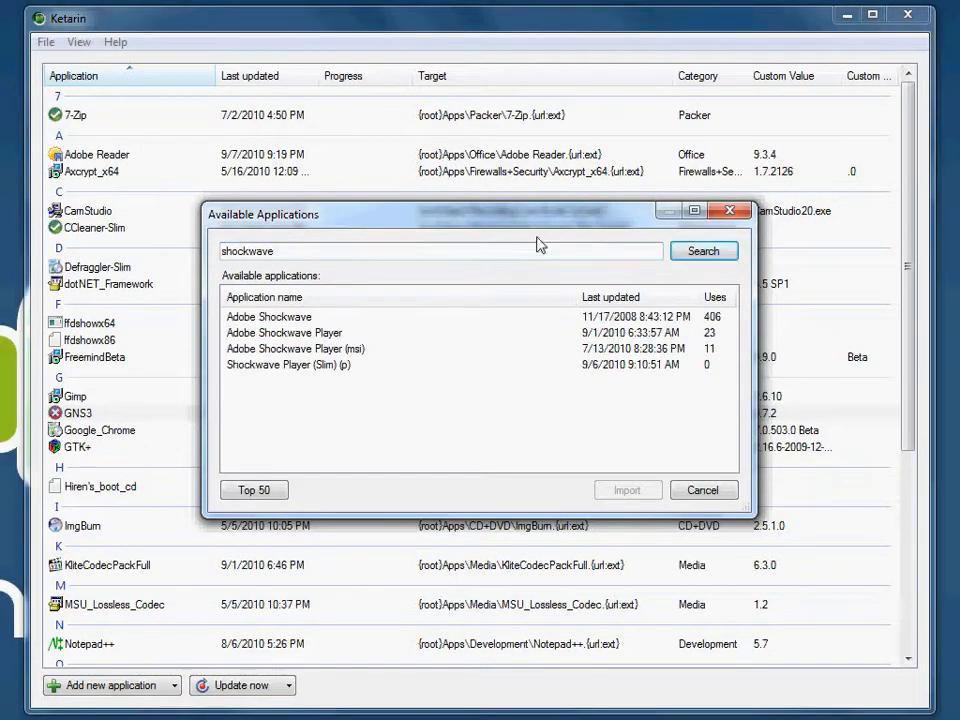
# Step: Select Adobe Shockwave in the results, request the Top 50 applications, and close the search without importing
pyautogui.click(286, 318)
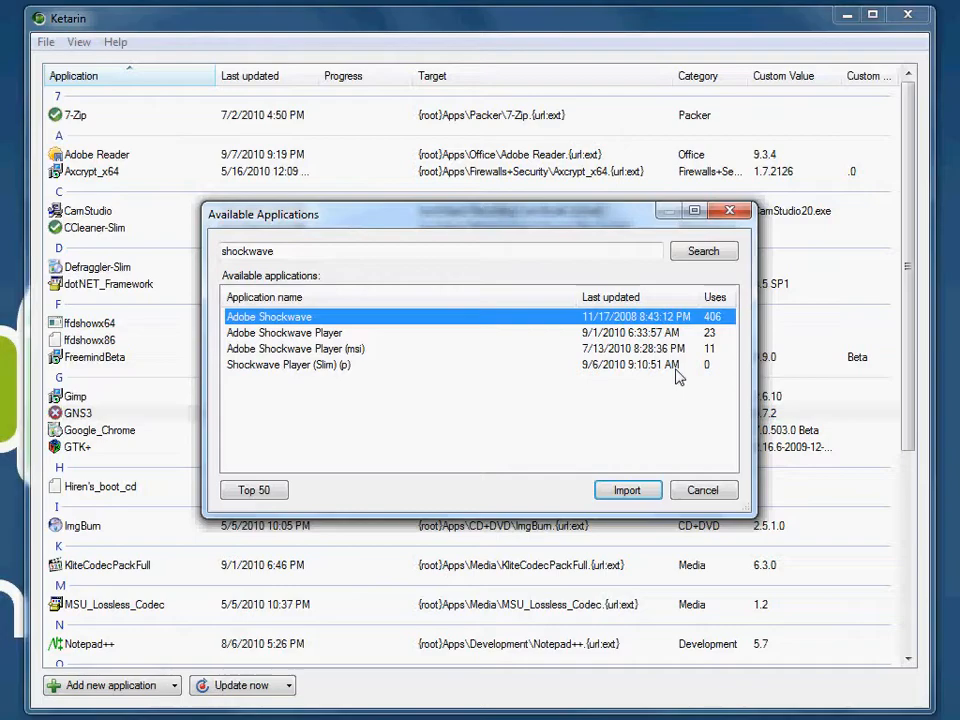
pyautogui.click(253, 489)
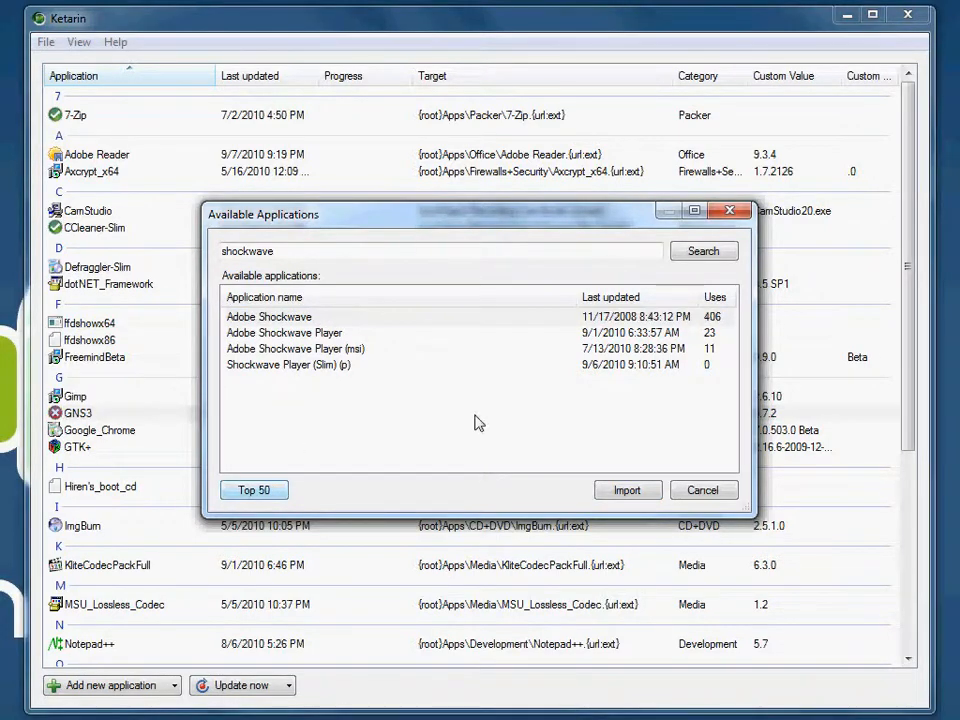
pyautogui.press('Escape')
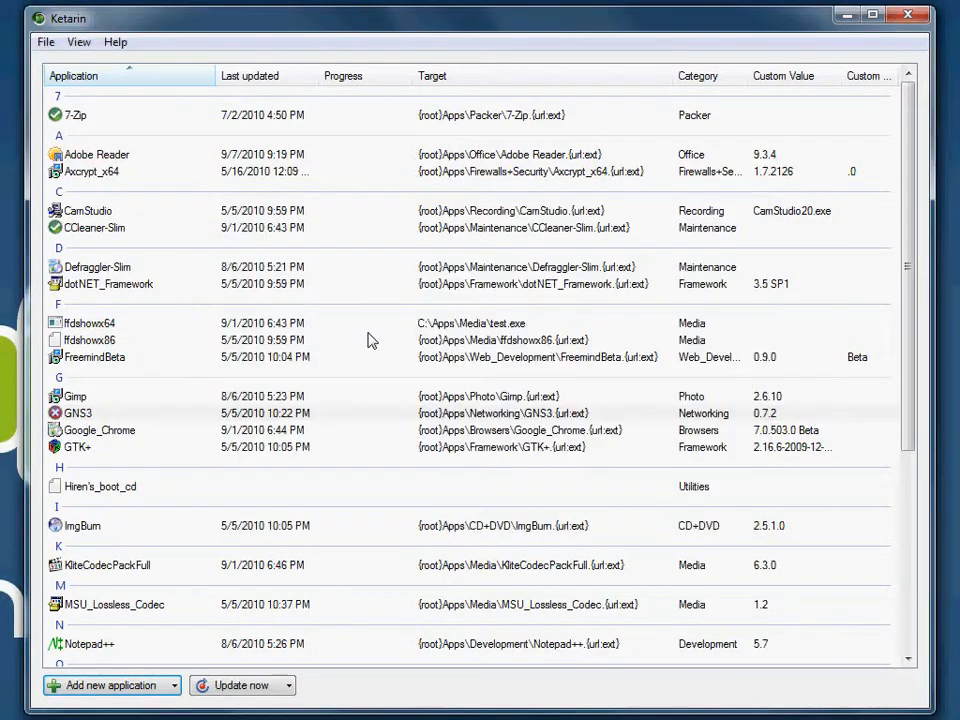
pyautogui.click(278, 342)
pyautogui.scroll(-6, 276, 352)
pyautogui.scroll(6, 272, 356)
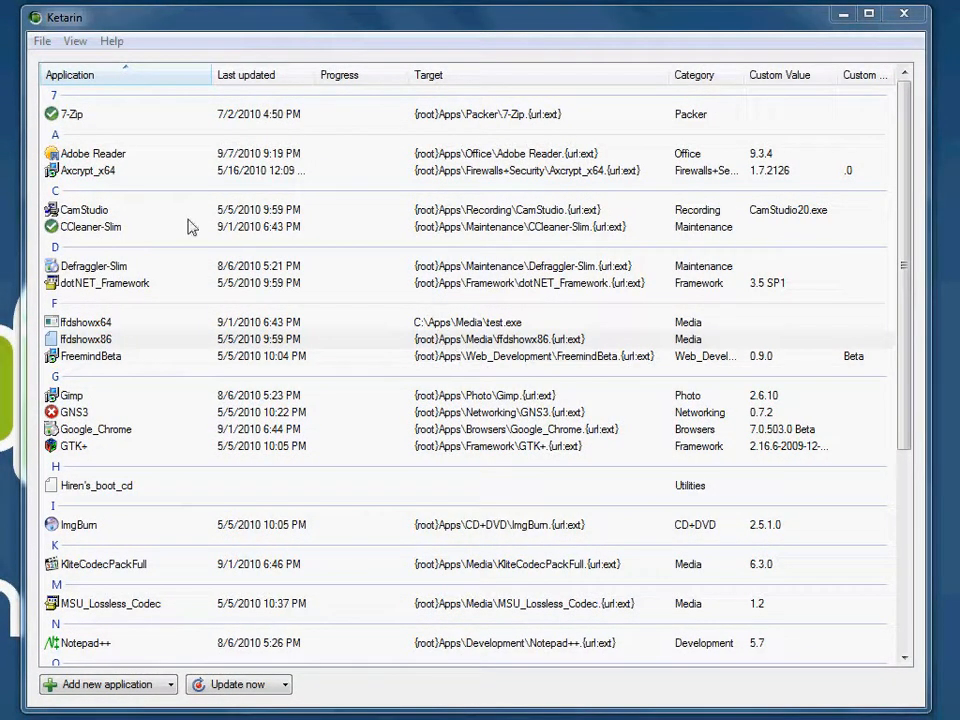
pyautogui.scroll(-6, 411, 324)
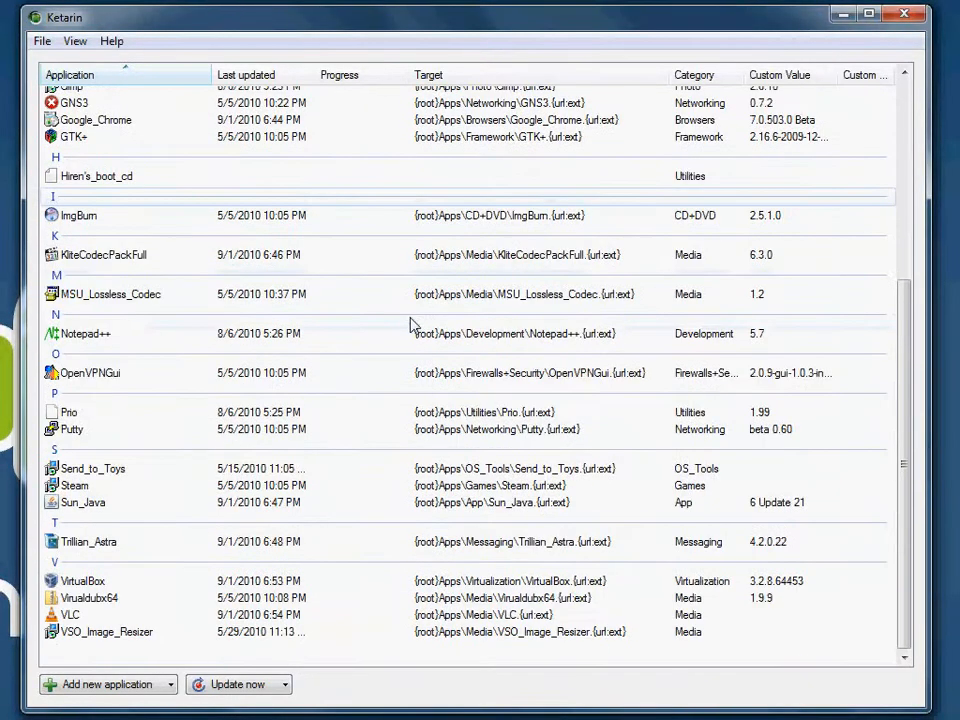
pyautogui.scroll(6, 411, 324)
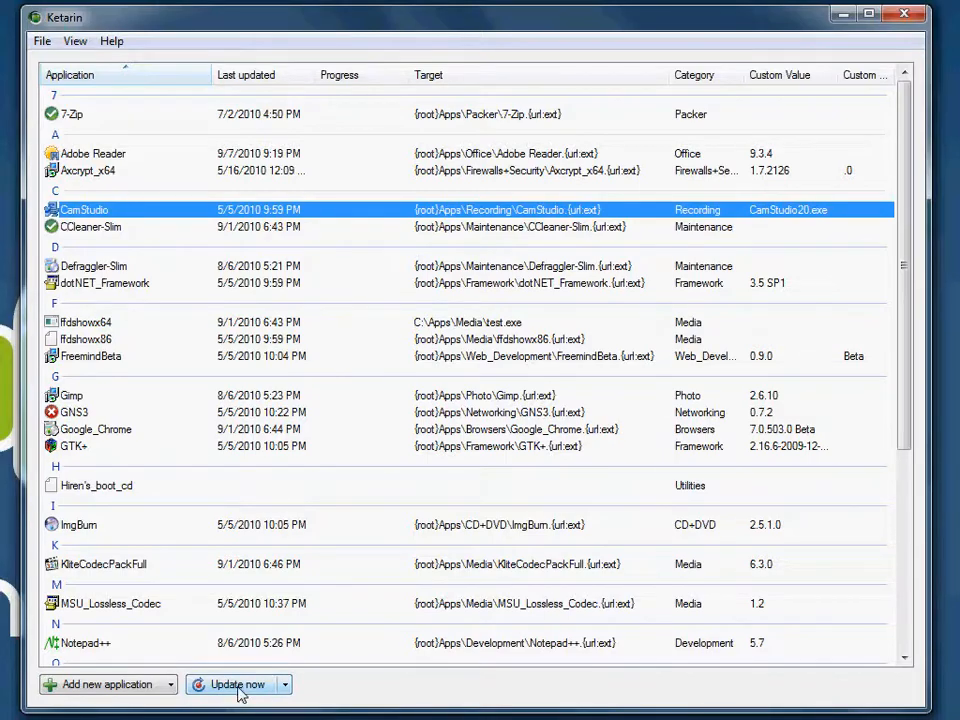
# Step: Run the update for all applications in the list
pyautogui.click(282, 686)
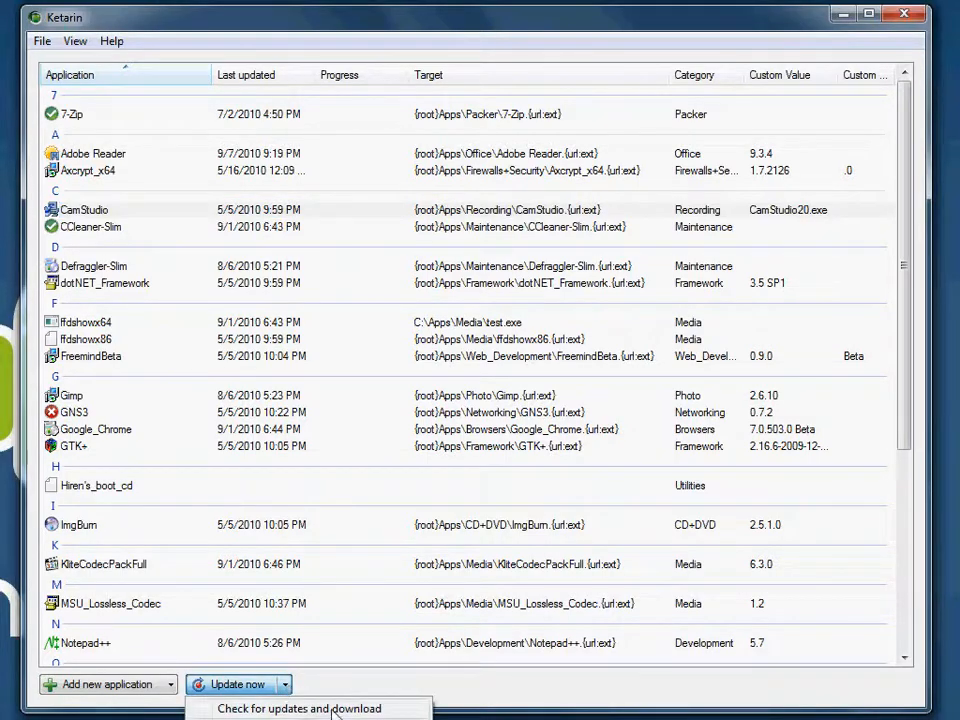
pyautogui.click(359, 681)
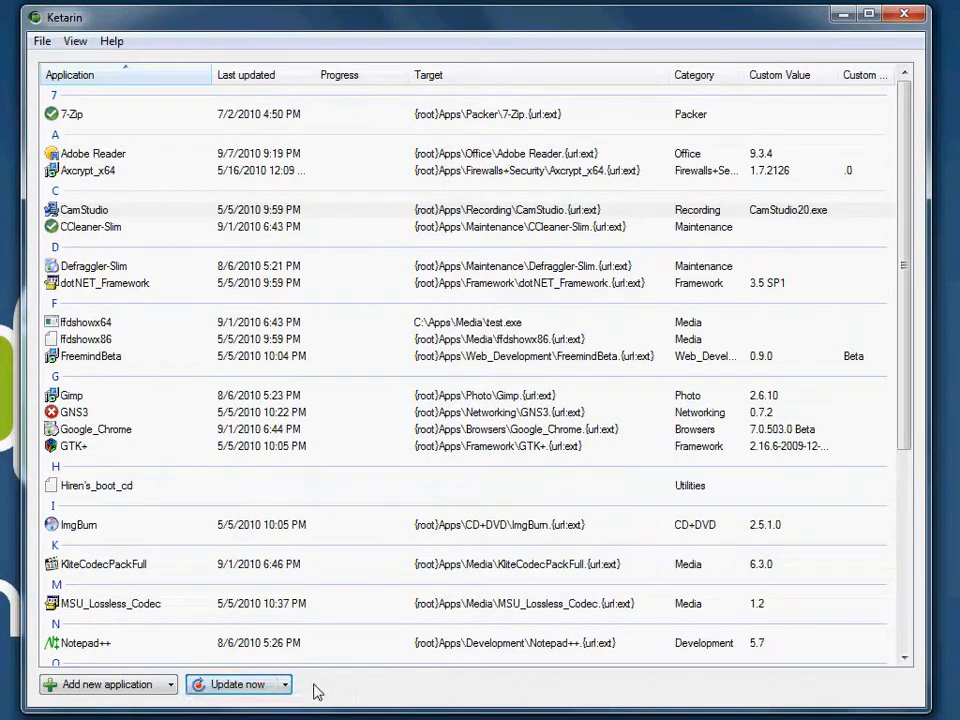
pyautogui.click(235, 686)
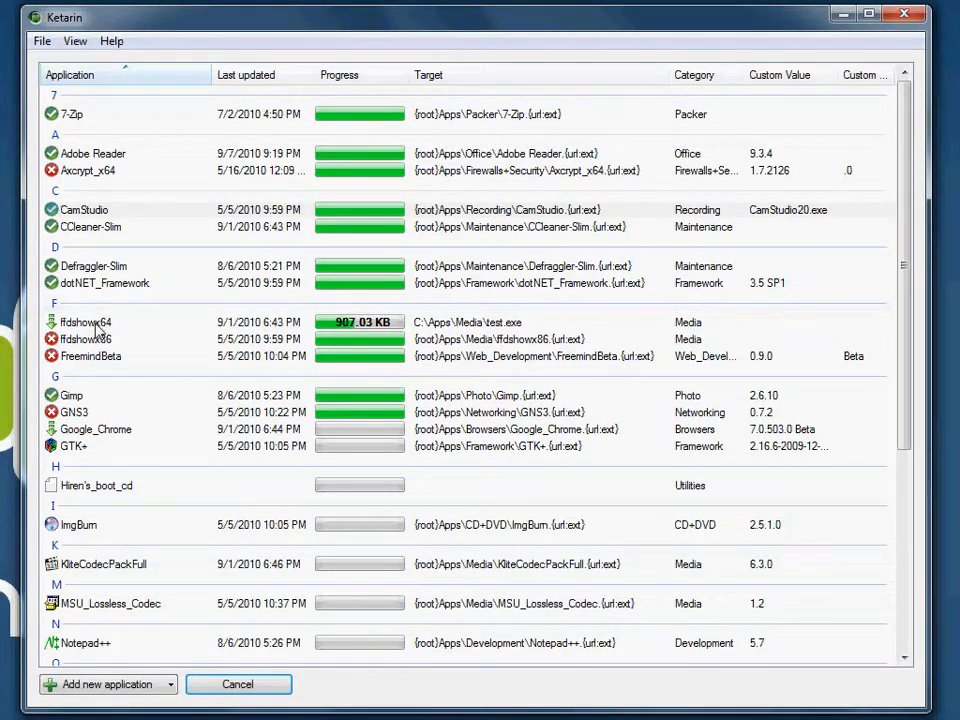
# Step: Open ffdshowx64 for editing, examine the command executed after downloading, and close its settings
pyautogui.rightClick(95, 326)
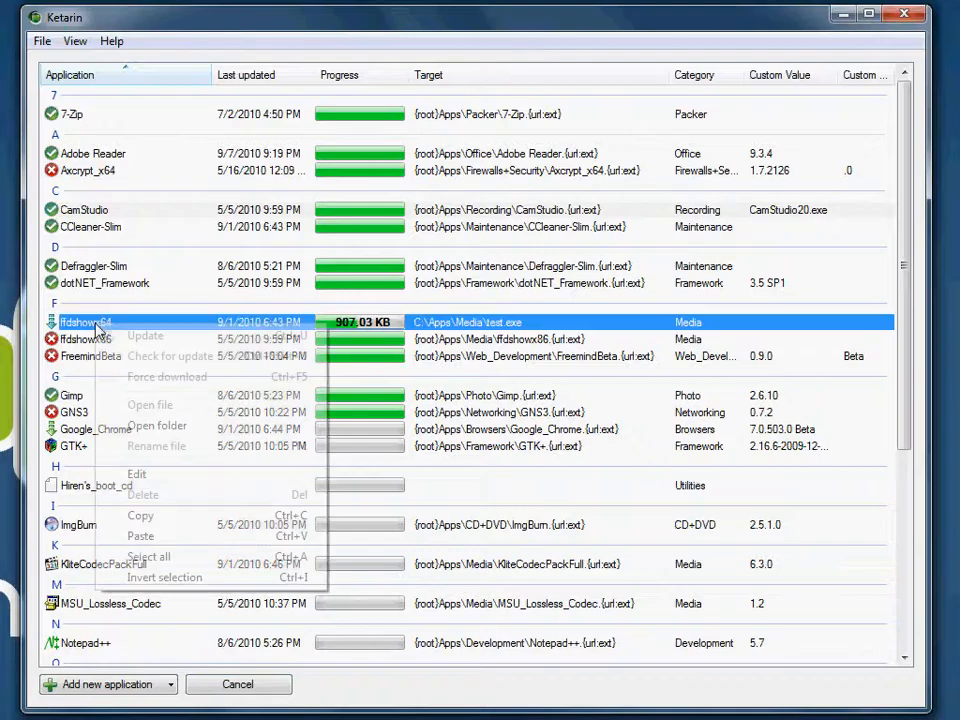
pyautogui.click(158, 476)
pyautogui.click(481, 237)
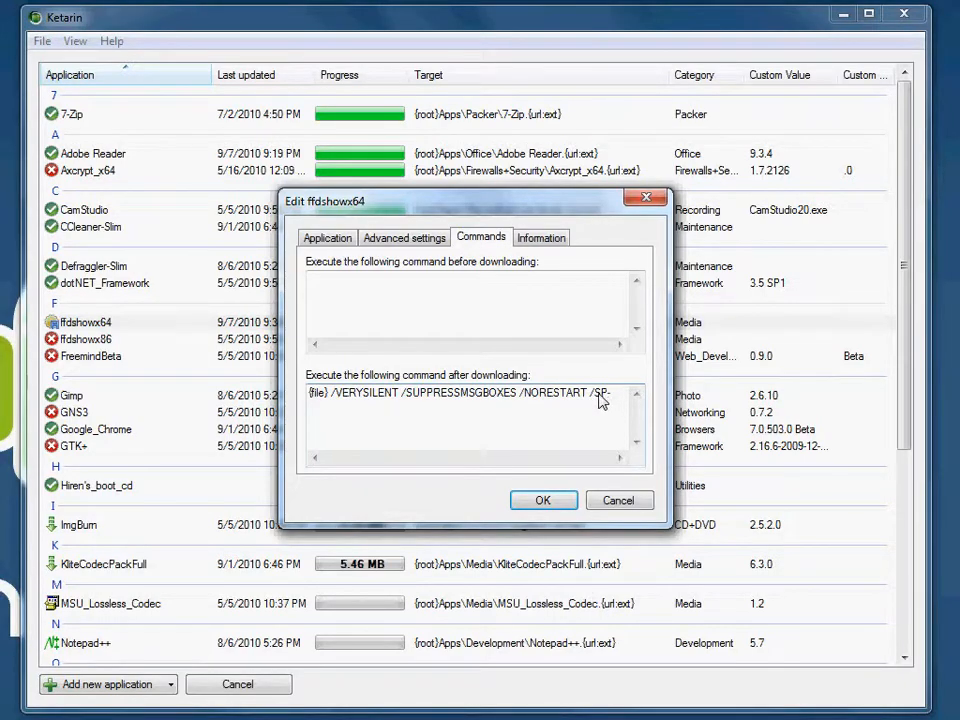
pyautogui.click(542, 501)
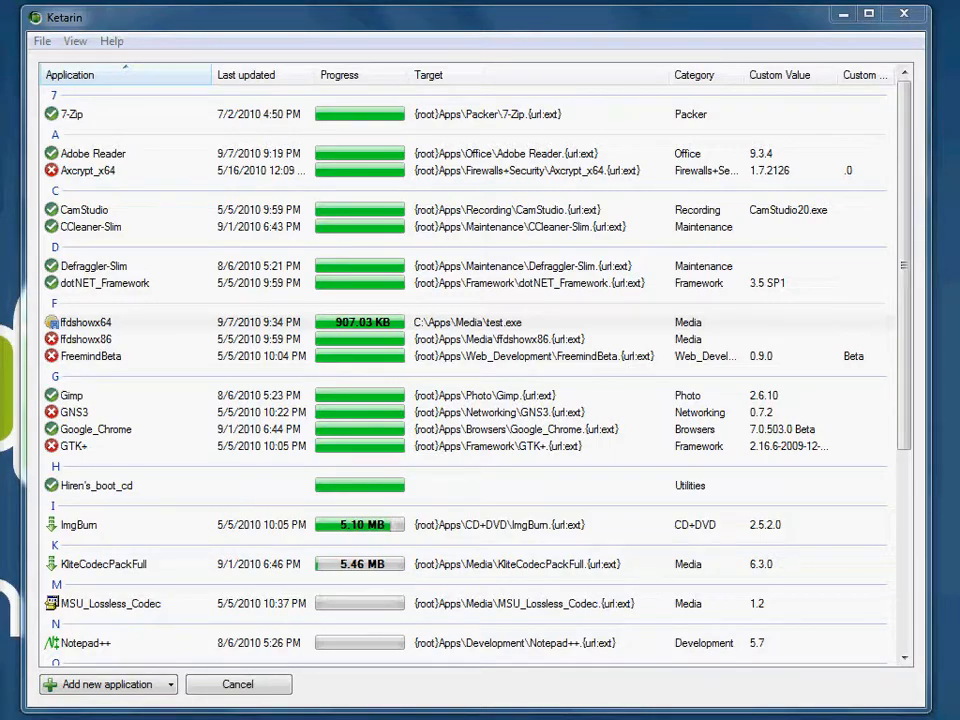
# Step: Dismiss the KliteCodecPackFull.exe error message and close the update error report
pyautogui.hotkey('alt', 'Tab')
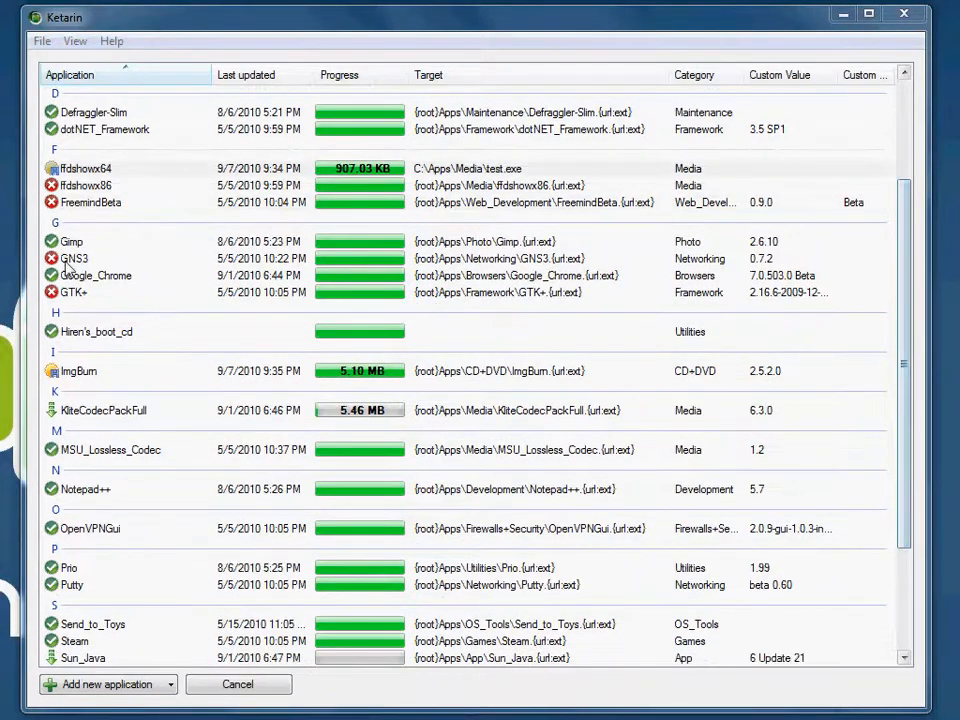
pyautogui.click(68, 186)
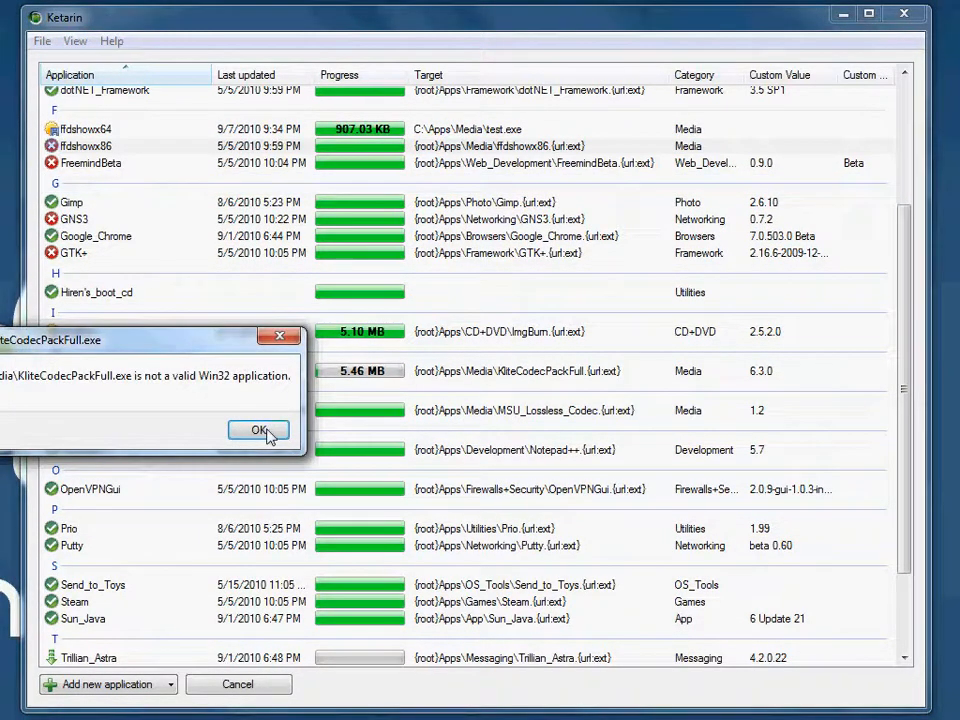
pyautogui.click(259, 430)
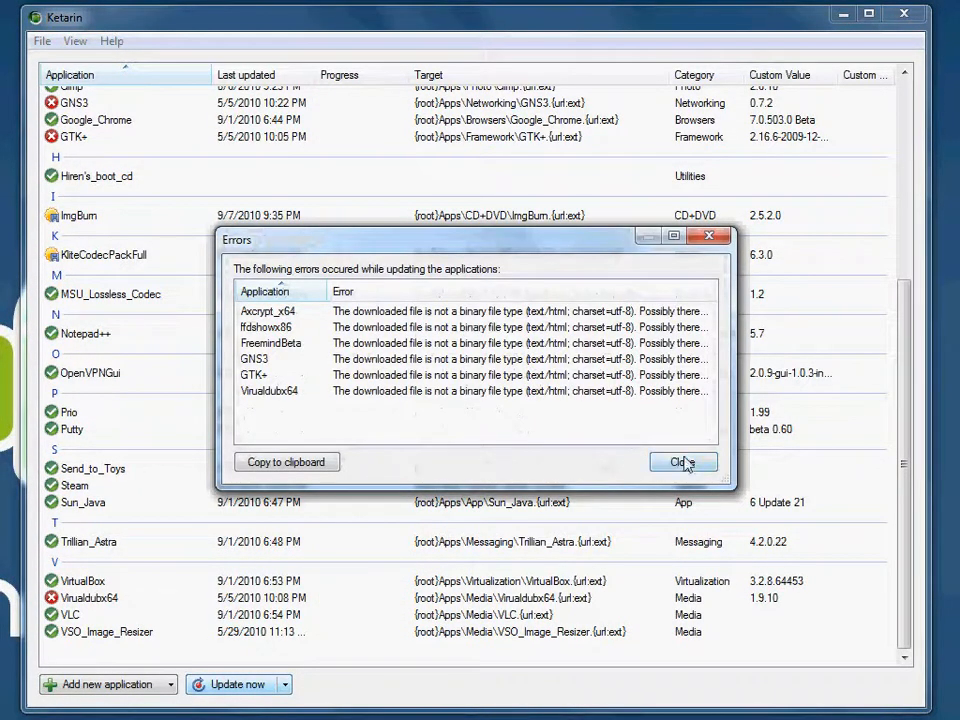
pyautogui.click(683, 463)
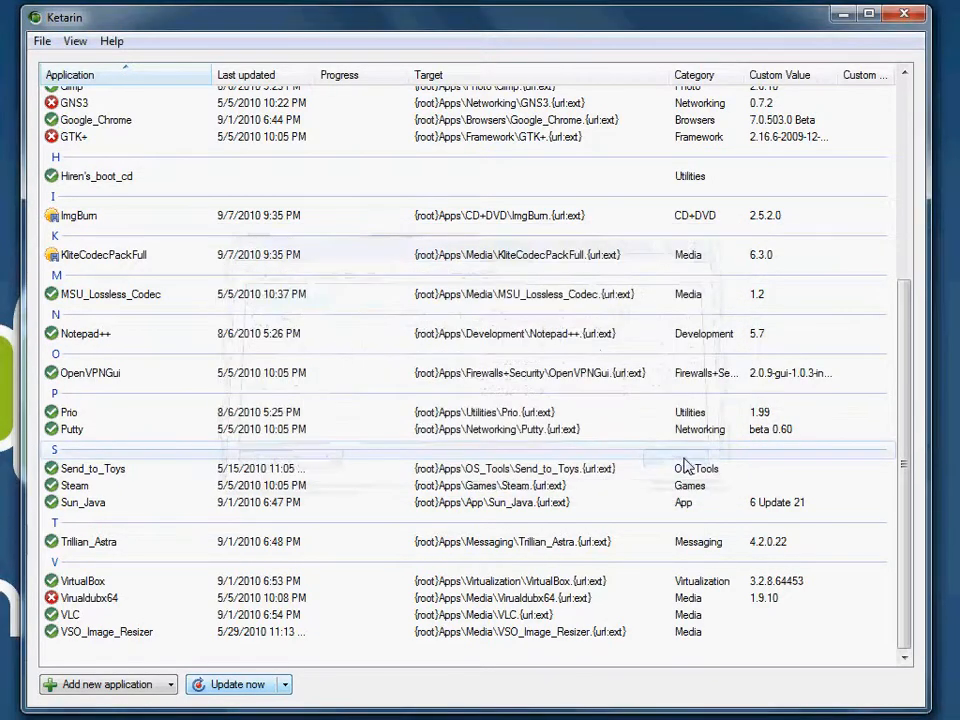
# Step: Open VirtualBox for editing, examine the extract command and {root} path executed after downloading, and cancel
pyautogui.rightClick(110, 585)
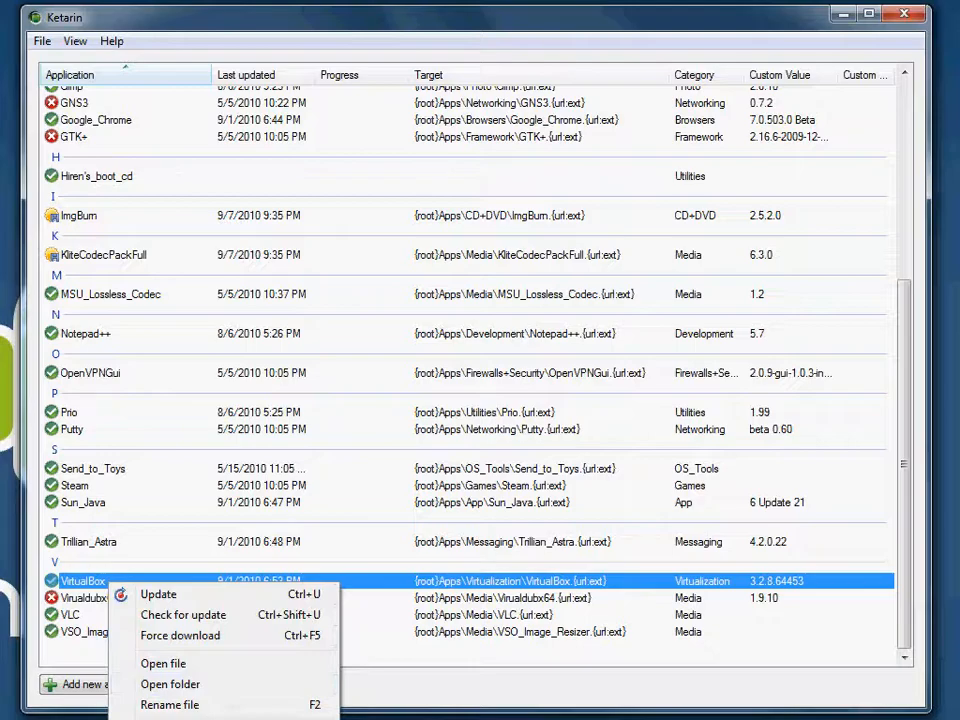
pyautogui.click(481, 238)
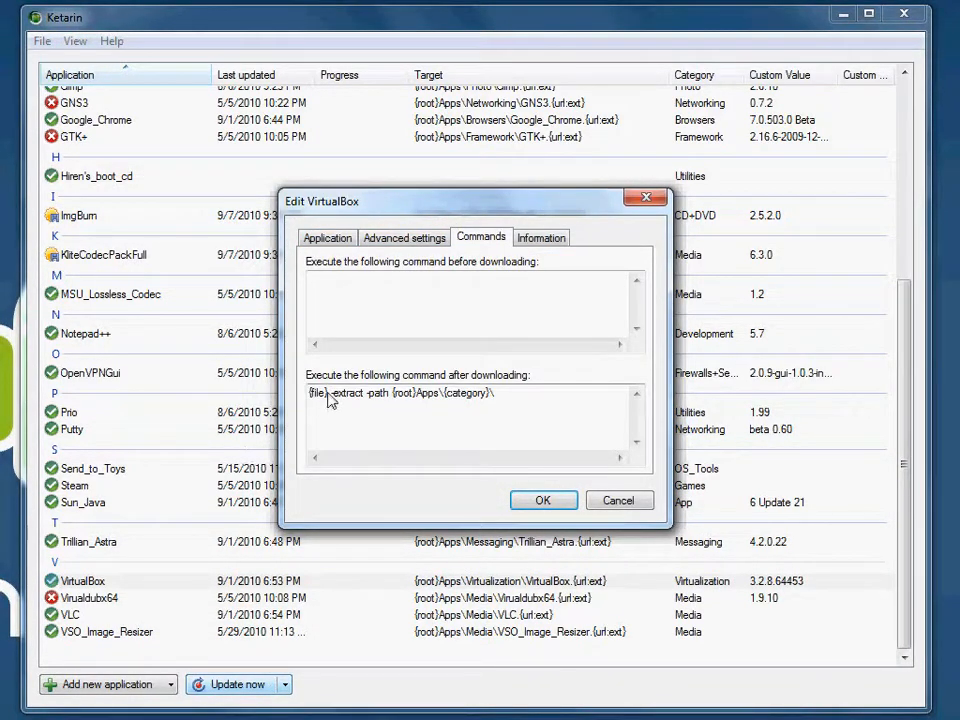
pyautogui.moveTo(329, 394); pyautogui.dragTo(420, 400)
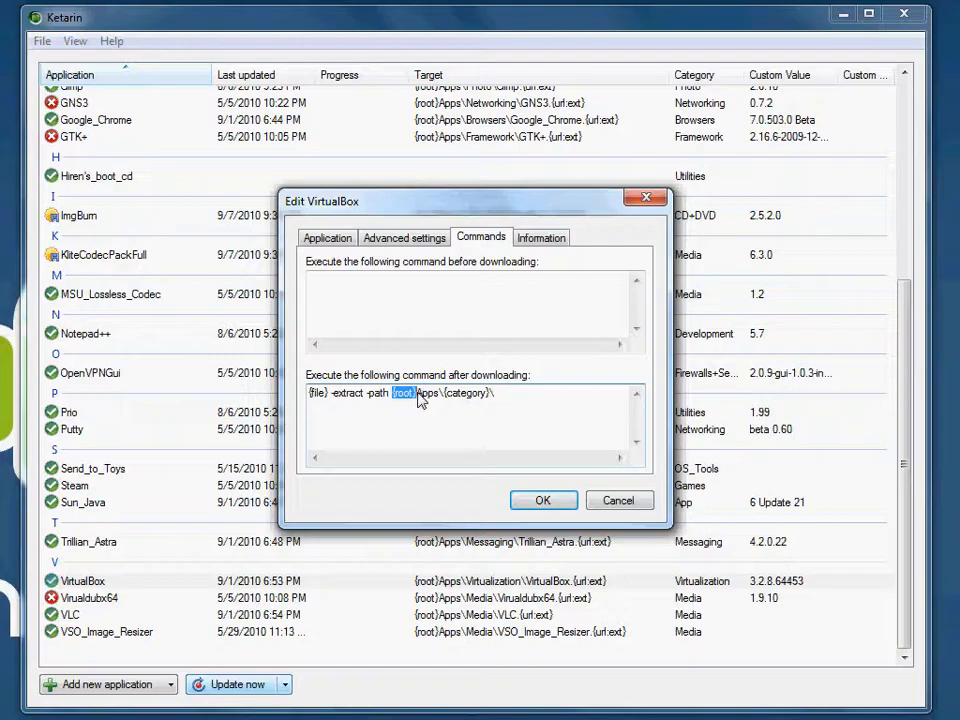
pyautogui.click(618, 502)
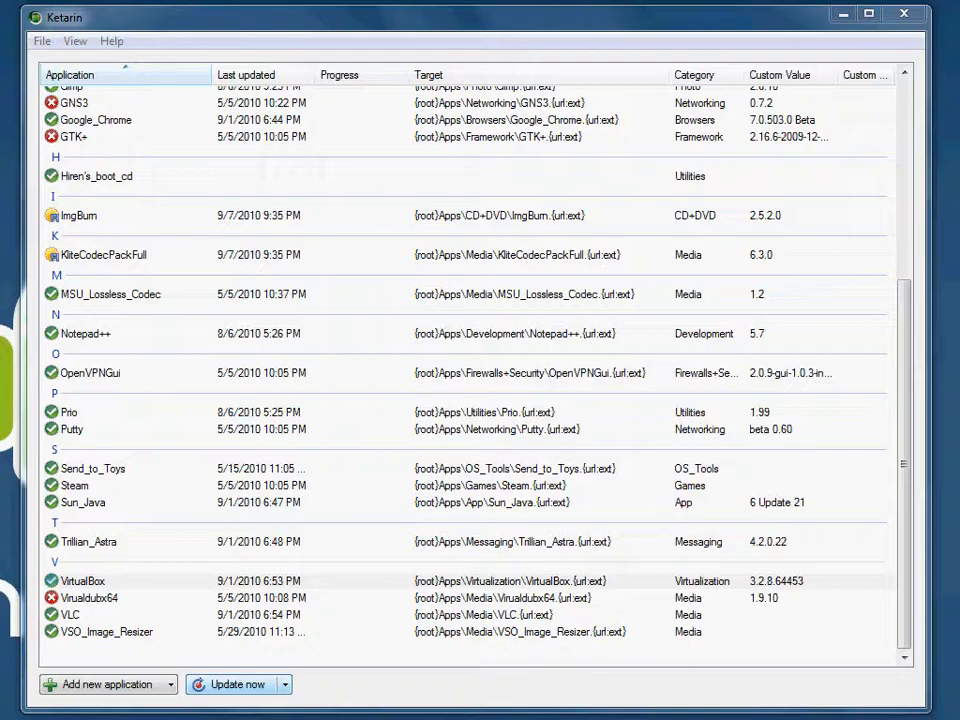
# Step: Switch to after-install.bat in Notepad and examine the line that calls the VirtualBox install batch file
pyautogui.moveTo(628, 59); pyautogui.dragTo(440, 130)
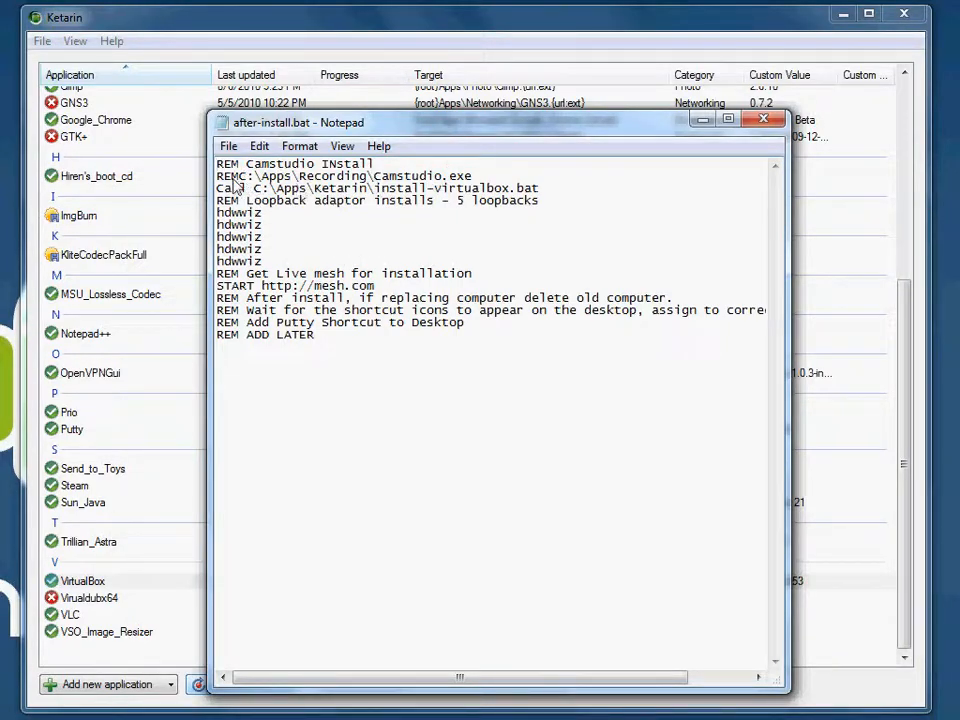
pyautogui.moveTo(254, 190); pyautogui.dragTo(560, 200)
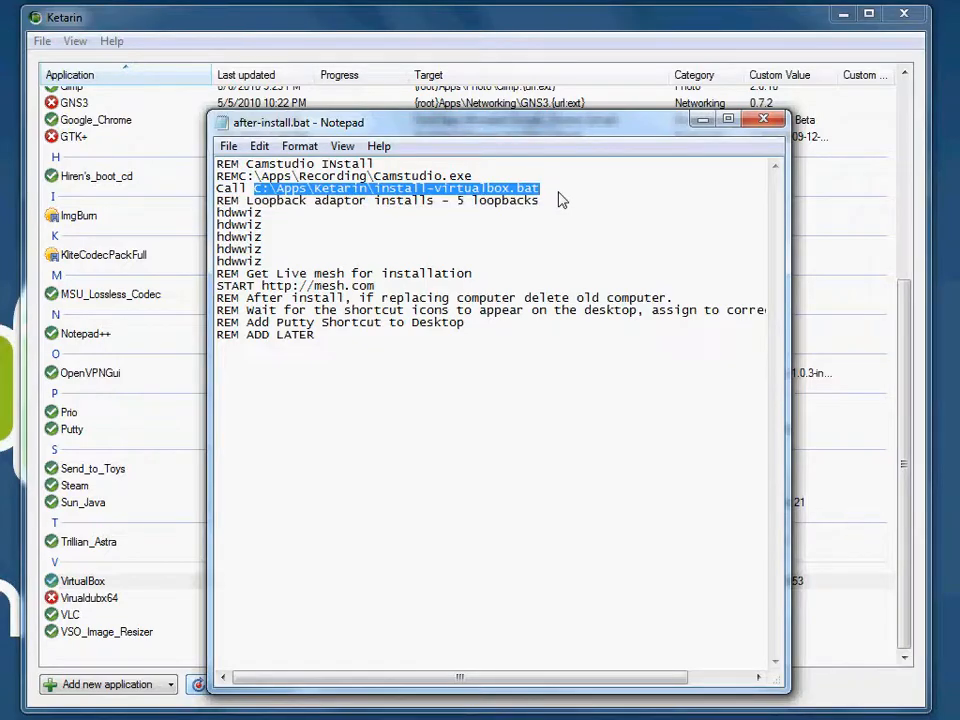
pyautogui.click(559, 191)
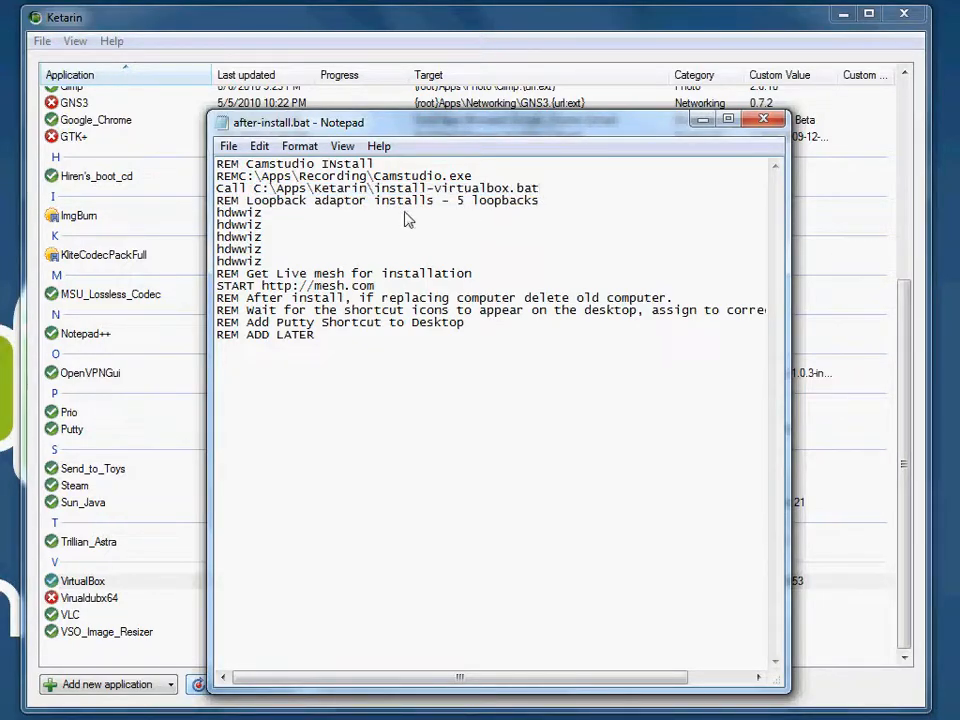
pyautogui.click(180, 716)
pyautogui.moveTo(613, 67); pyautogui.dragTo(487, 81)
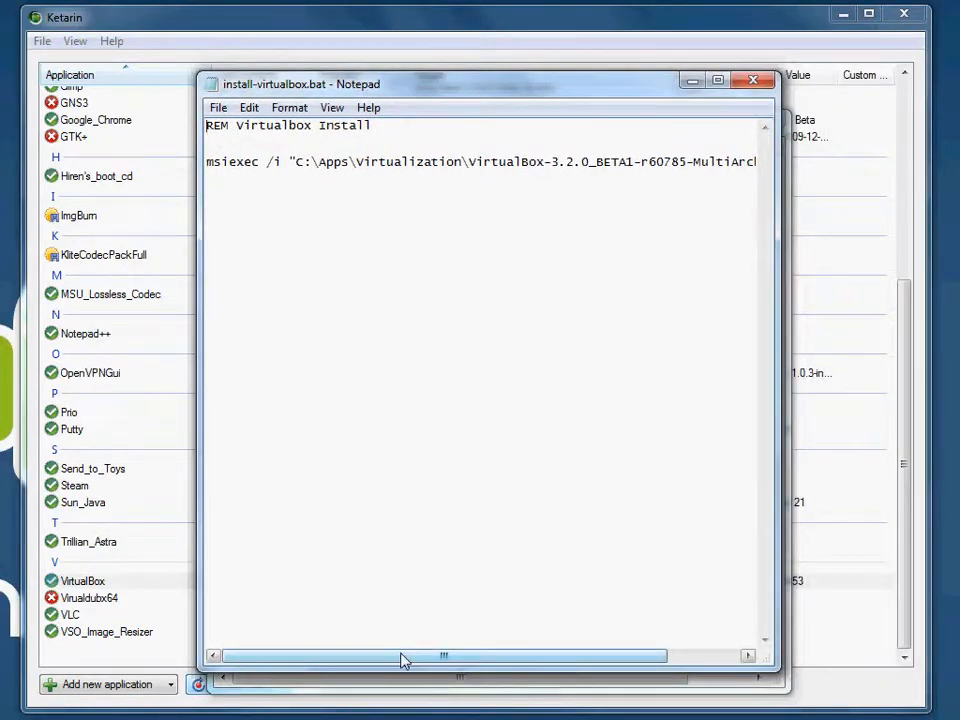
pyautogui.moveTo(407, 660); pyautogui.dragTo(496, 667)
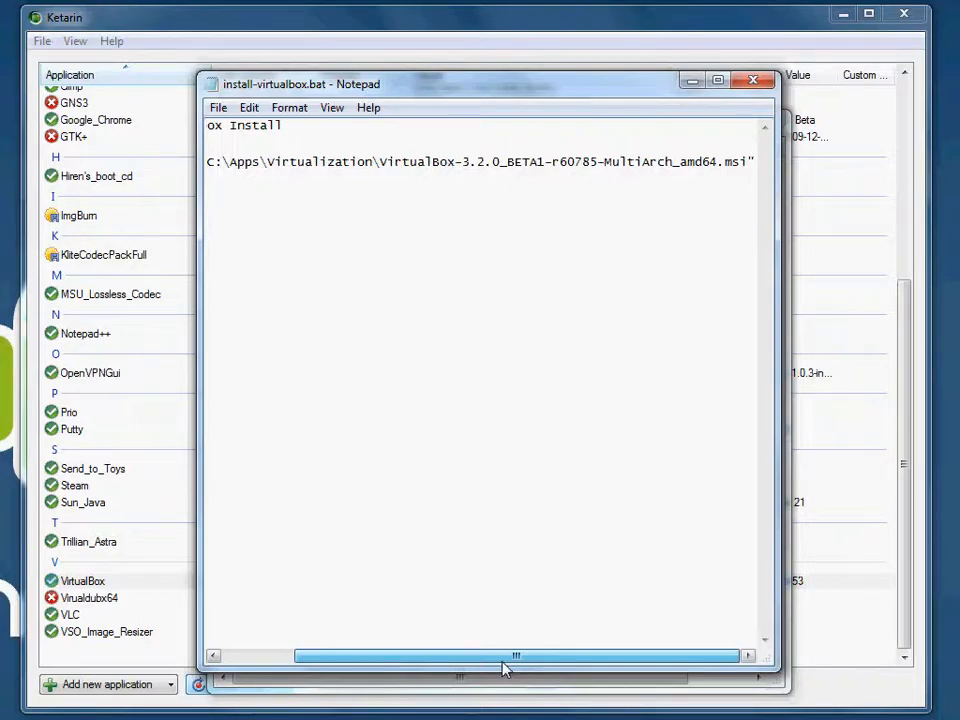
pyautogui.moveTo(462, 163); pyautogui.dragTo(722, 171)
pyautogui.click(722, 171)
pyautogui.moveTo(647, 656); pyautogui.dragTo(499, 662)
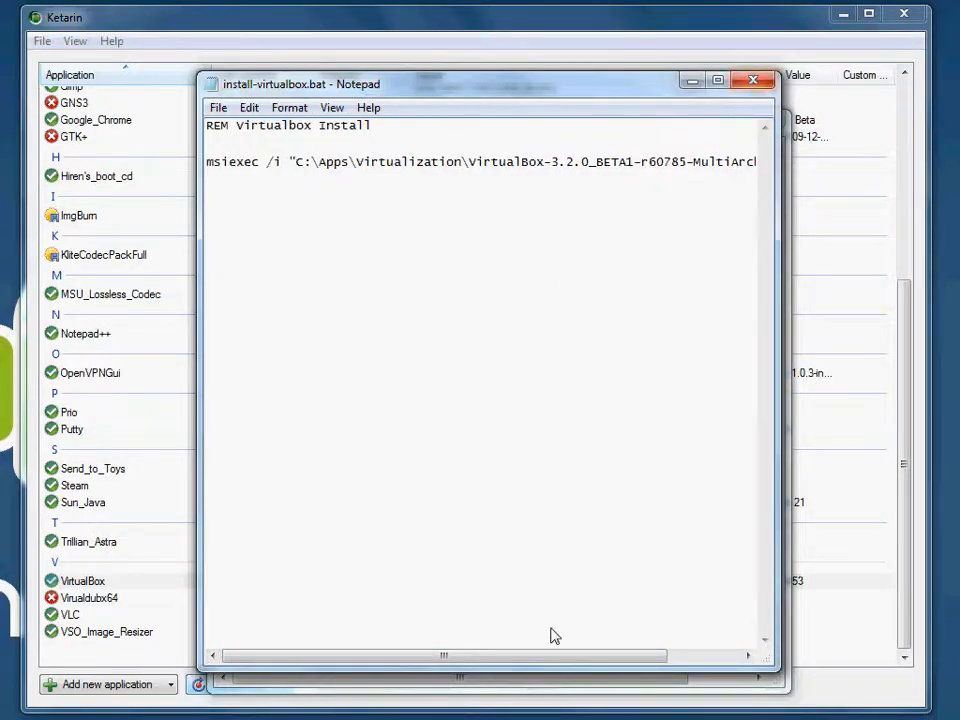
pyautogui.moveTo(553, 658); pyautogui.dragTo(610, 658)
pyautogui.click(753, 82)
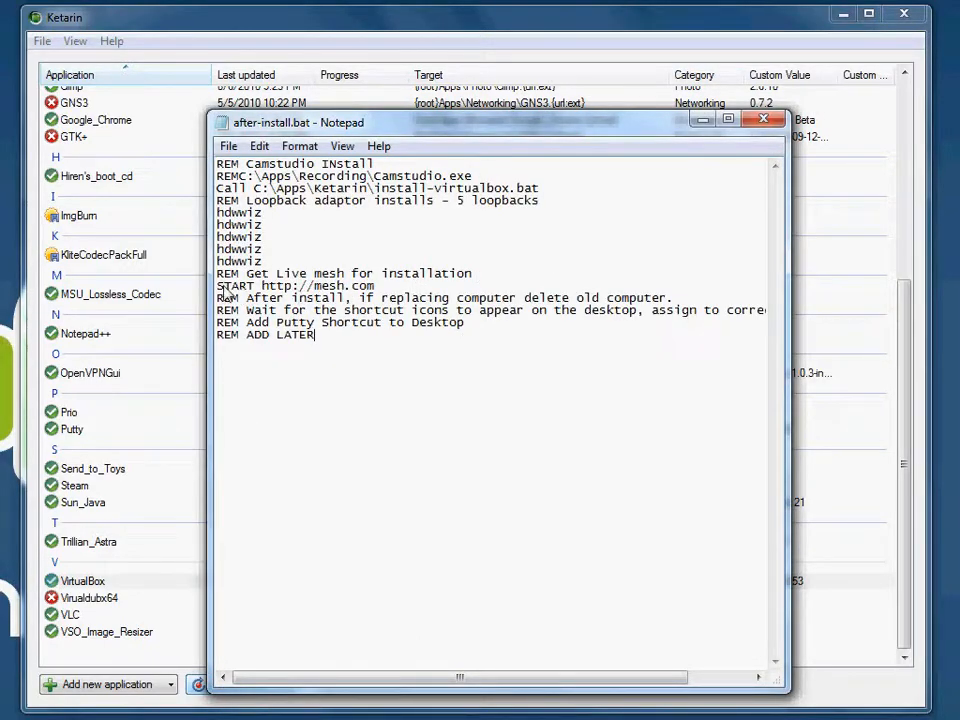
pyautogui.moveTo(218, 287); pyautogui.dragTo(376, 287)
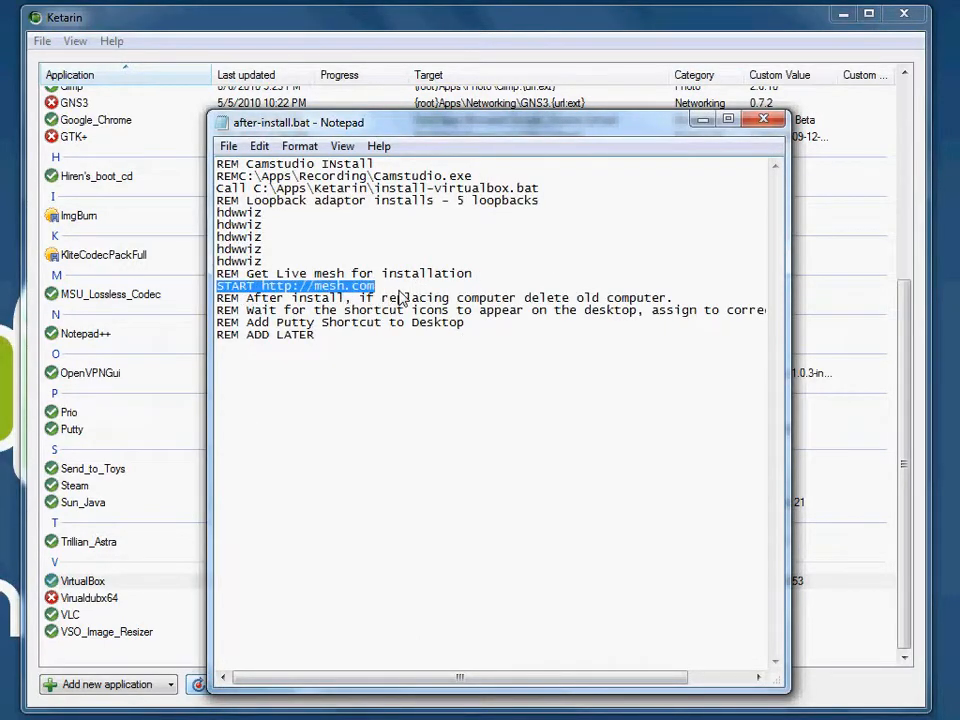
pyautogui.click(761, 121)
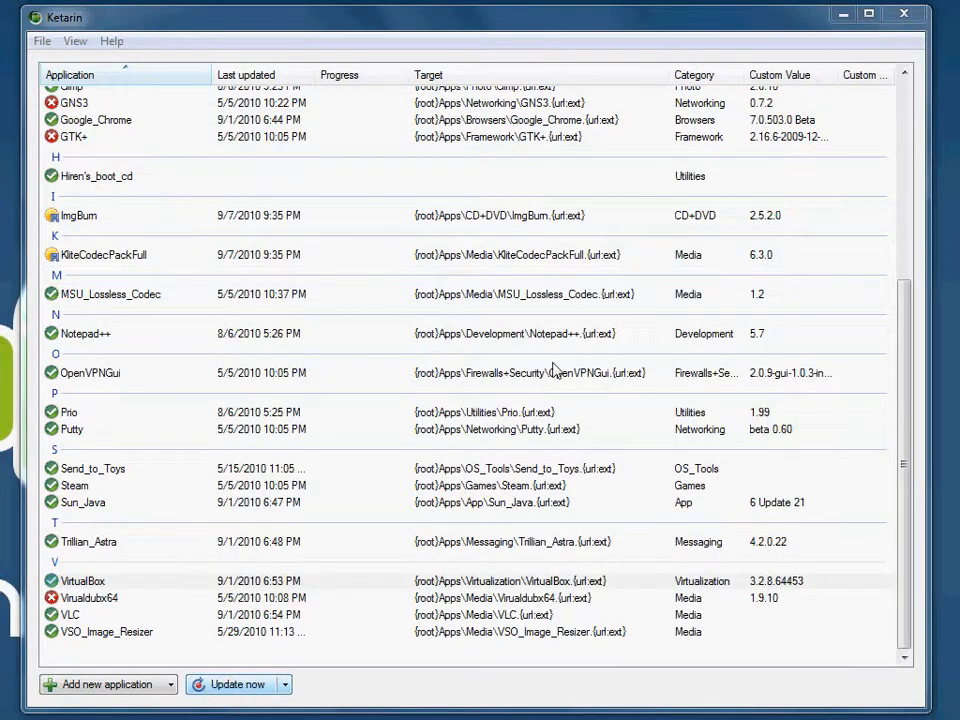
# Step: Open Ketarin's settings and examine the default commands executed before and after updating an application and after updating all applications
pyautogui.moveTo(907, 601); pyautogui.dragTo(904, 371)
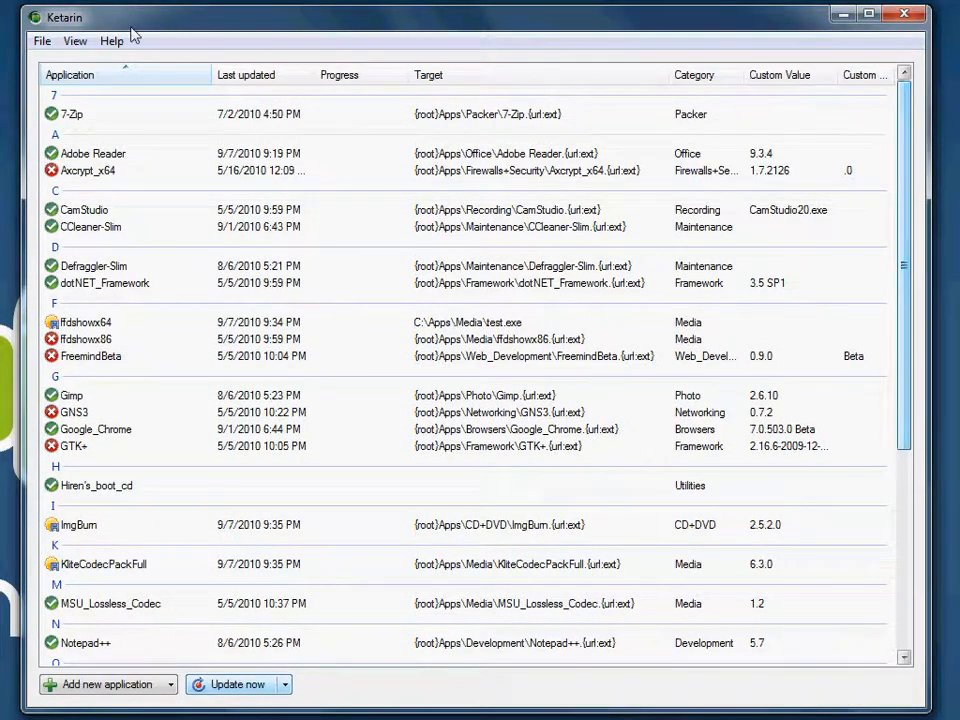
pyautogui.click(42, 41)
pyautogui.click(100, 152)
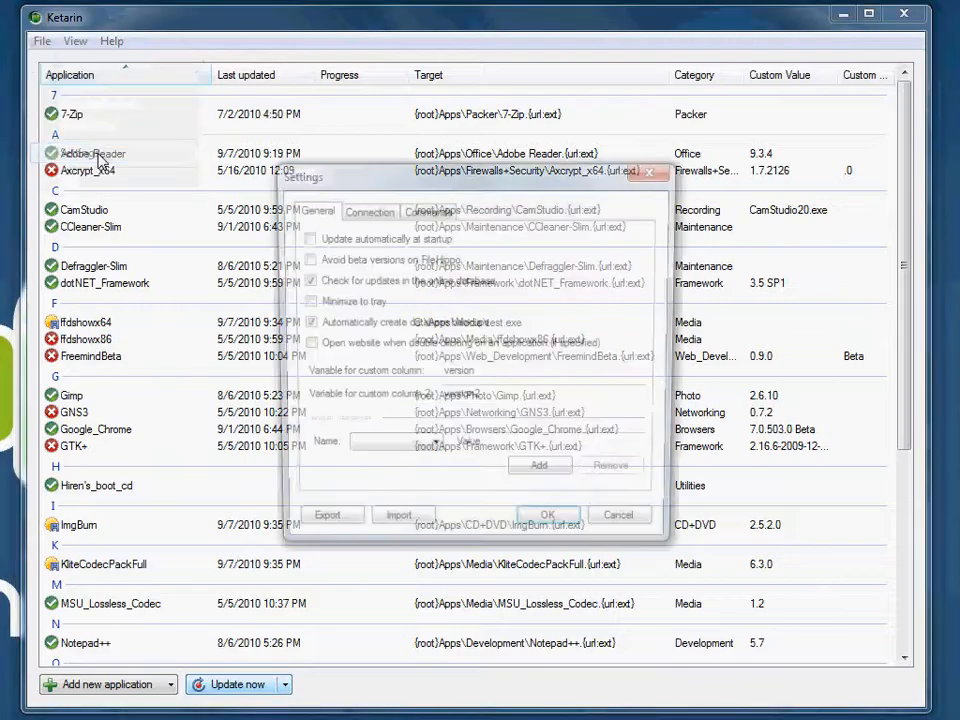
pyautogui.moveTo(501, 193); pyautogui.dragTo(411, 193)
pyautogui.click(340, 212)
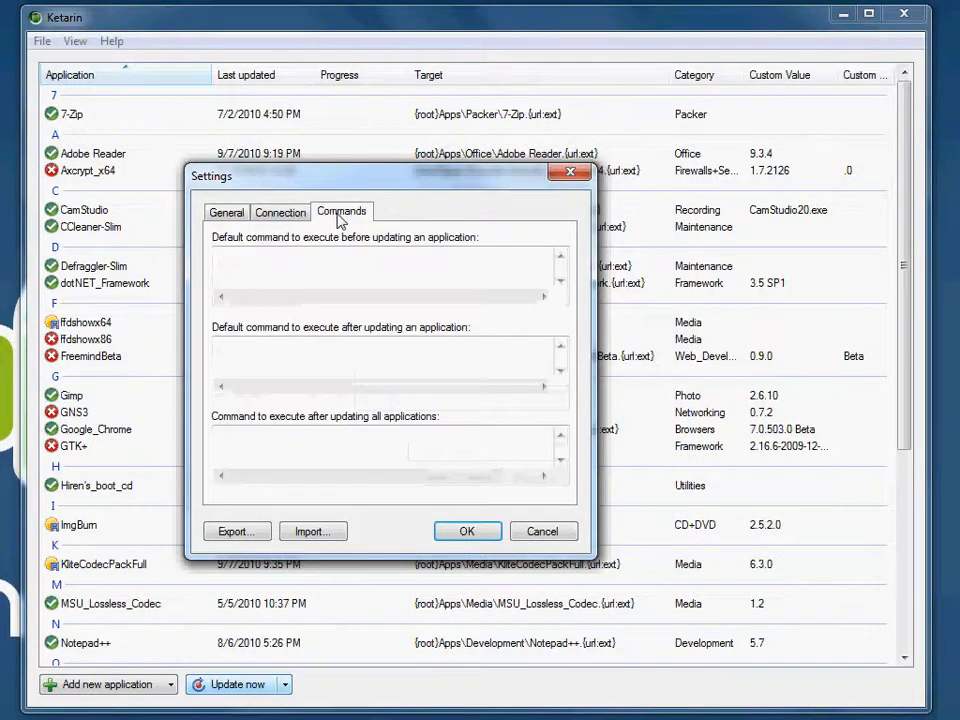
pyautogui.click(276, 214)
pyautogui.click(334, 212)
pyautogui.click(253, 355)
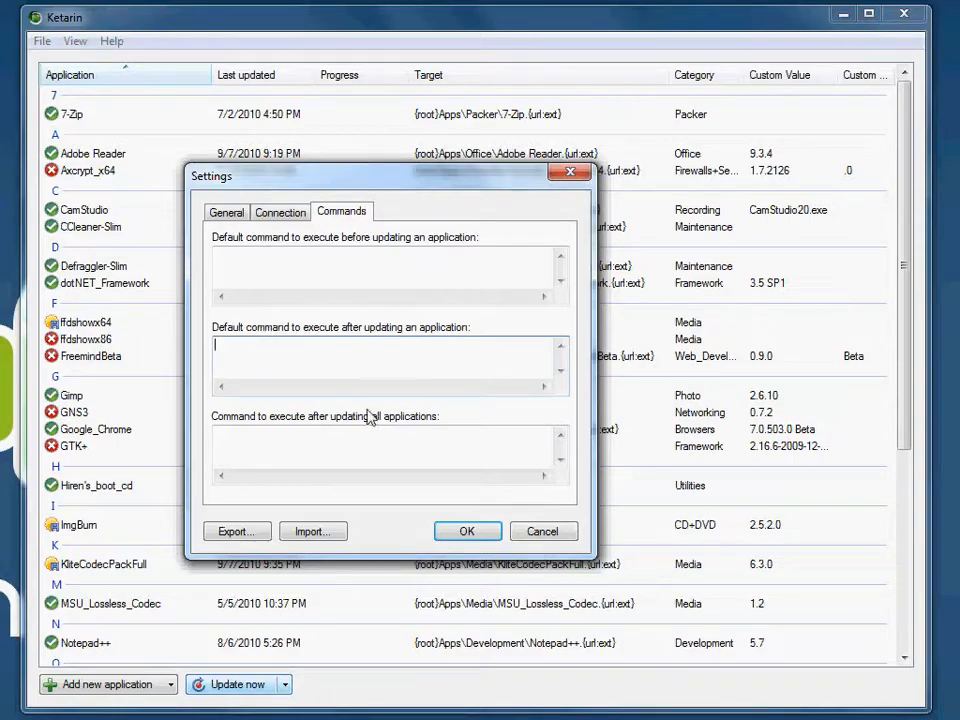
pyautogui.click(266, 450)
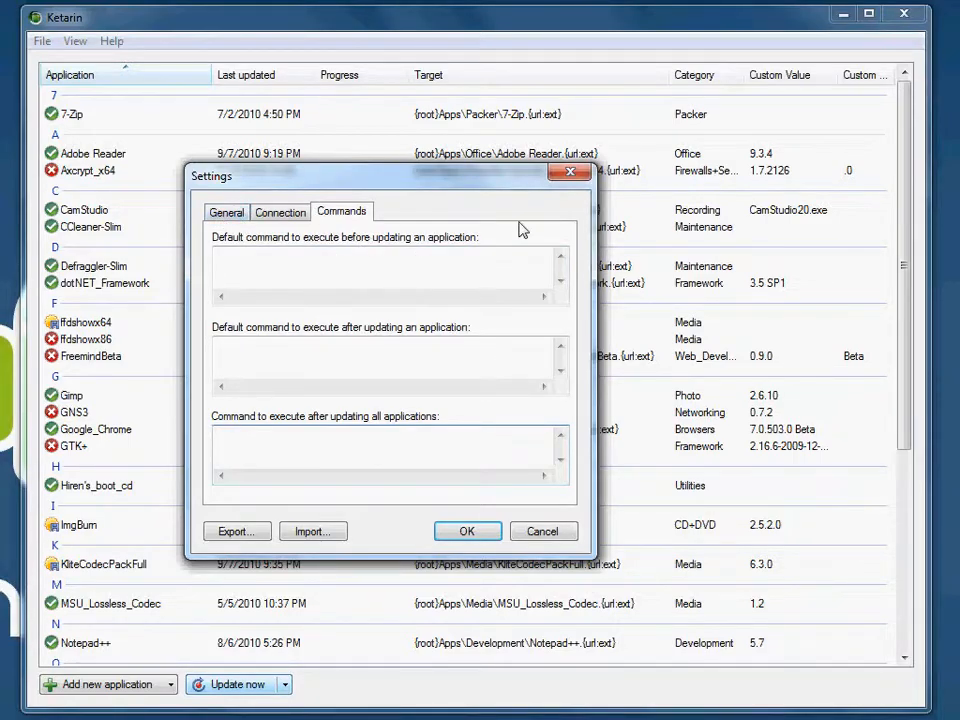
# Step: Review the general and connection settings and cancel the settings dialog
pyautogui.click(228, 215)
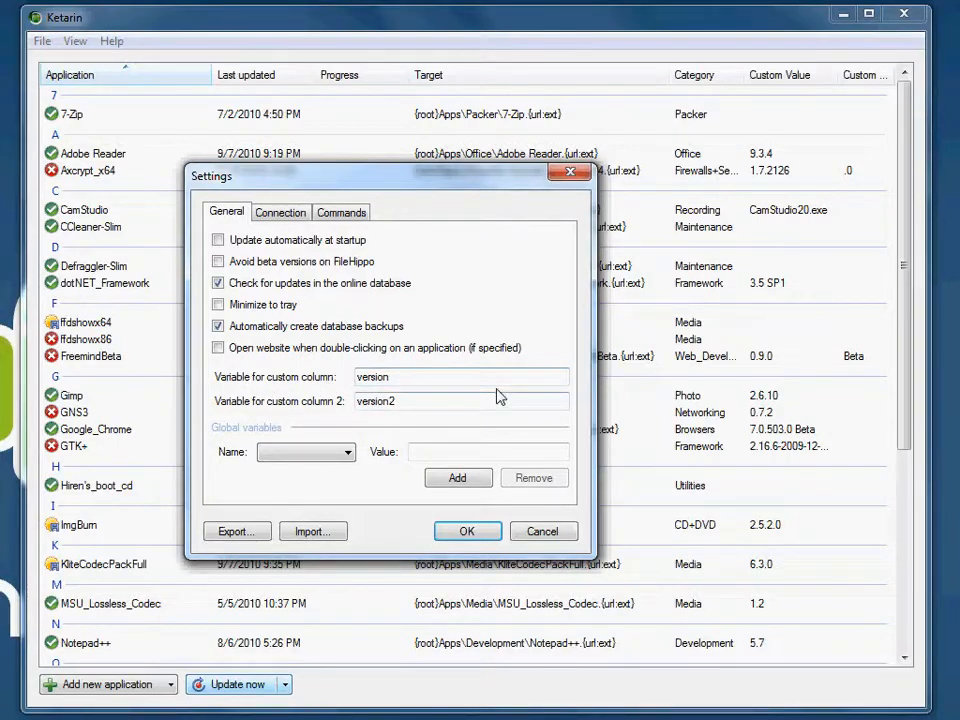
pyautogui.click(270, 215)
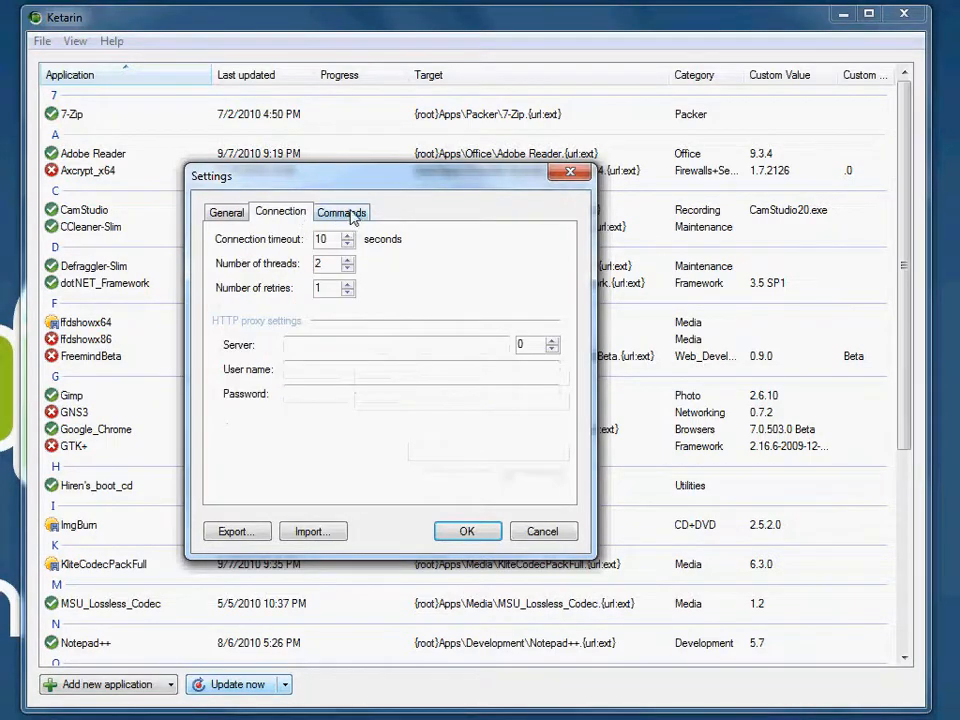
pyautogui.click(351, 219)
pyautogui.click(542, 540)
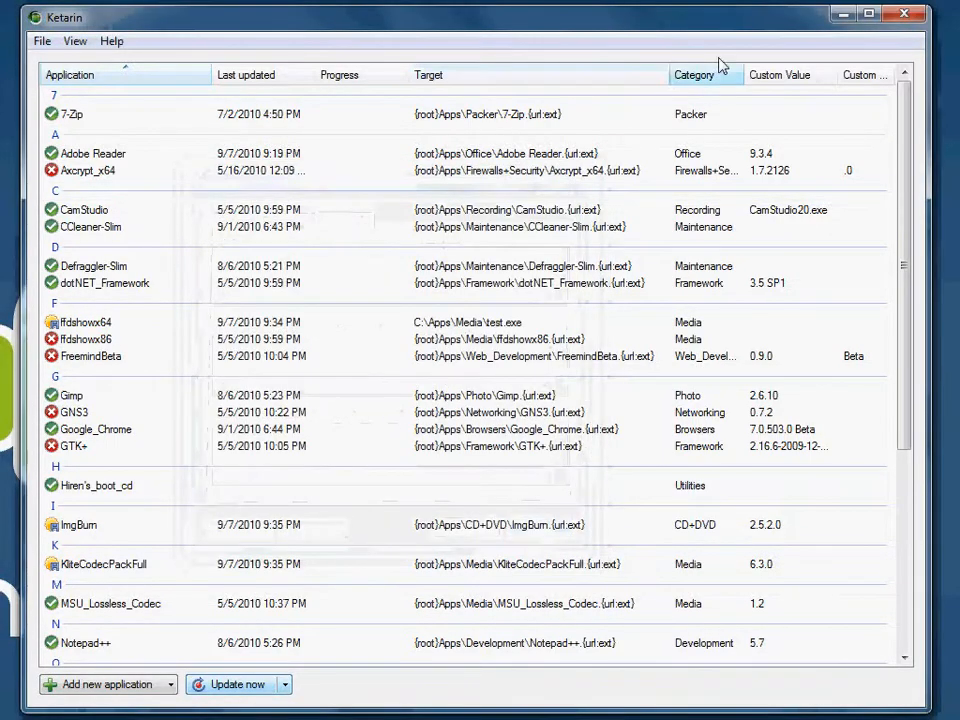
# Step: Look over the columns available for the application list, then sort the list by target and review it
pyautogui.rightClick(620, 78)
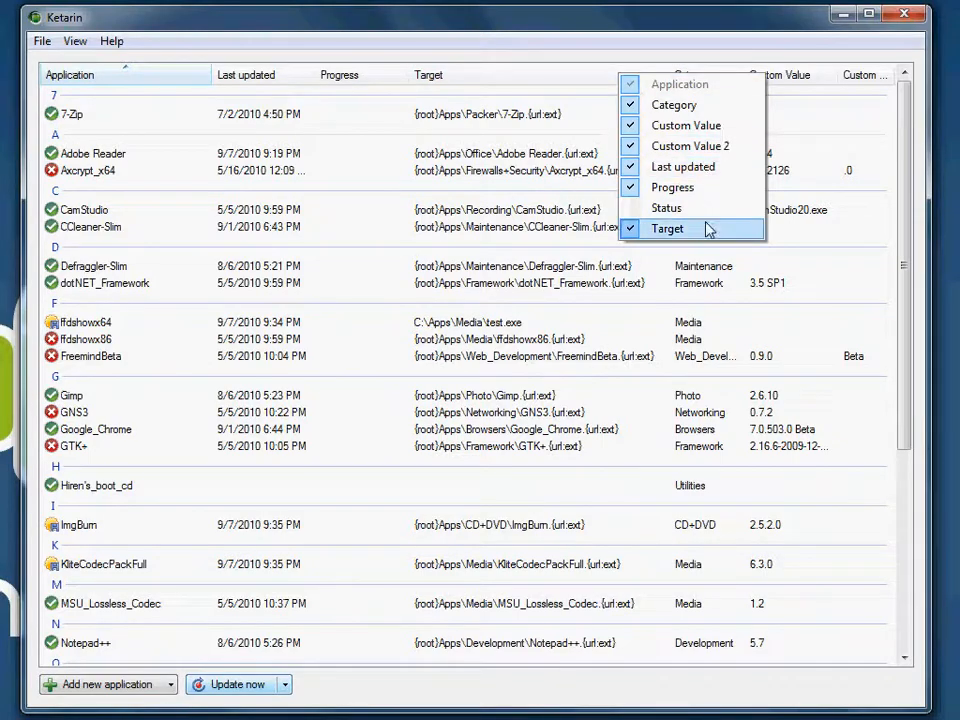
pyautogui.click(568, 71)
pyautogui.scroll(-1, 815, 295)
pyautogui.scroll(1, 815, 295)
pyautogui.scroll(-1, 815, 295)
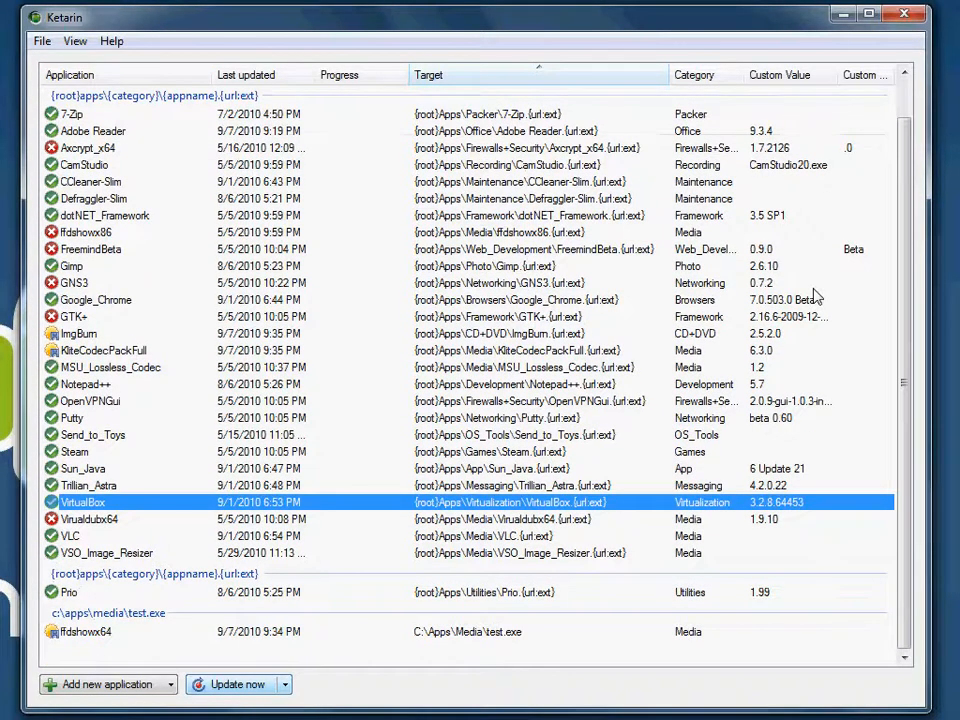
pyautogui.scroll(1, 815, 295)
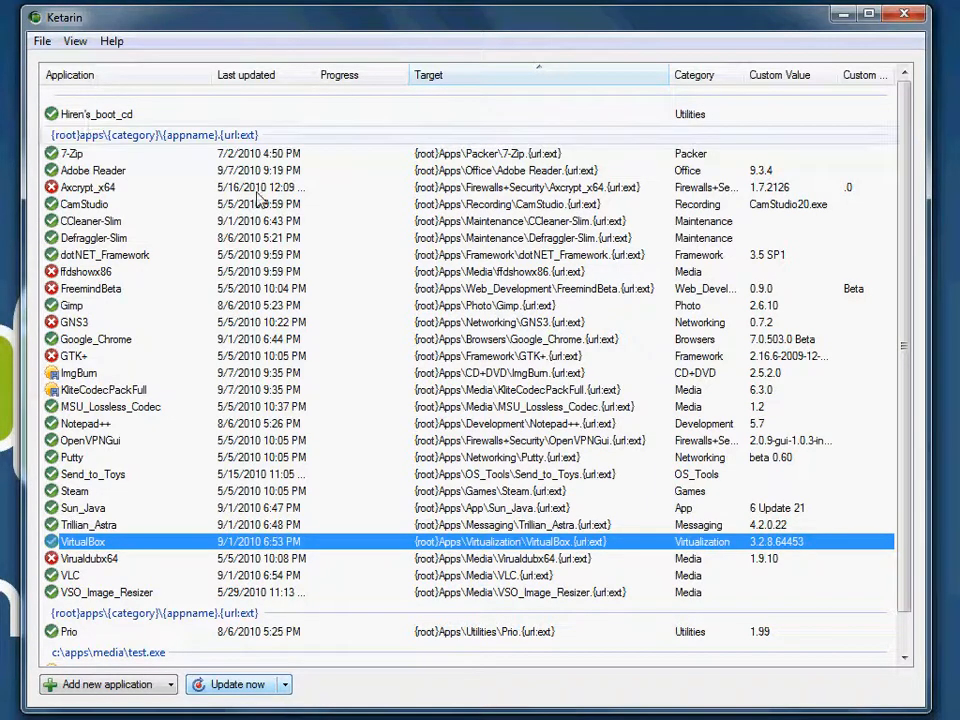
pyautogui.scroll(-1, 380, 278)
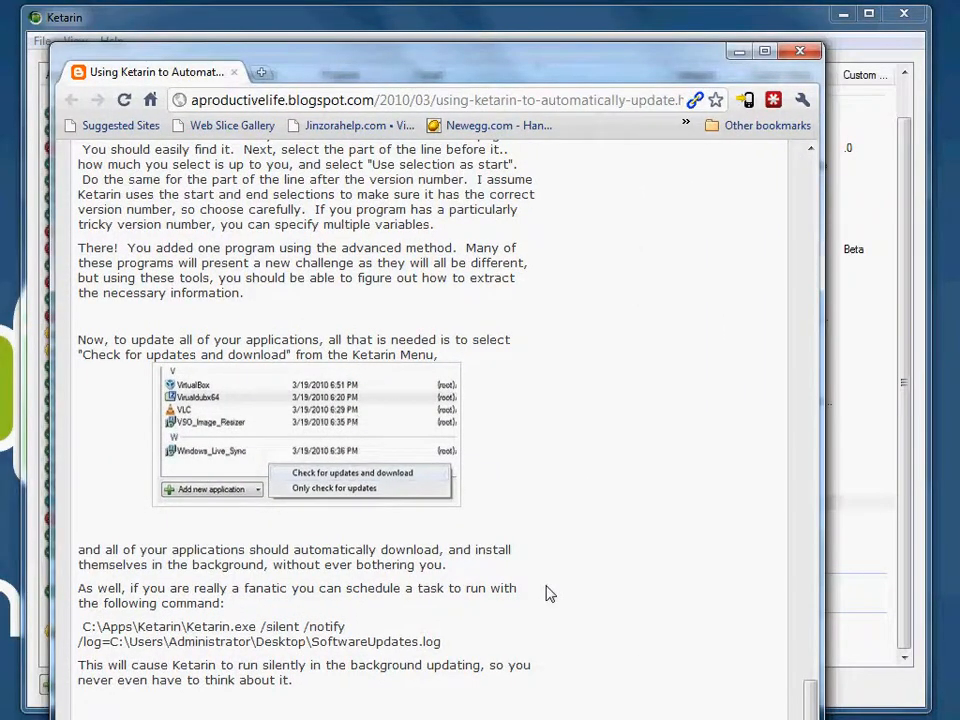
# Step: Switch to the Ketarin blog article in Chrome, return to its beginning, and highlight aproductivelife.blogspot.com in the address
pyautogui.scroll(10, 551, 594)
pyautogui.scroll(20, 551, 594)
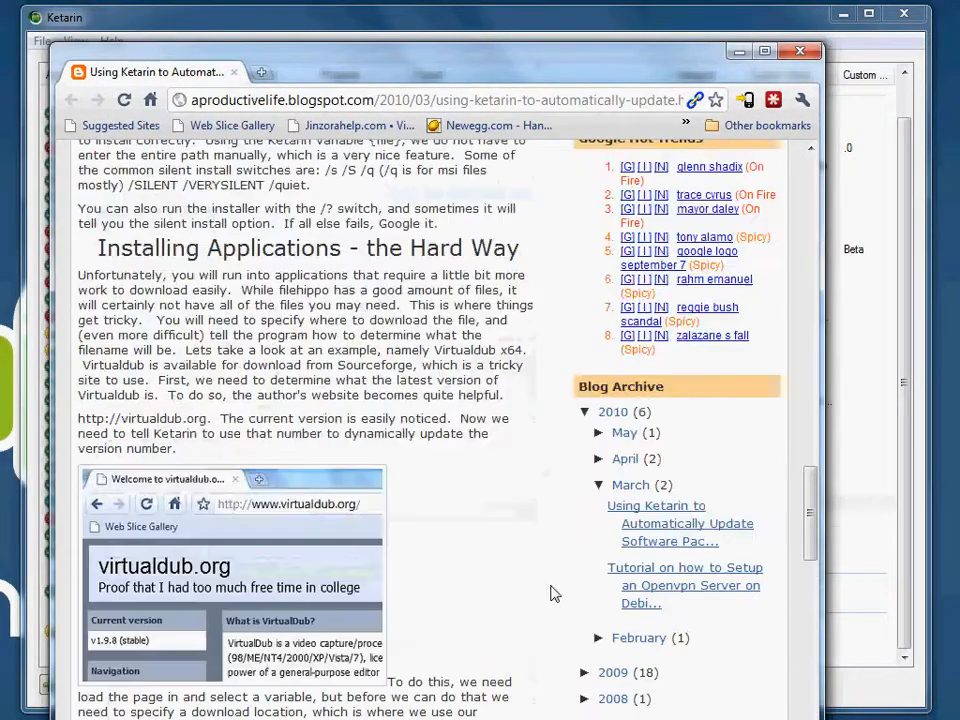
pyautogui.scroll(10, 551, 594)
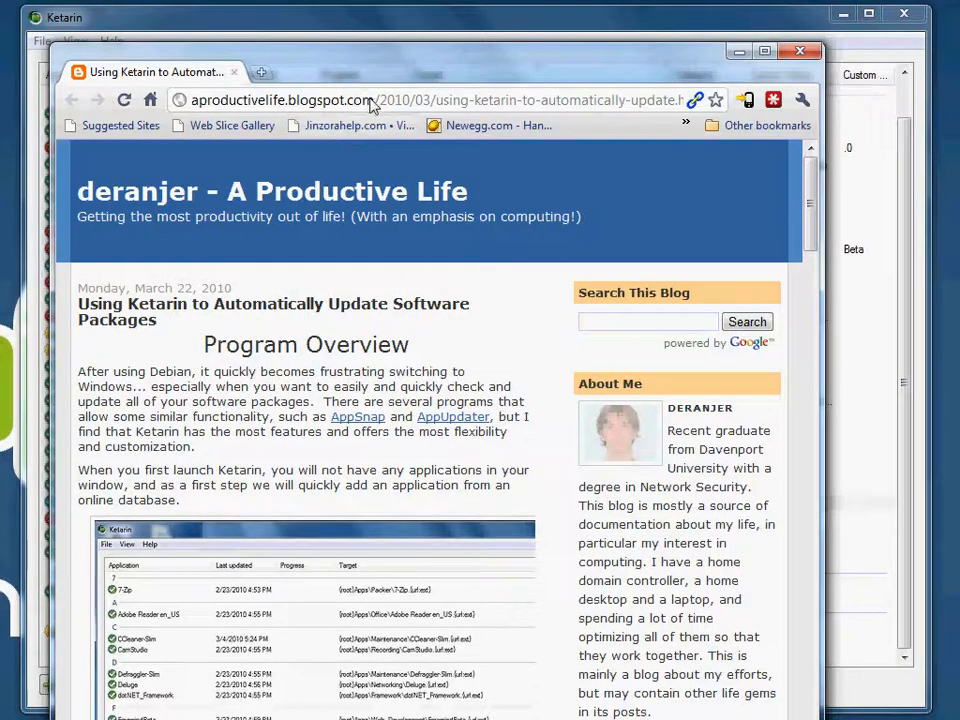
pyautogui.moveTo(373, 100); pyautogui.dragTo(190, 100)
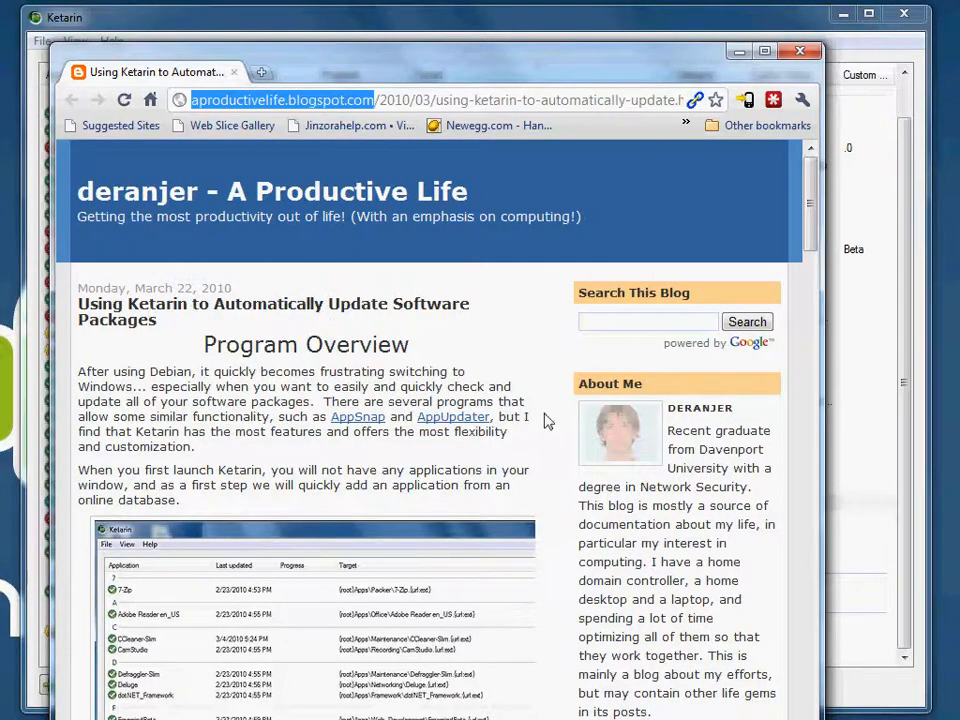
# Step: Skim the blog article from the variables table through the VirtualDub example to the closing update notes, and minimize the browser
pyautogui.scroll(-15, 548, 425)
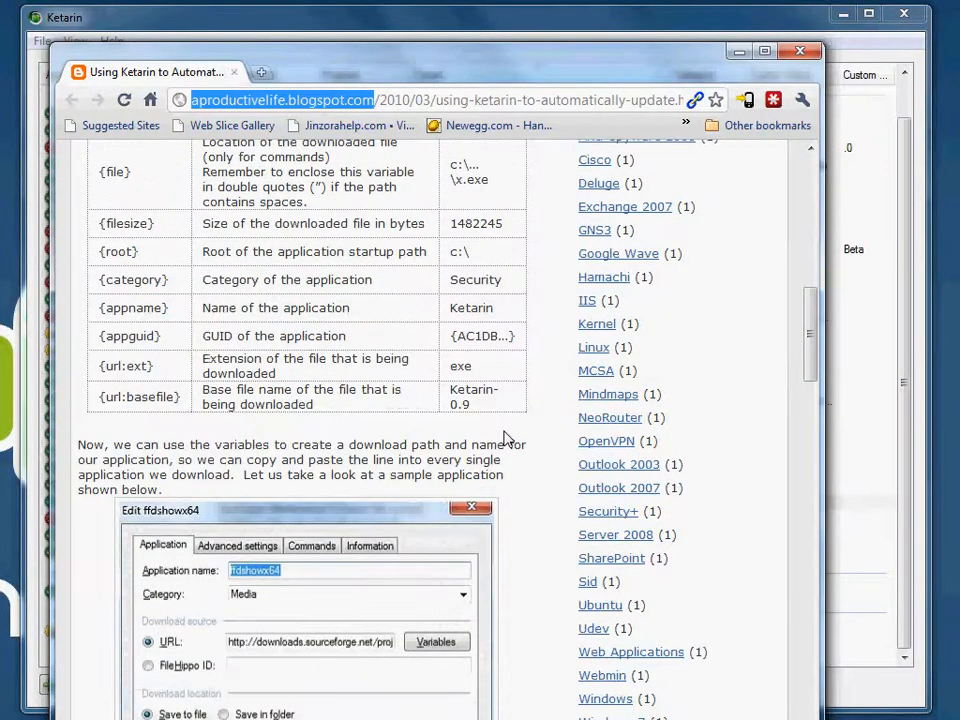
pyautogui.scroll(1, 505, 438)
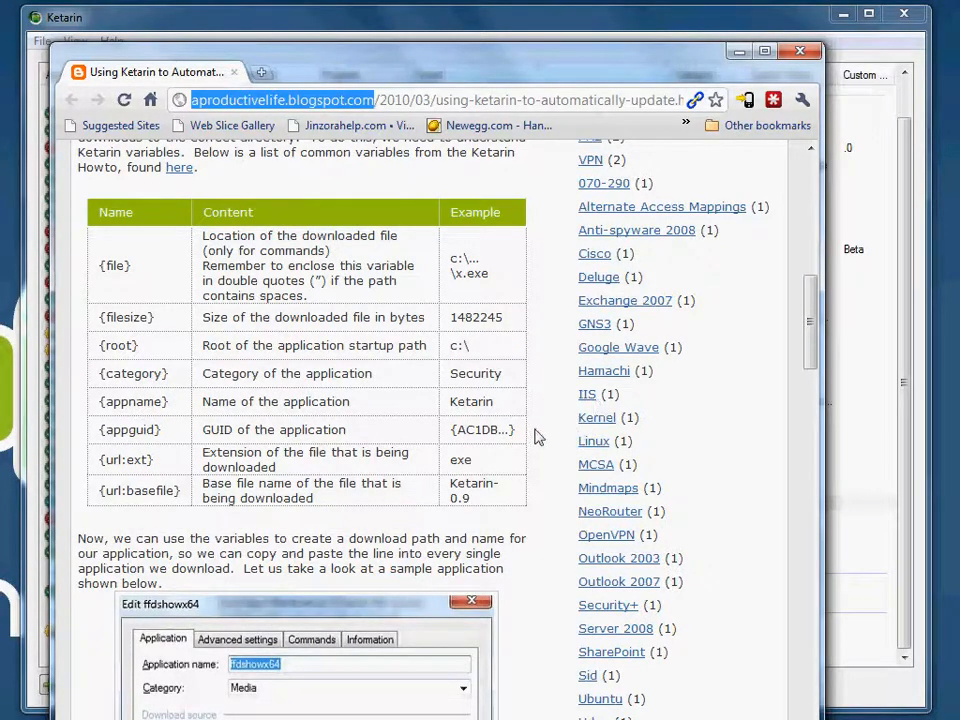
pyautogui.scroll(-7, 540, 437)
pyautogui.scroll(4, 545, 436)
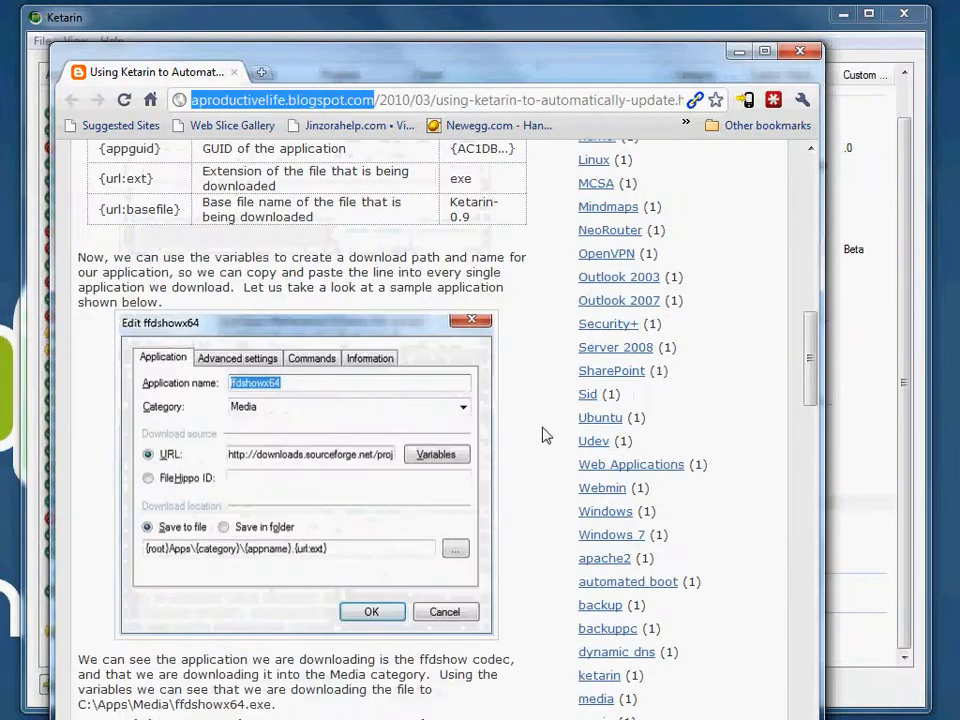
pyautogui.scroll(15, 545, 436)
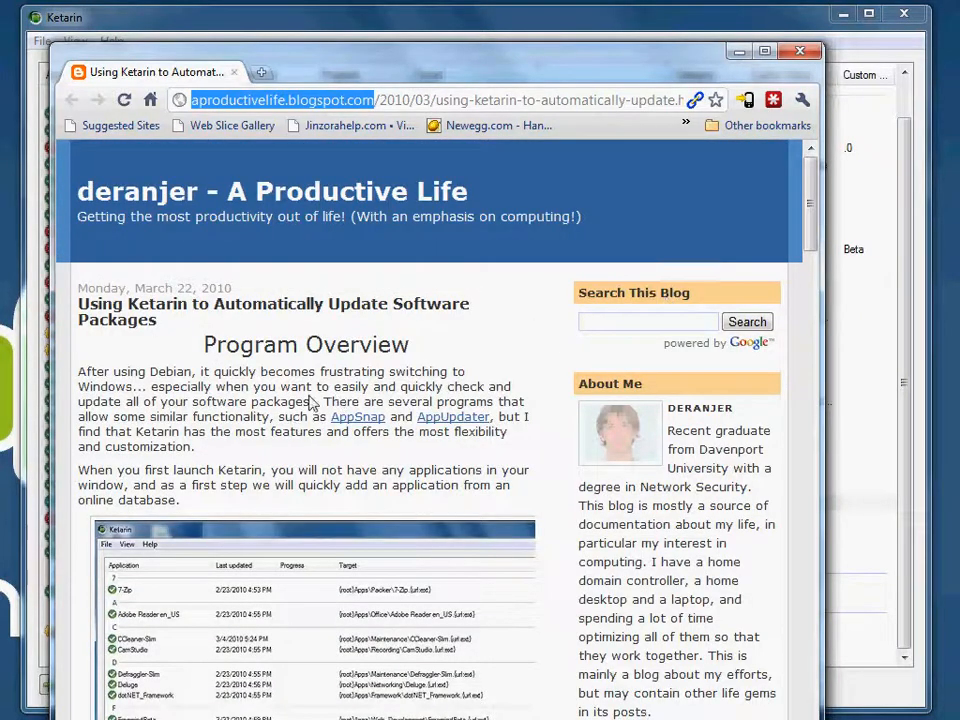
pyautogui.scroll(-18, 378, 327)
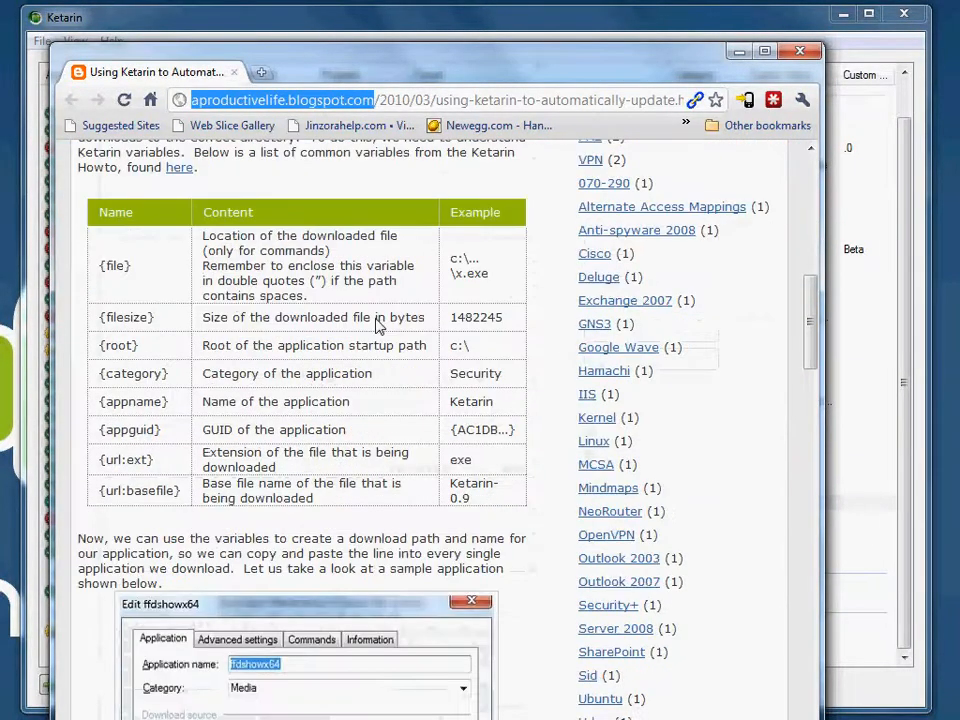
pyautogui.scroll(-20, 378, 327)
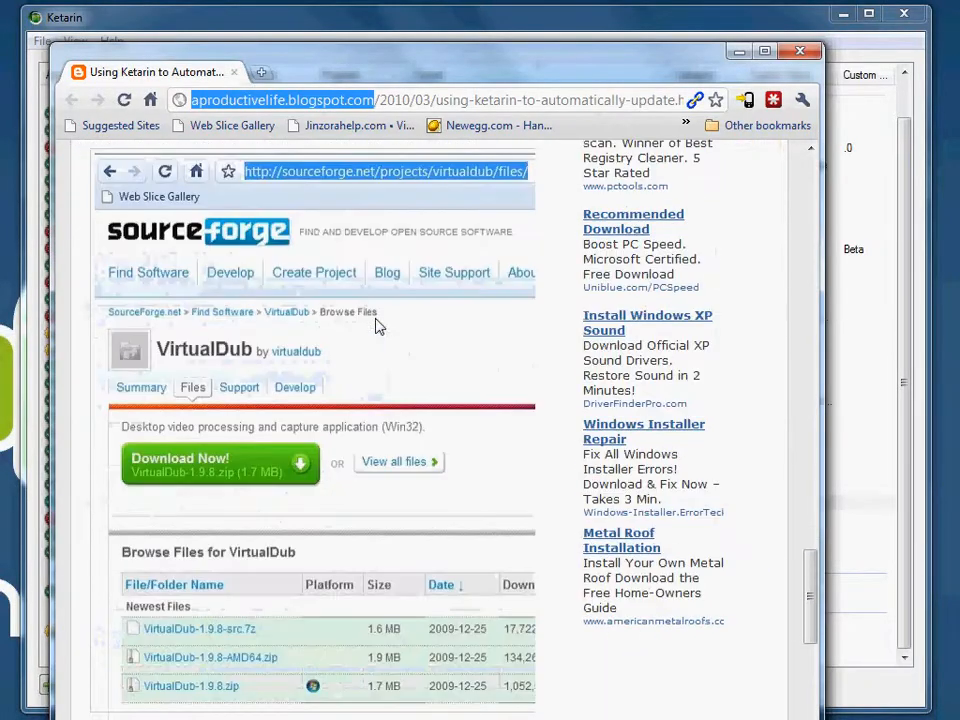
pyautogui.scroll(-8, 378, 327)
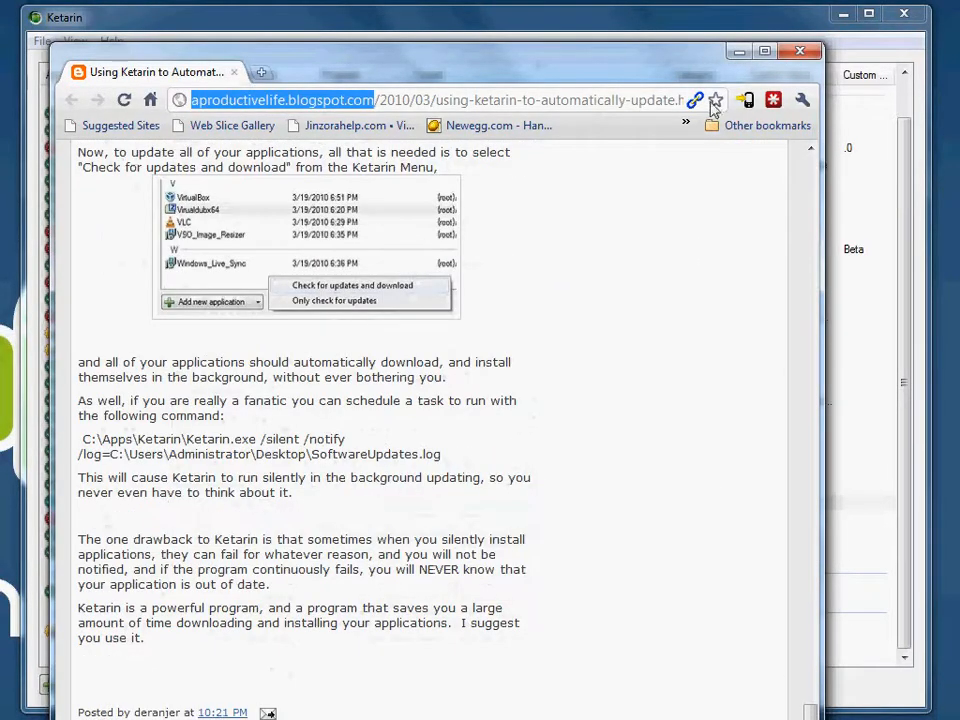
pyautogui.click(739, 51)
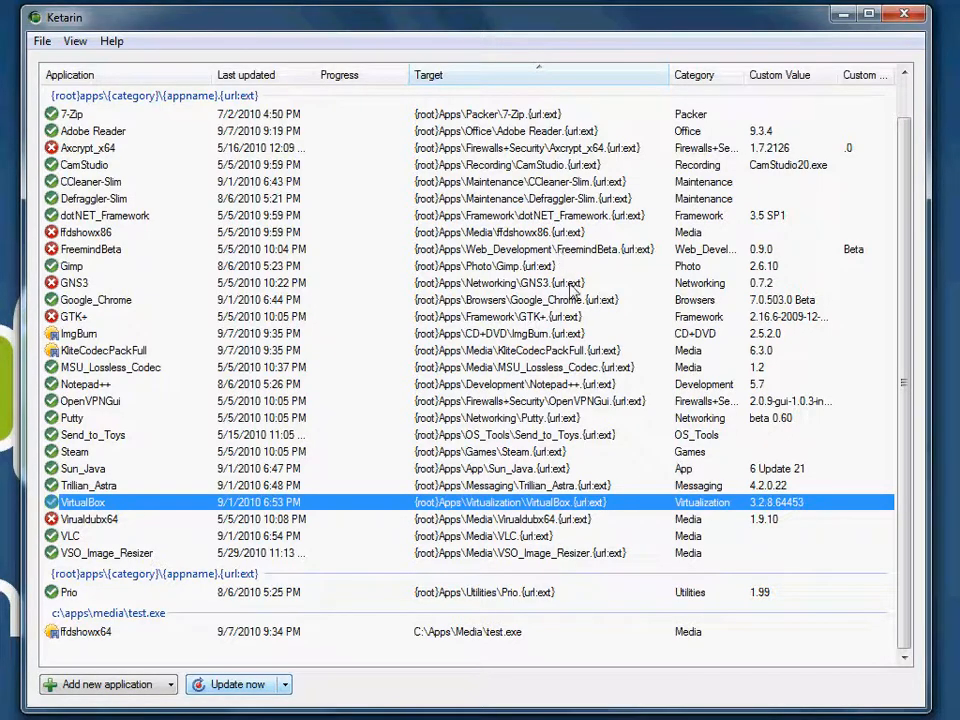
# Step: Open Hiren's_boot_cd for editing, examine how its version variable is extracted from the website, and cancel both dialogs
pyautogui.click(85, 115)
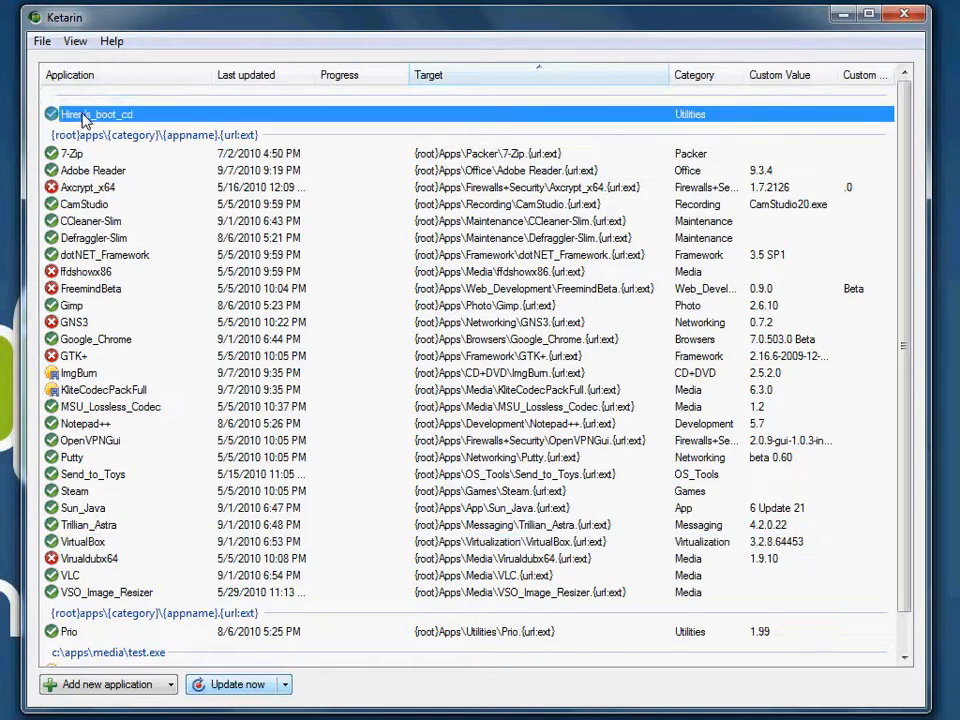
pyautogui.rightClick(168, 116)
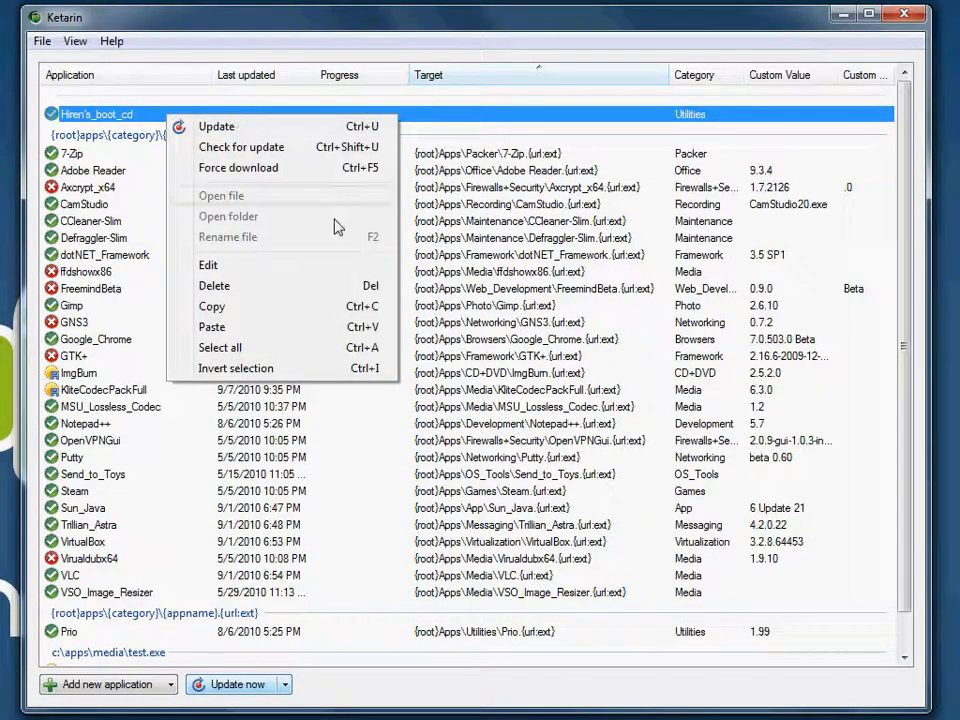
pyautogui.click(318, 266)
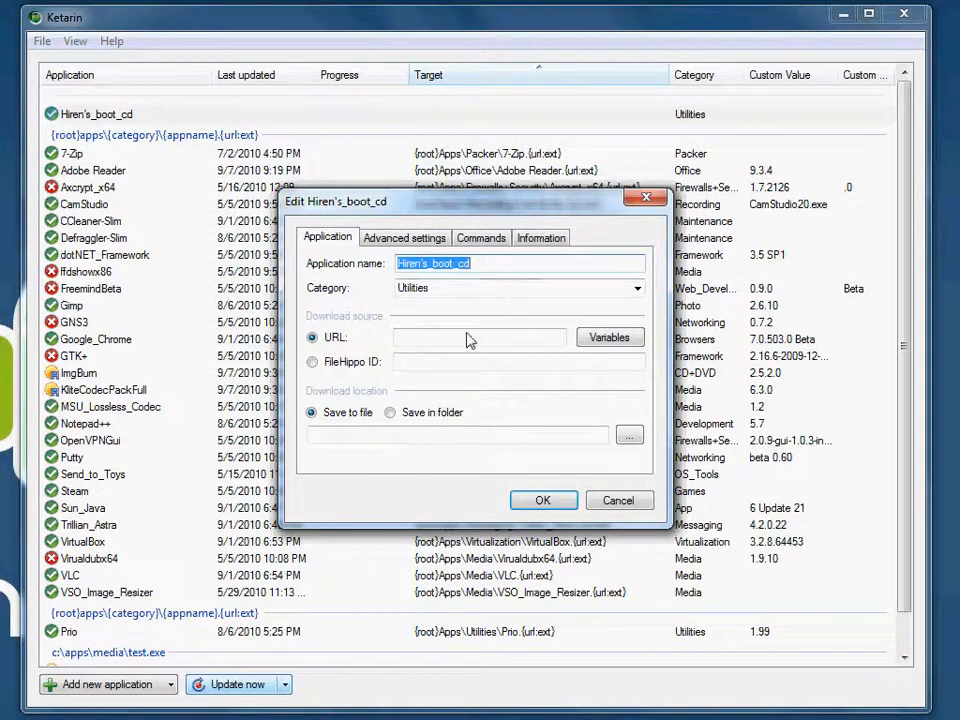
pyautogui.click(618, 339)
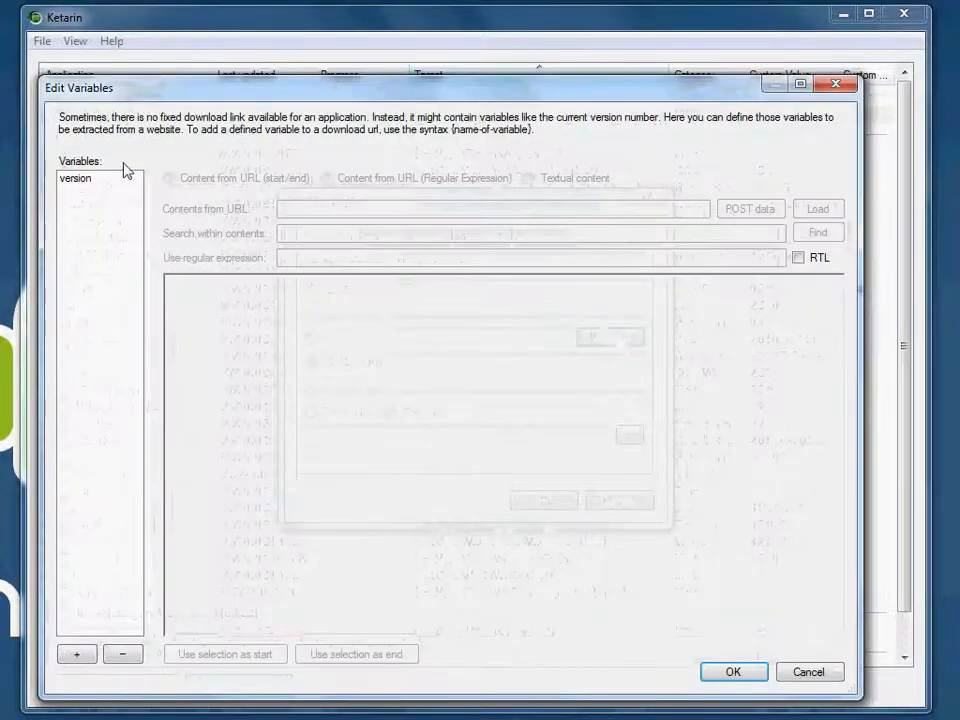
pyautogui.click(77, 182)
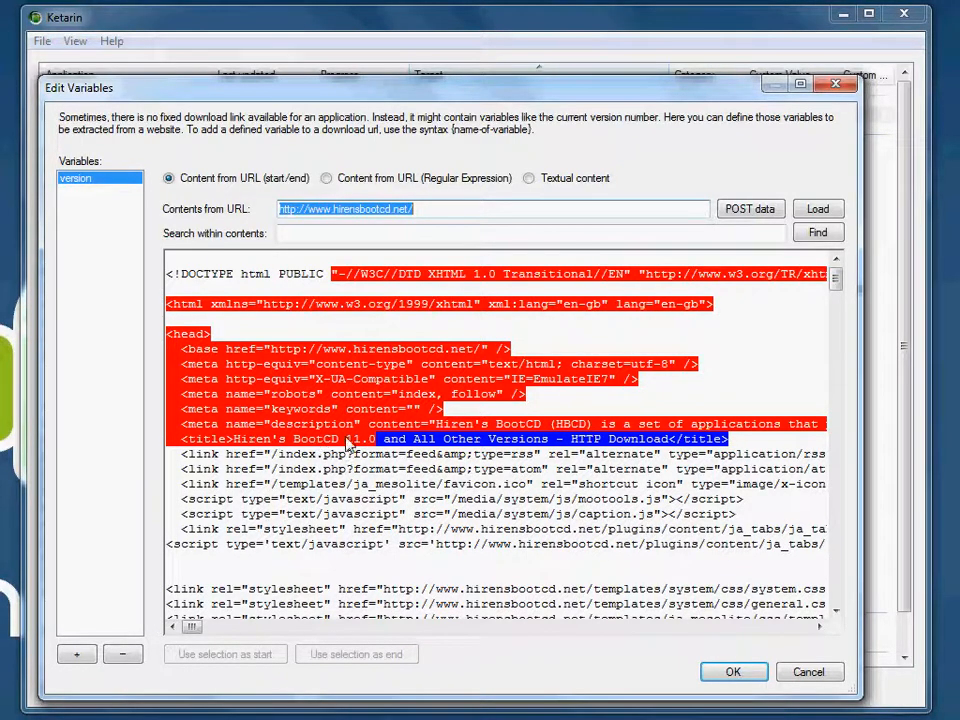
pyautogui.click(814, 674)
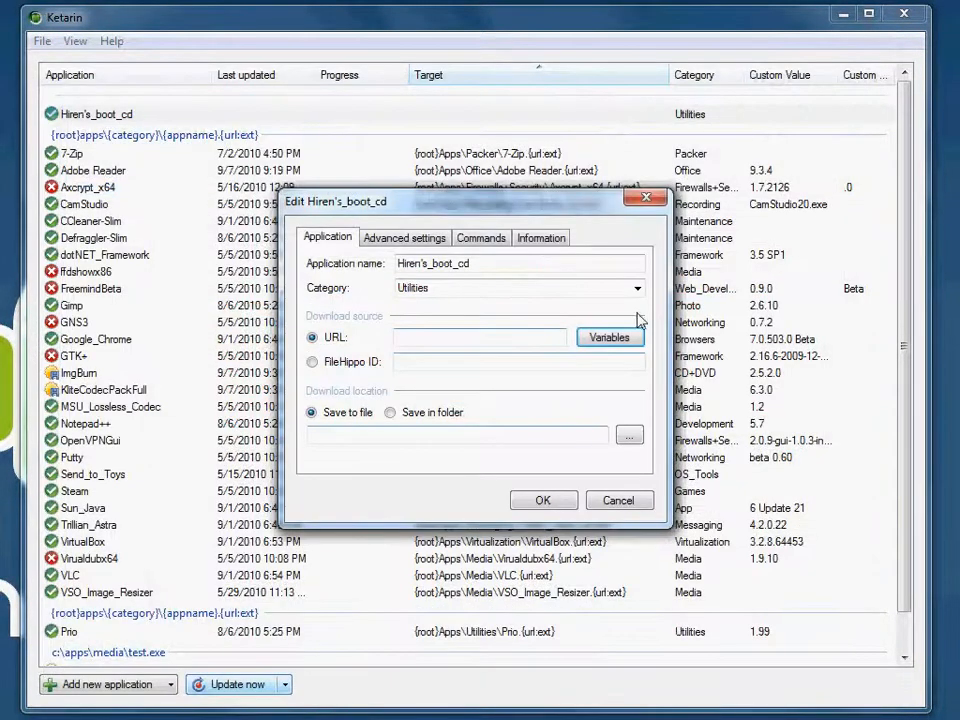
pyautogui.click(620, 502)
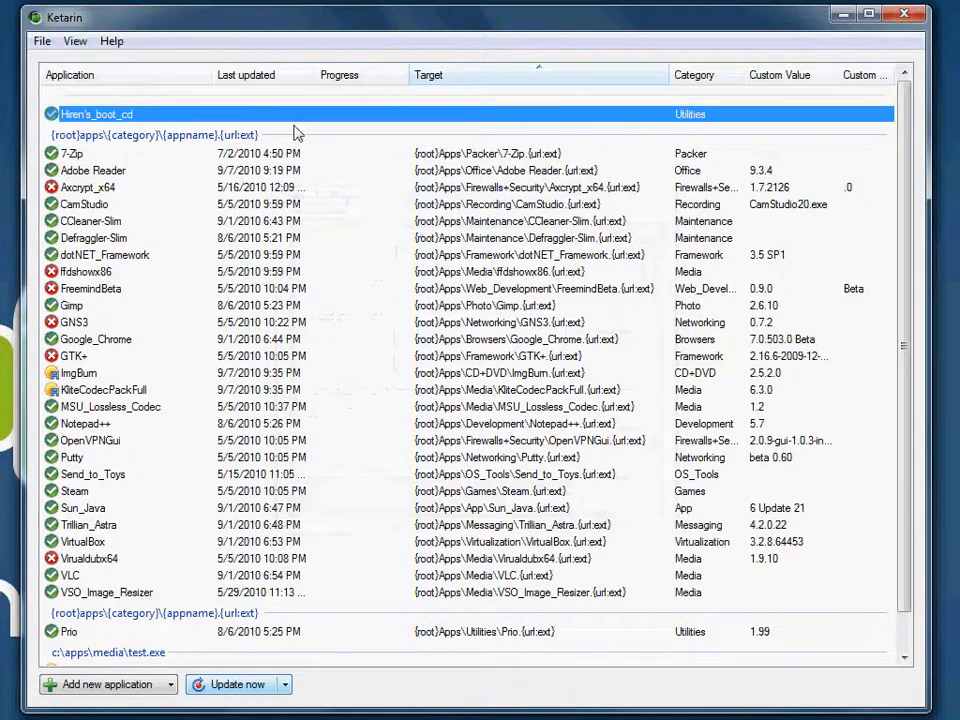